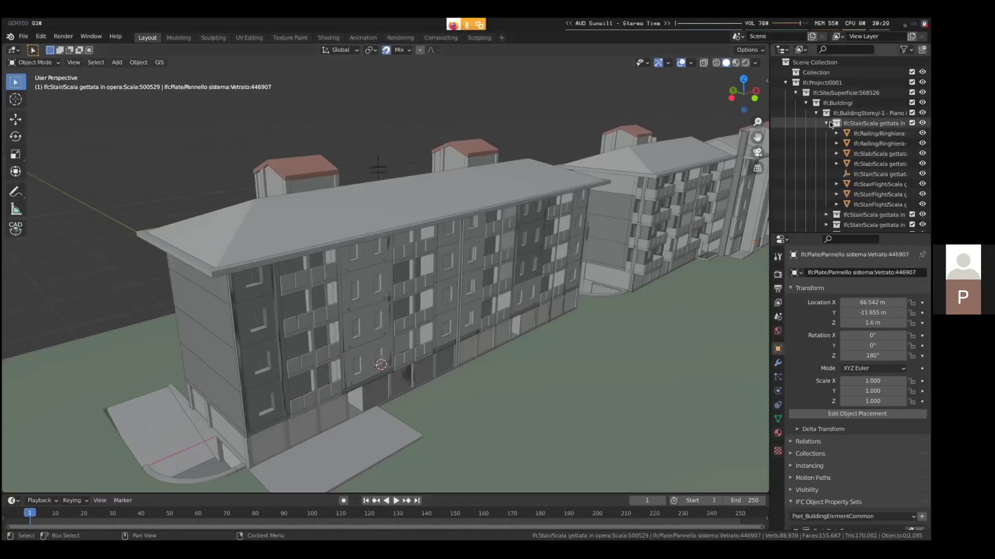
Step: Collapse the IfcStair row and widen the Outliner and Properties so full object names show
left_click(827, 123)
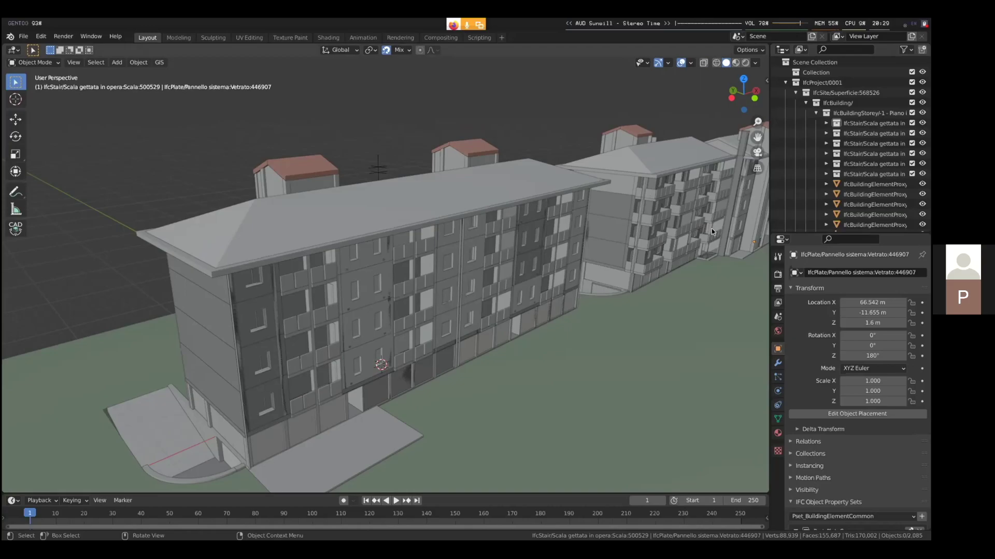
middle_click_drag(691, 253, 930, 133)
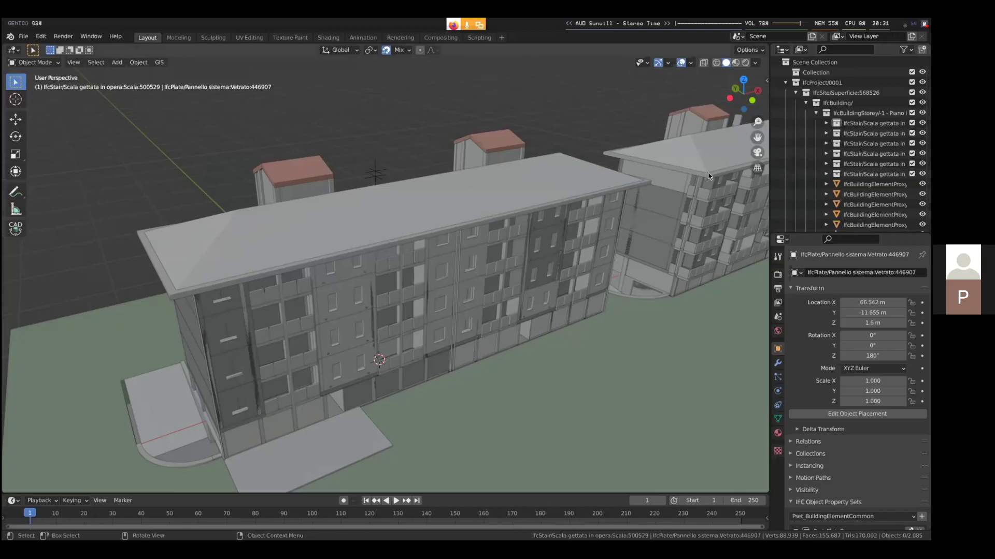
left_click_drag(770, 163, 671, 172)
left_click_drag(724, 234, 724, 332)
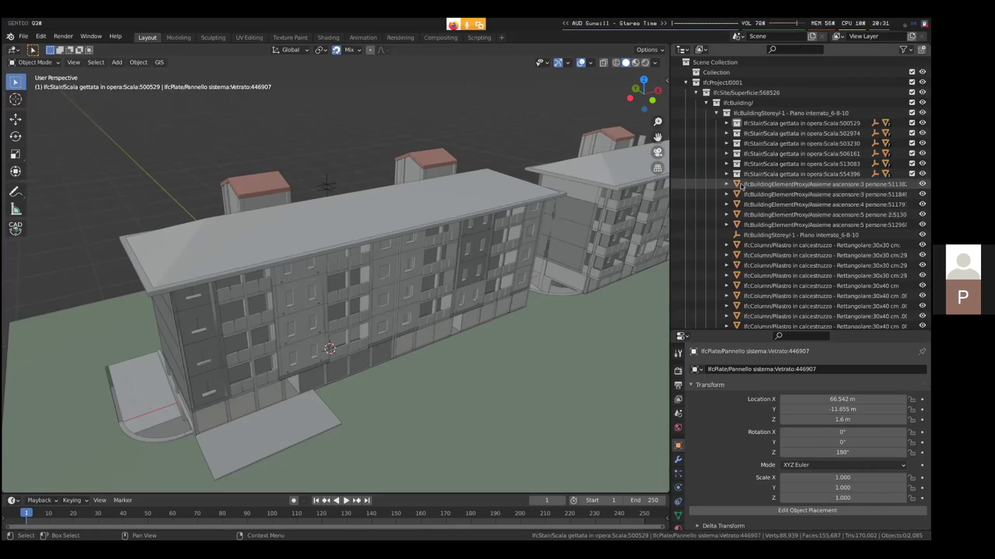
Step: Select IfcProject/0001, IfcSite, IfcBuildingStorey/-1 and IfcBuilding/ in turn in the Outliner
left_click(741, 93)
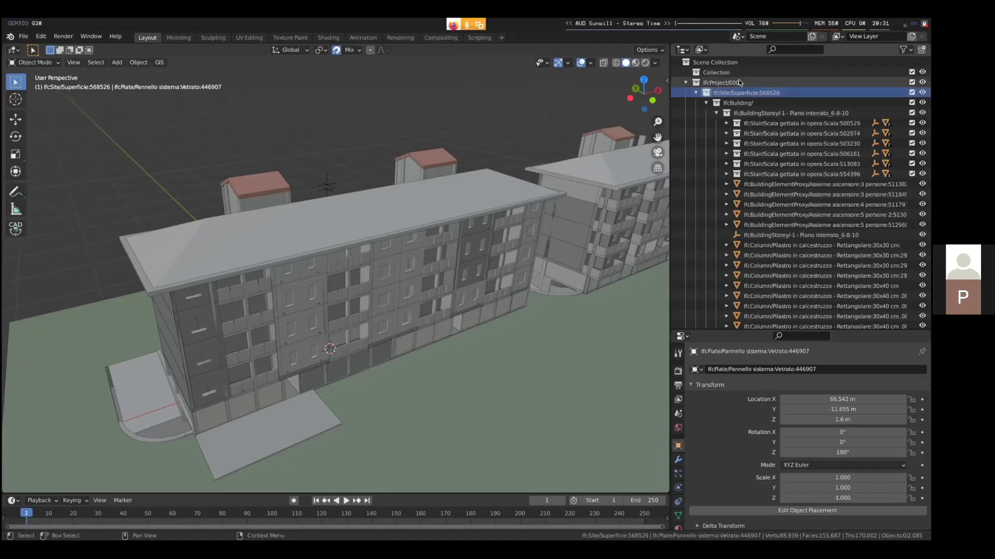
left_click(741, 84)
left_click(754, 90)
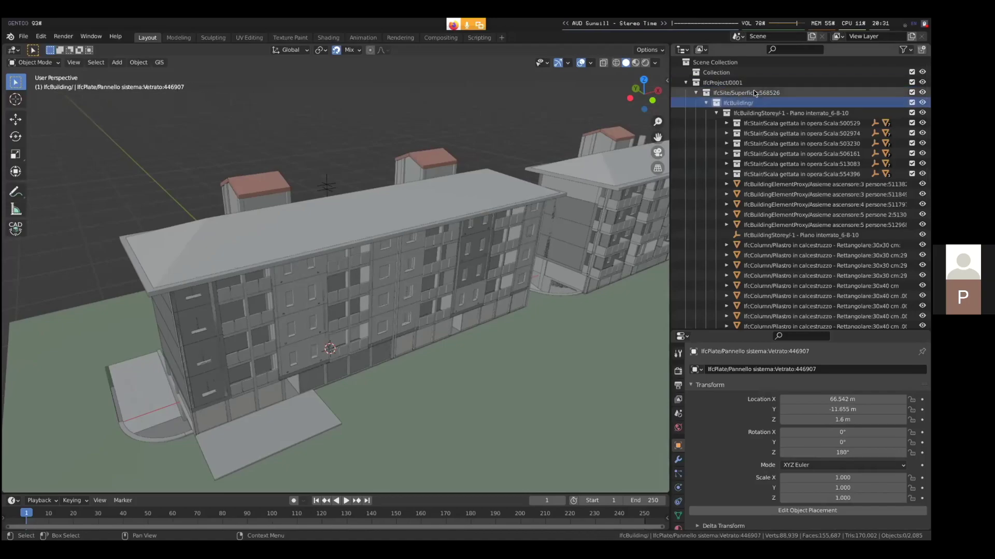
left_click(766, 114)
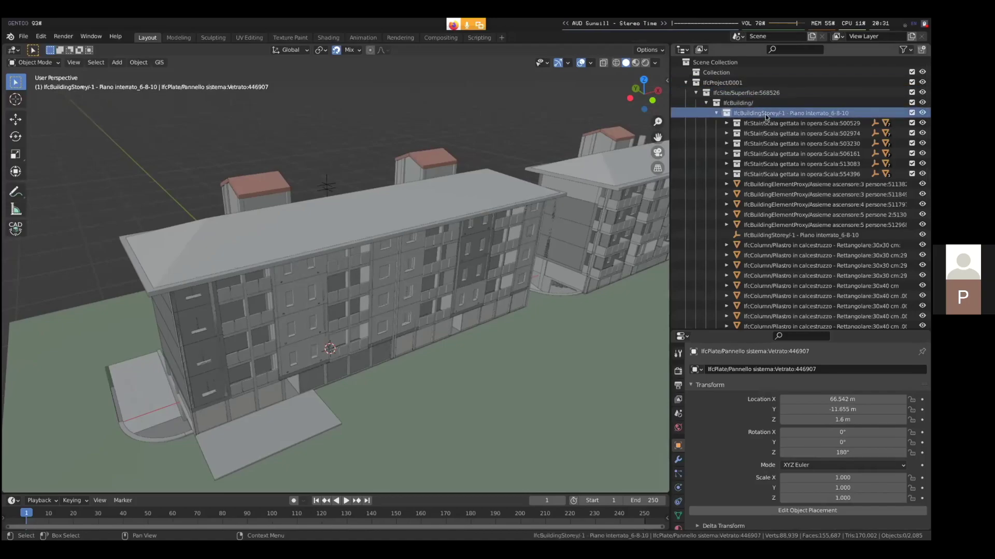
left_click(769, 104)
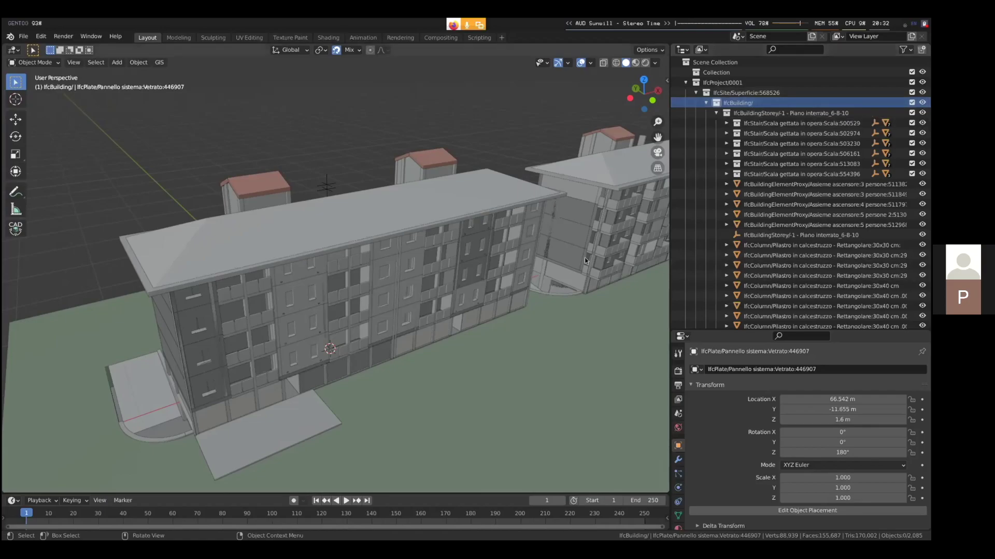
Step: Select the front building's roof and filter the Outliner by 'roof'
left_click(416, 223)
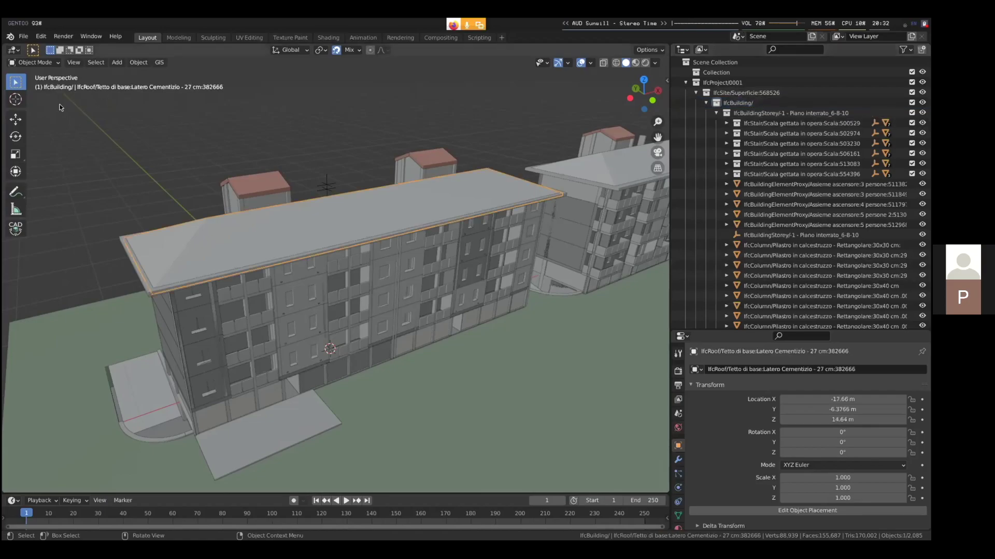
scroll(820, 236, "down", 12)
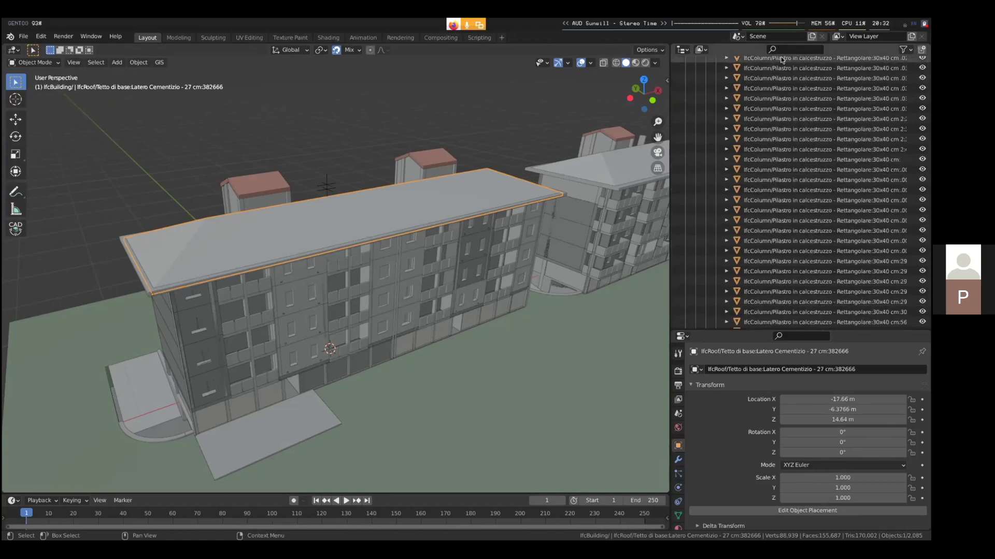
left_click(794, 48)
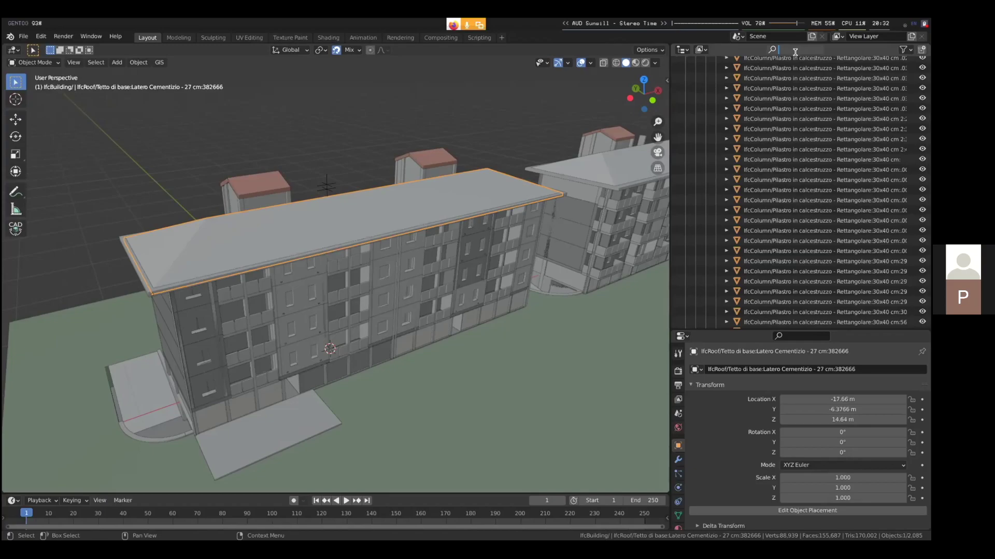
type("roof")
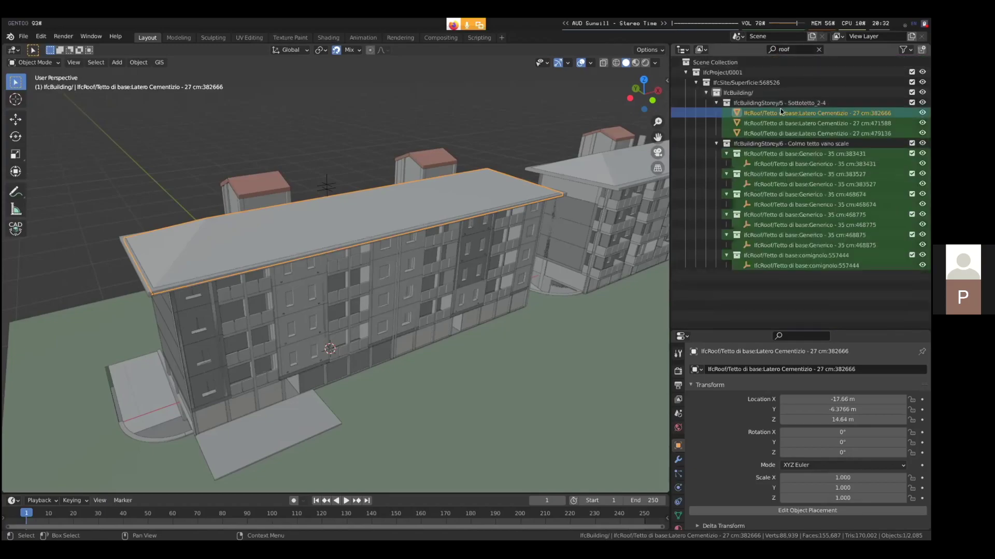
Step: Select all objects in roof 383431 via Select Objects and frame them with View Selected
left_click(771, 154)
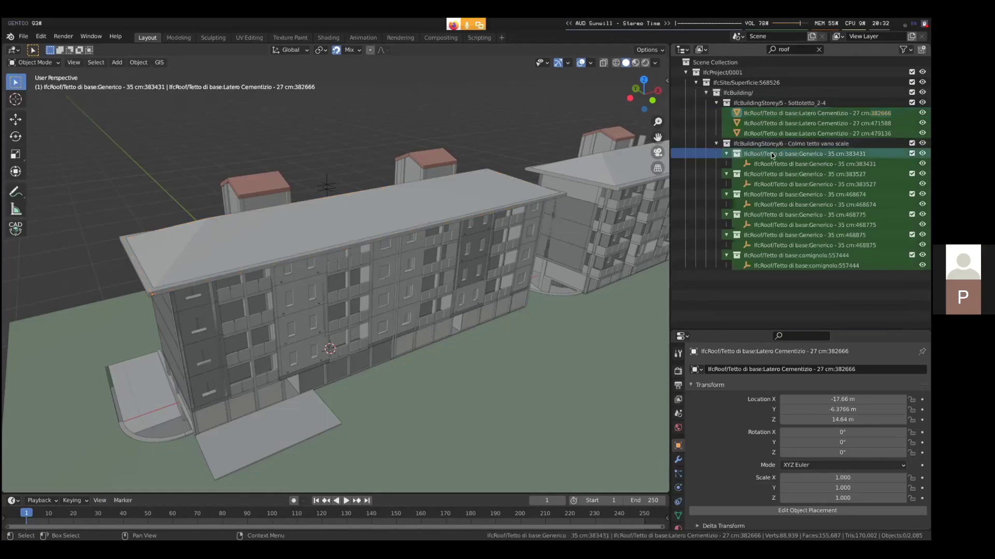
right_click(770, 155)
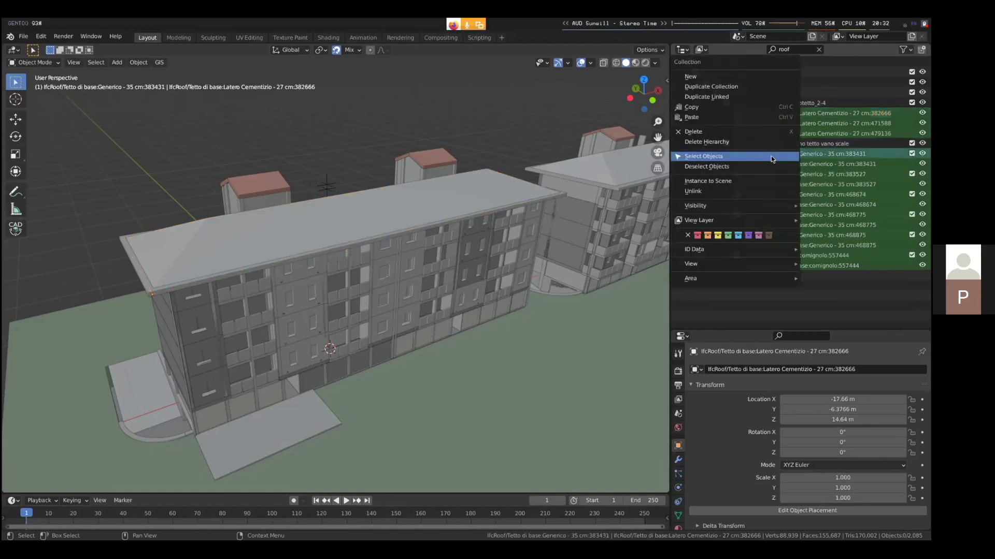
left_click(771, 156)
left_click(372, 209)
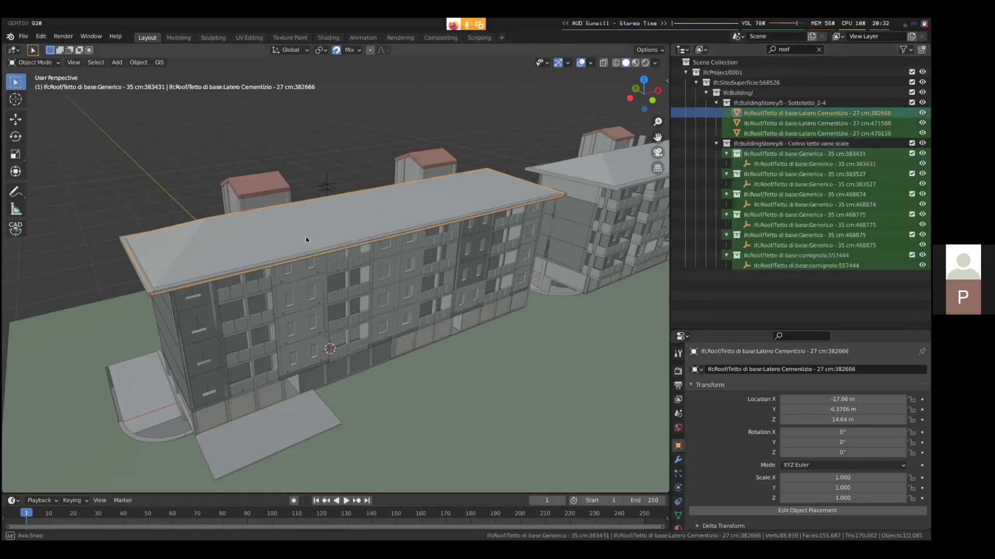
middle_click_drag(305, 238, 373, 222)
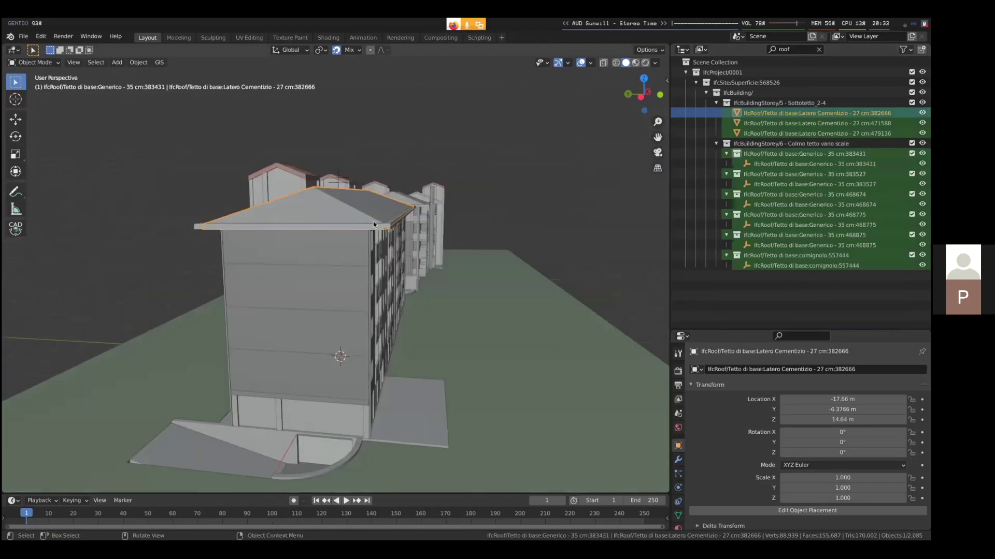
left_click(785, 163)
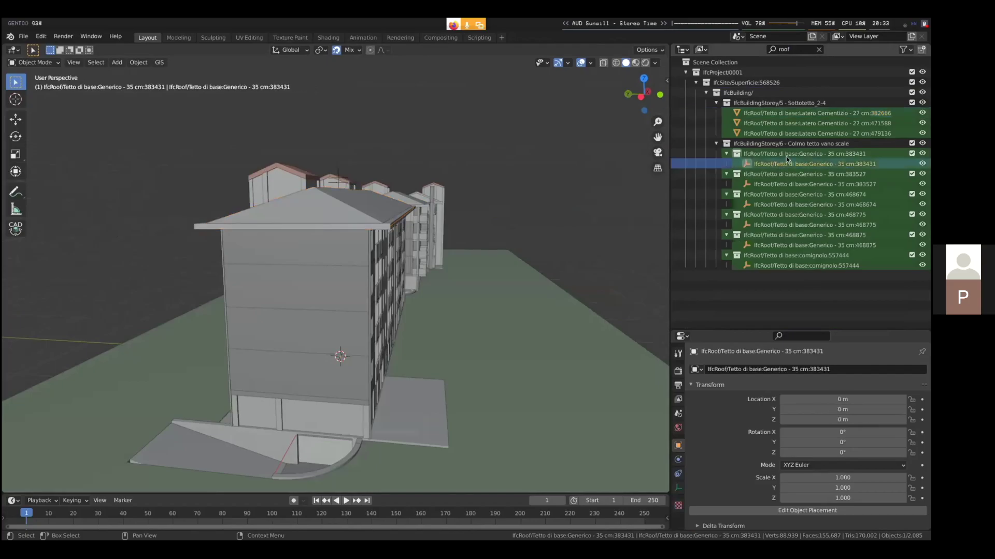
right_click(786, 157)
left_click(786, 157)
middle_click_drag(362, 222, 380, 216)
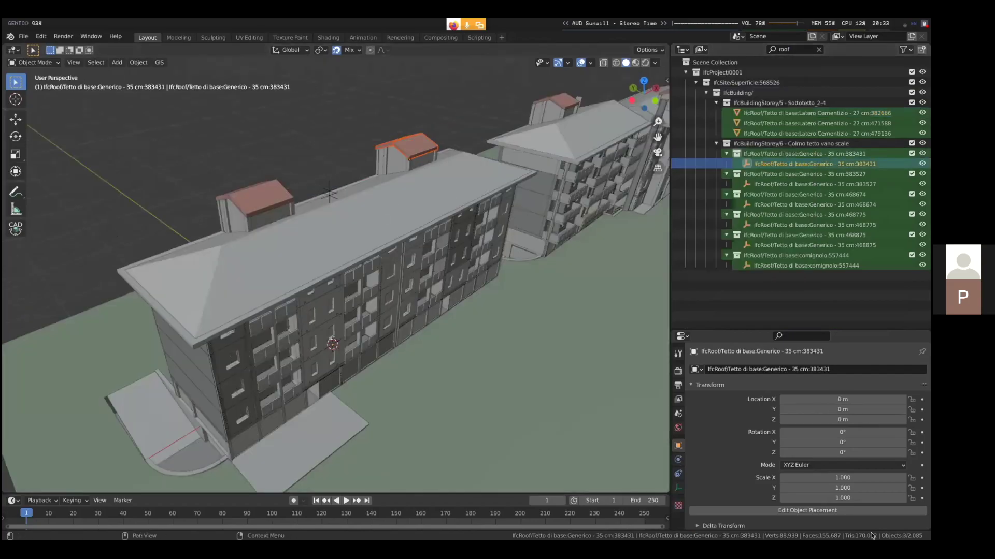
key("grave")
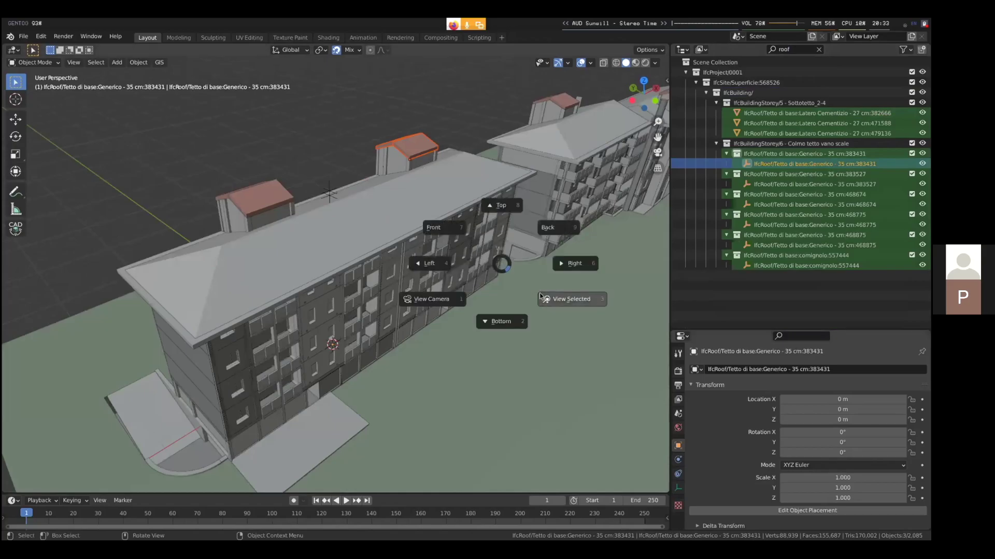
left_click(539, 294)
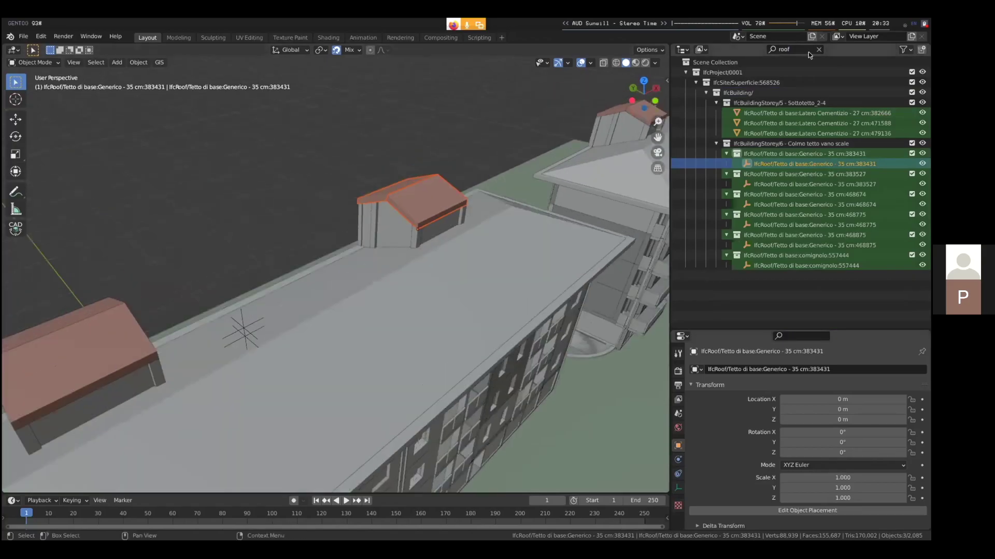
Step: Clear the roof filter and expand Colmo tetto vano scale and IfcRoof 383431 to show its parts
left_click(818, 50)
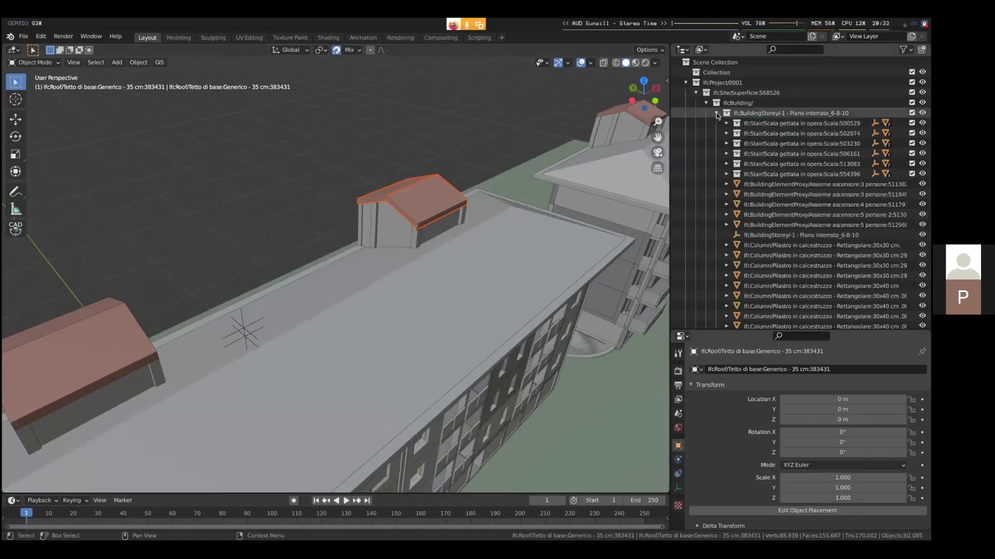
left_click(716, 113)
left_click(715, 194)
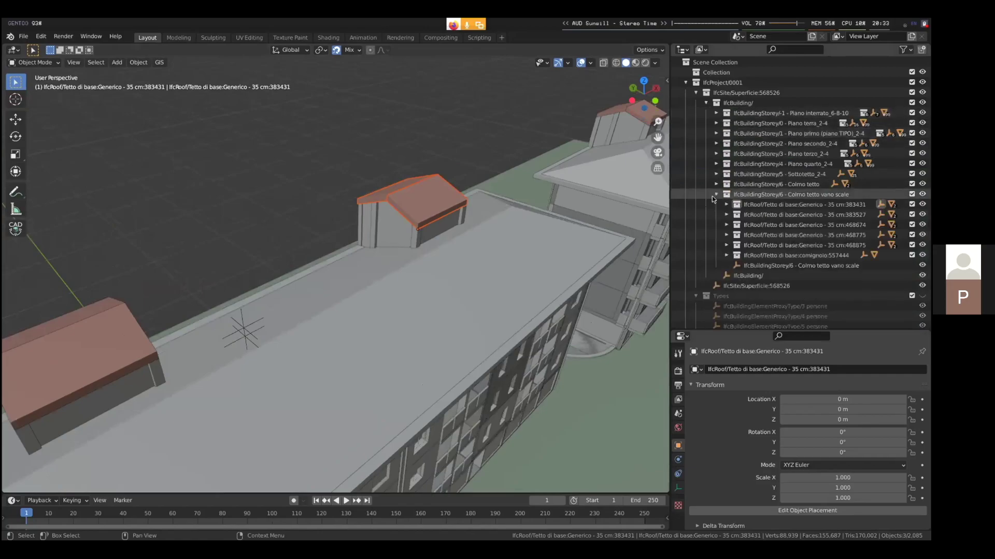
left_click(726, 204)
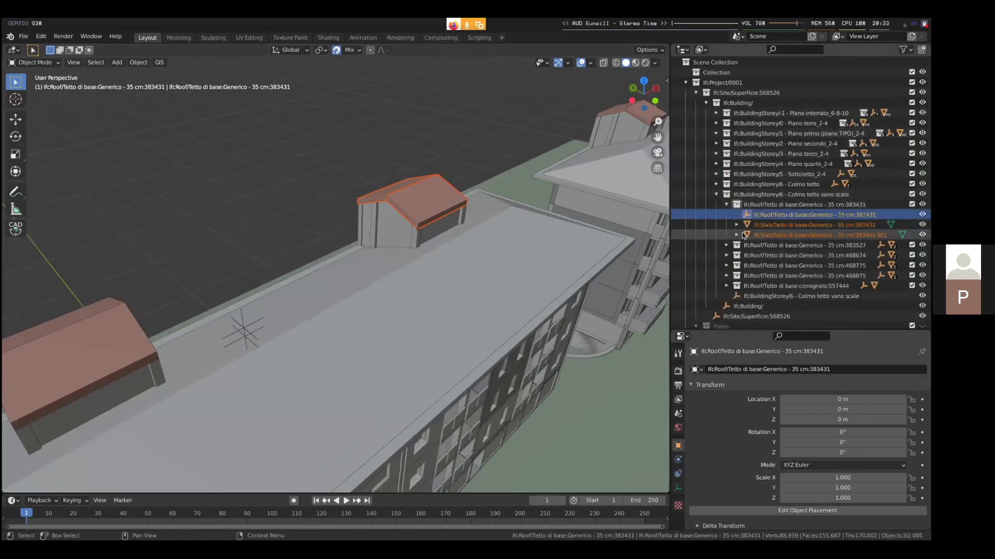
left_click(769, 214)
Step: Frame IfcSlab 383431 and select both roof slabs 383431 and 383431.001
middle_click_drag(595, 202, 527, 204)
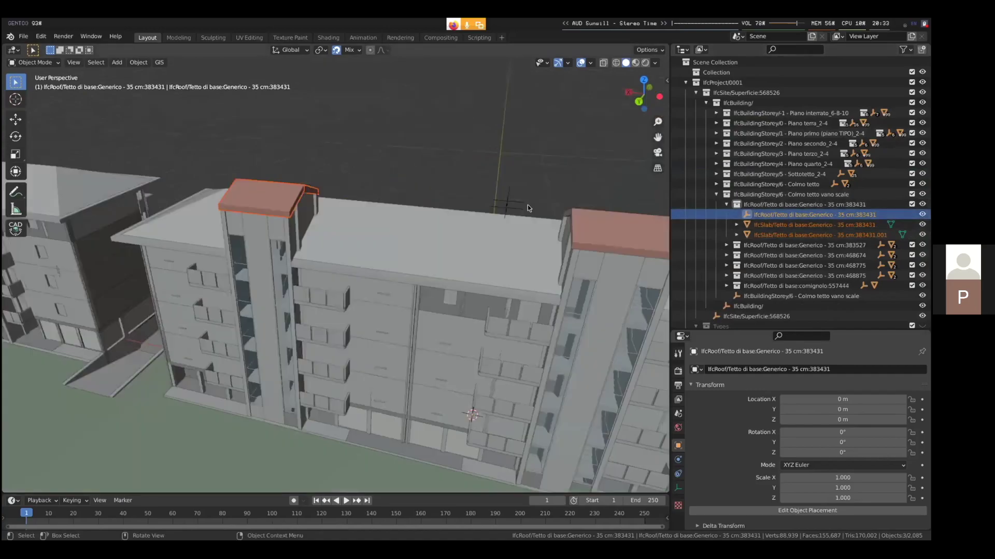
left_click(790, 228)
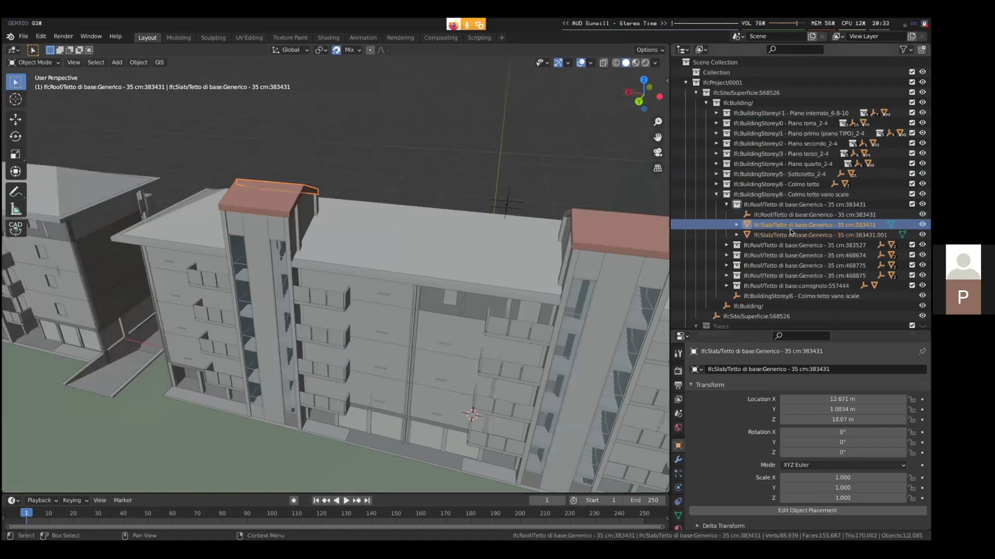
key("KP_Decimal")
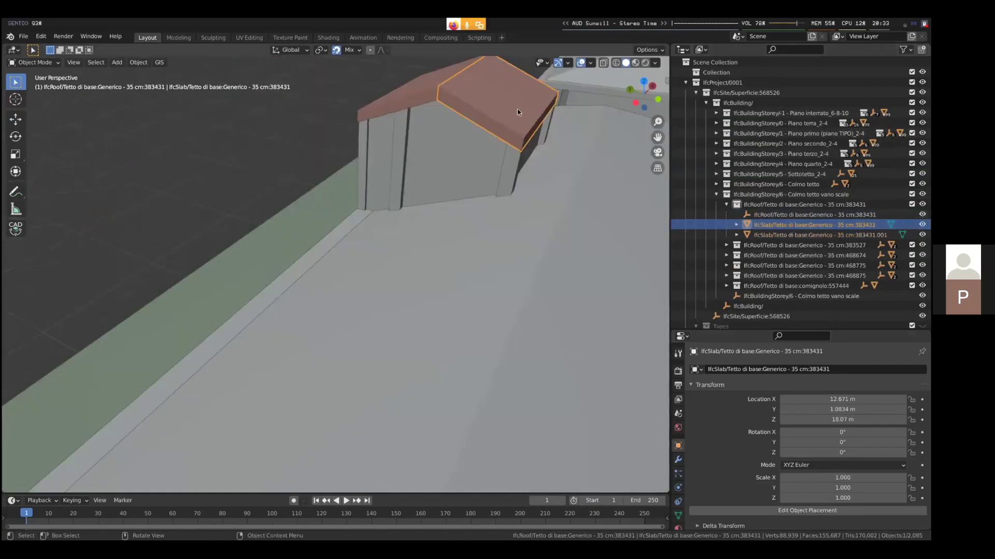
left_click(419, 104)
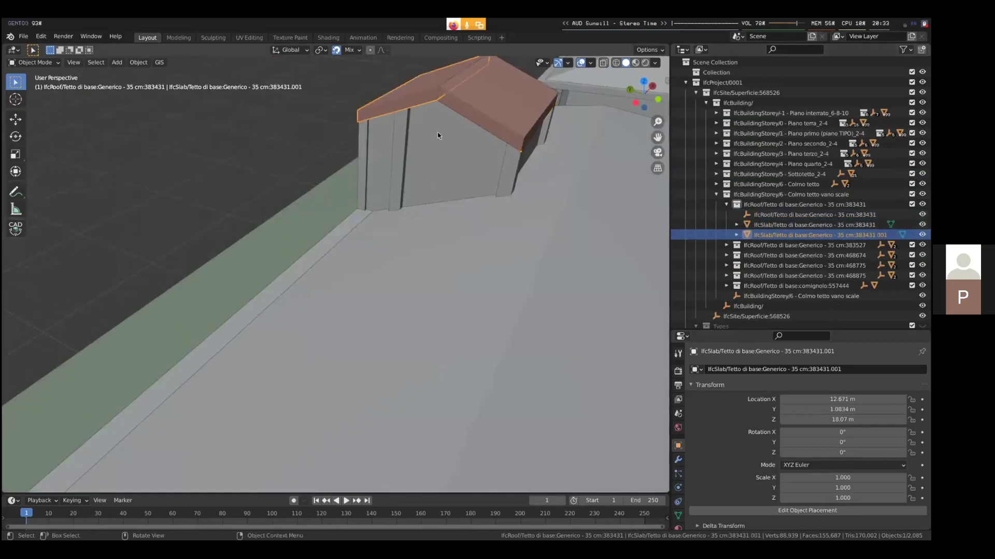
middle_click_drag(471, 126, 378, 289)
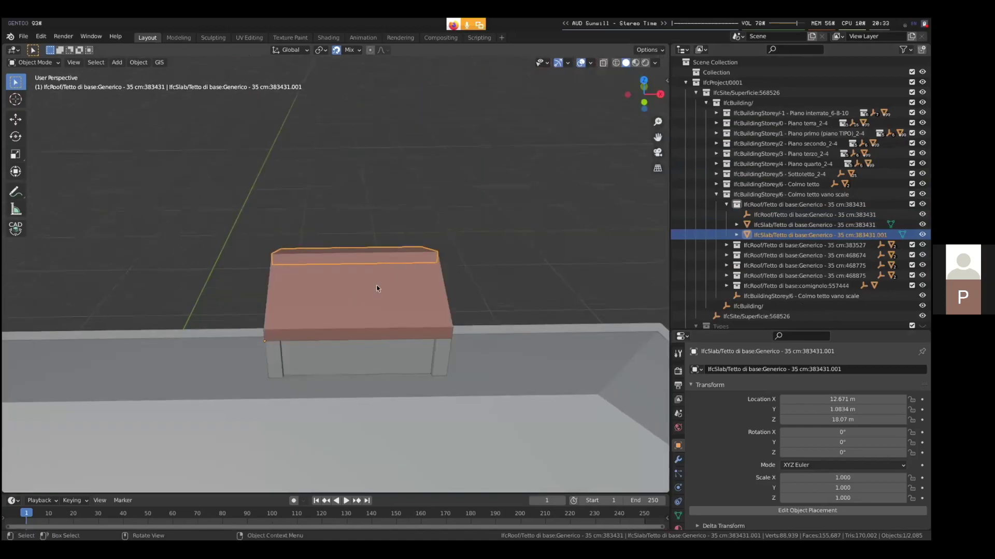
left_click(377, 289, "shift")
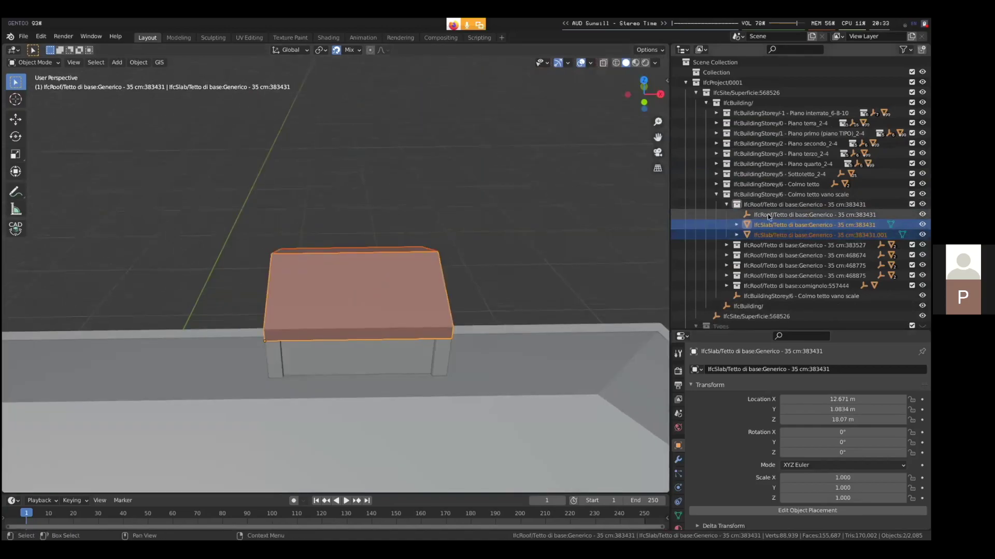
Step: Select roof slabs 383431 and 383431.001 individually, then deselect
middle_click_drag(451, 235, 381, 296)
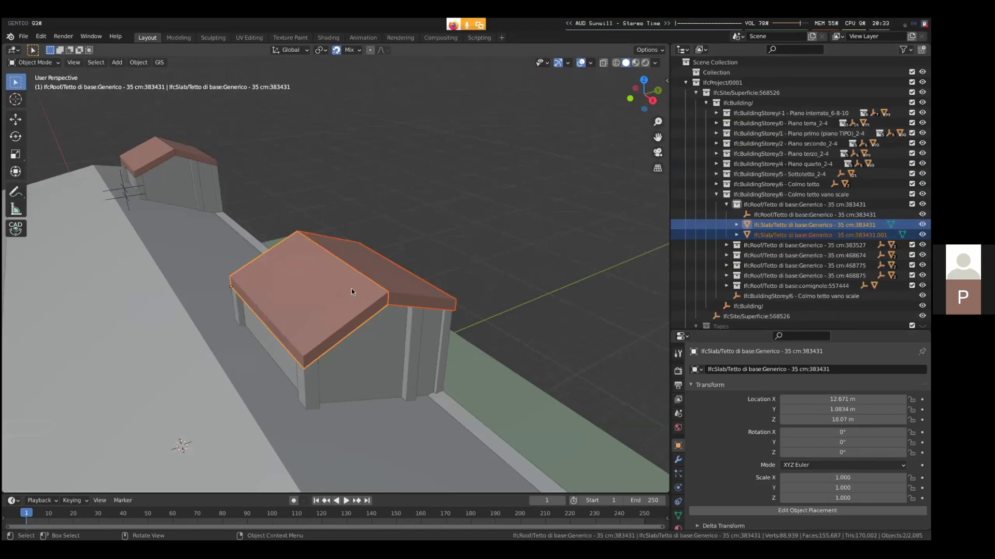
left_click(331, 288)
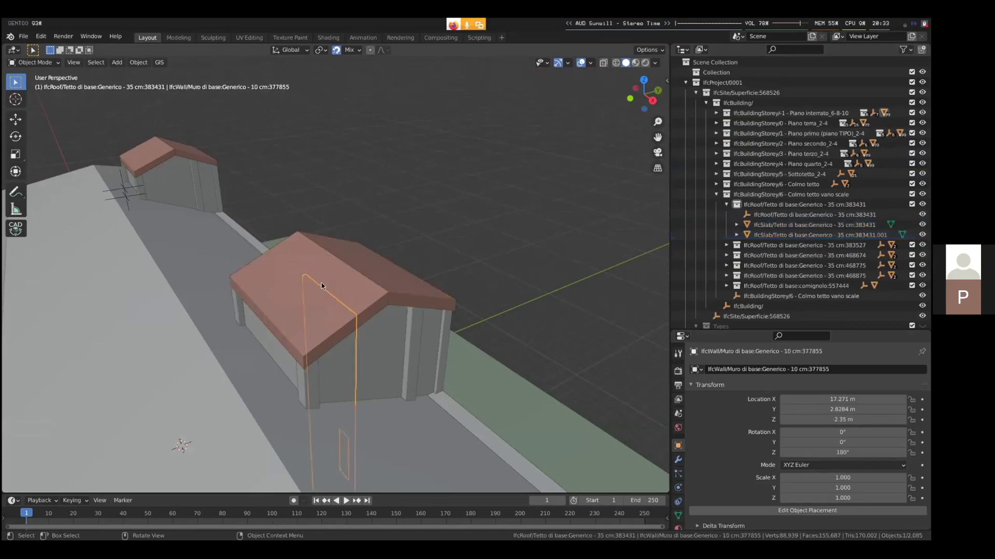
left_click(334, 271)
left_click(381, 279)
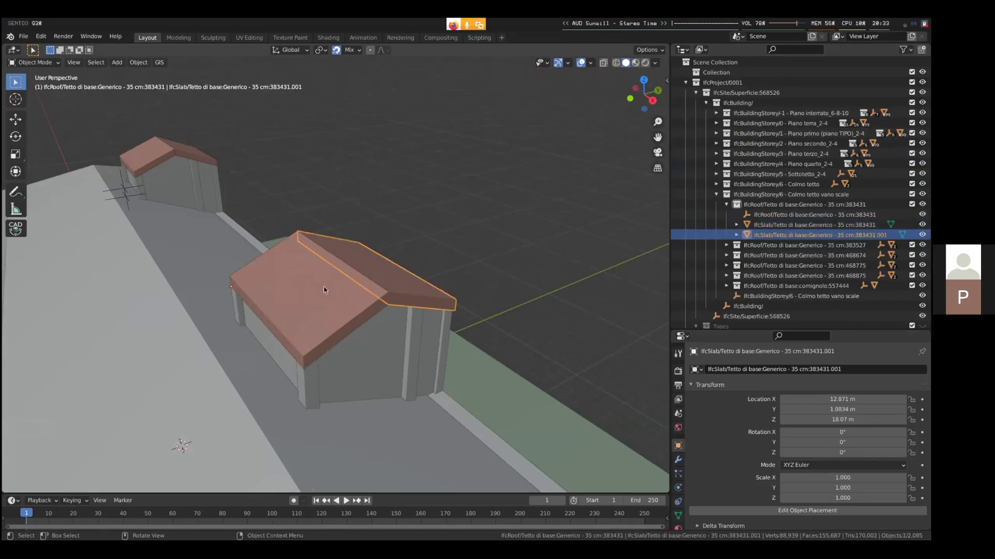
middle_click_drag(494, 317, 465, 314)
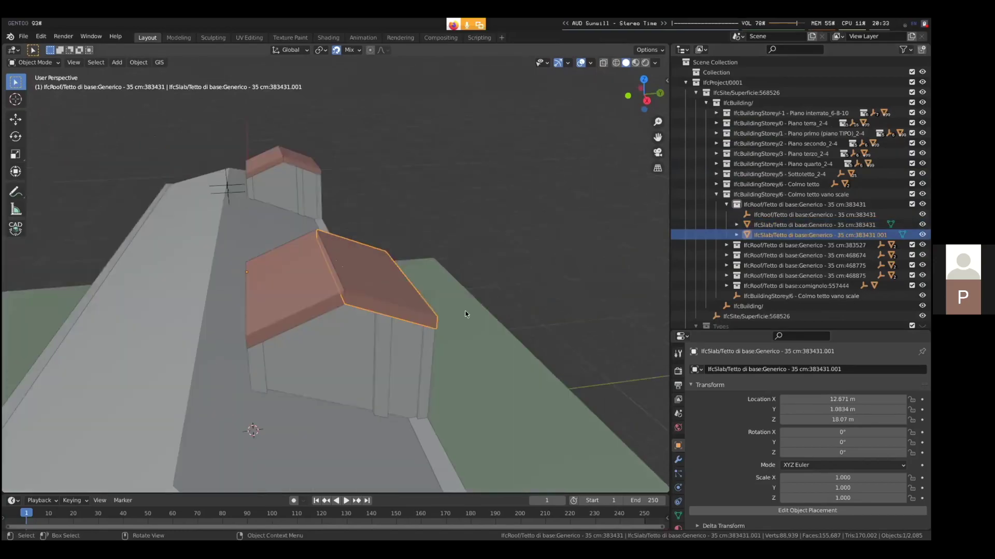
left_click(532, 267)
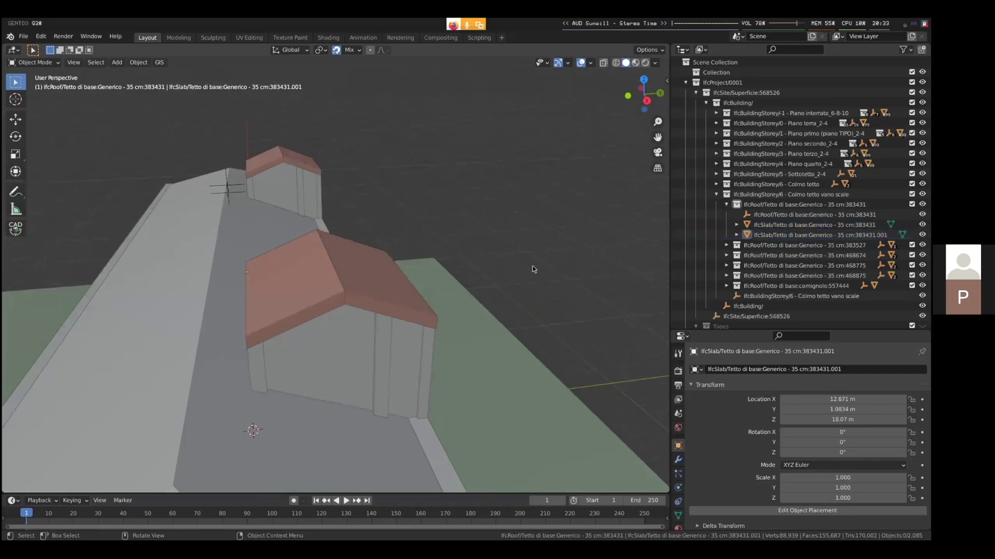
Step: Zoom out to both buildings, enlarge the Properties area and collapse IfcRoof 383431
scroll(534, 269, "down", 8)
middle_click_drag(501, 289, 426, 317)
scroll(534, 337, "up", 2)
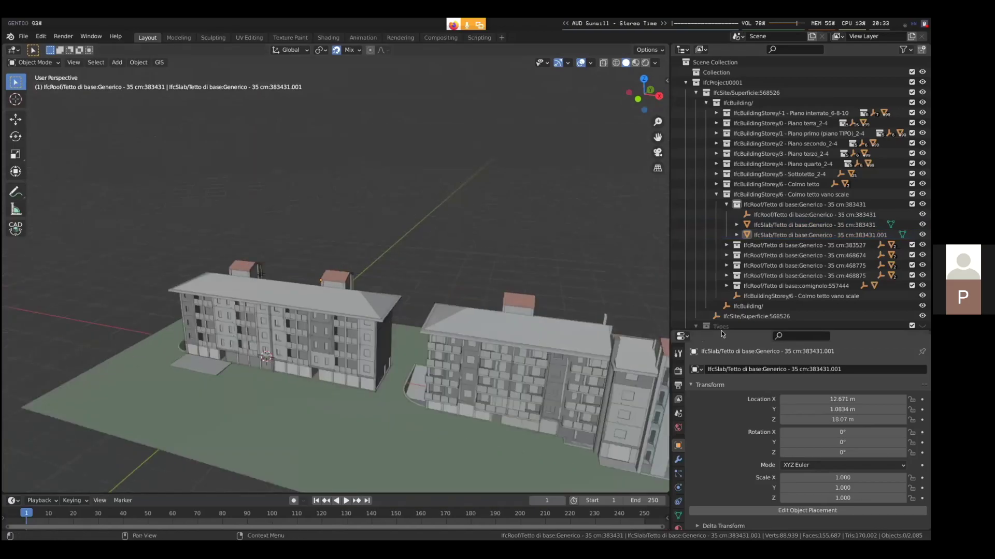
left_click_drag(721, 331, 722, 315)
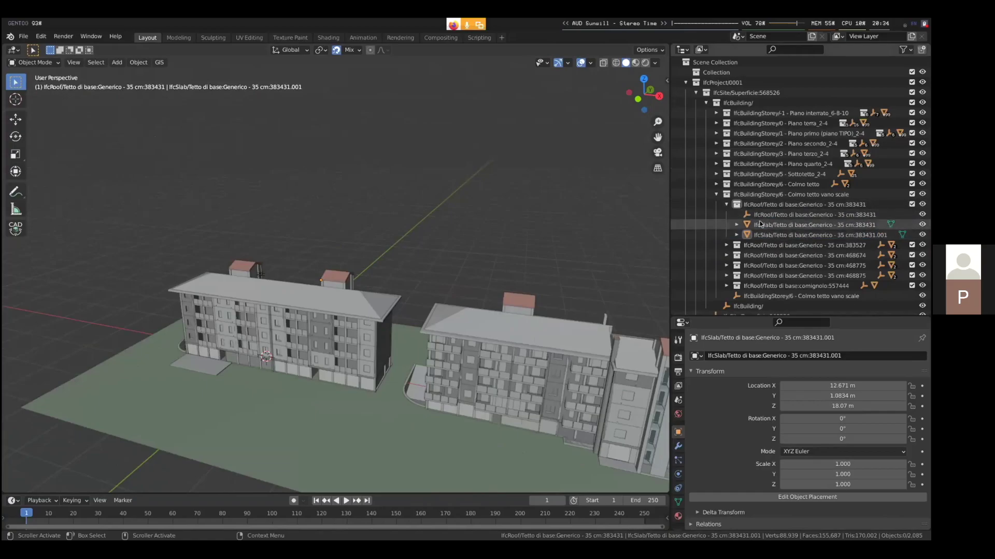
left_click(725, 205)
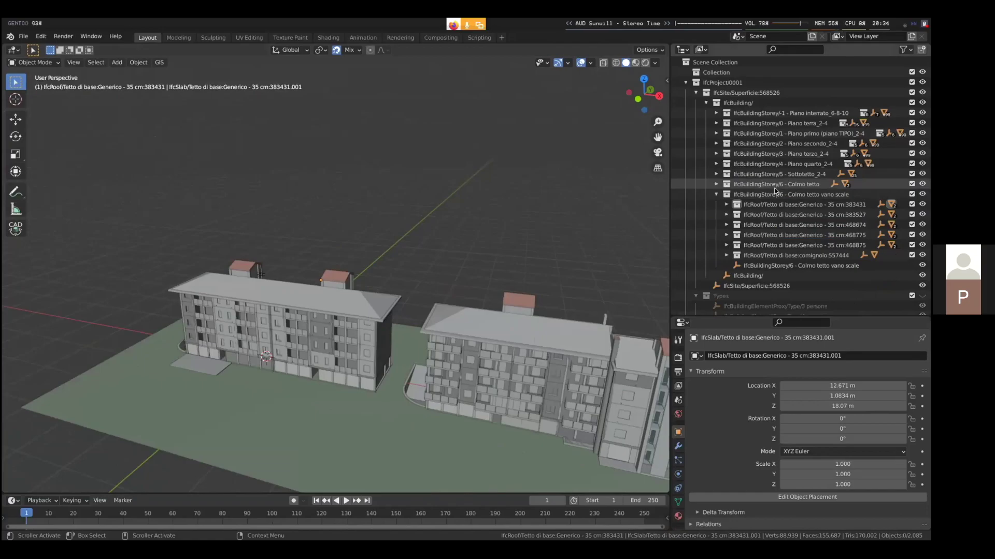
Step: Expand basement storey IfcBuildingStorey/-1 and select it and stair 500529
left_click(749, 113)
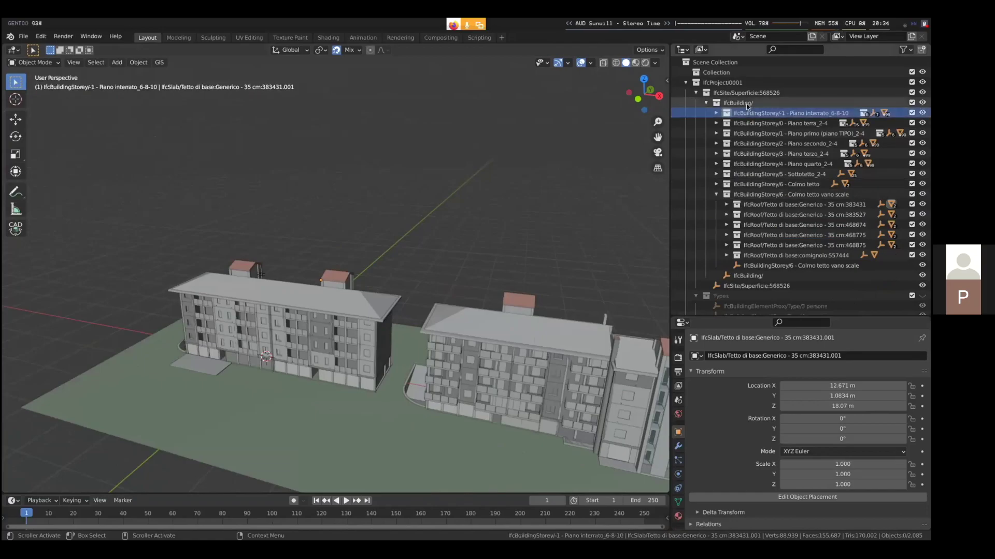
left_click(747, 104)
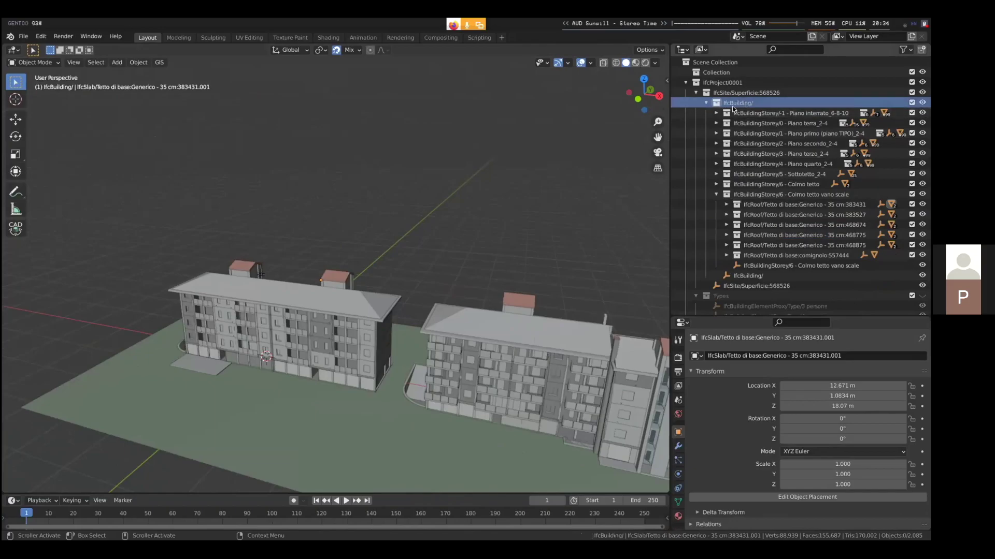
left_click(716, 113)
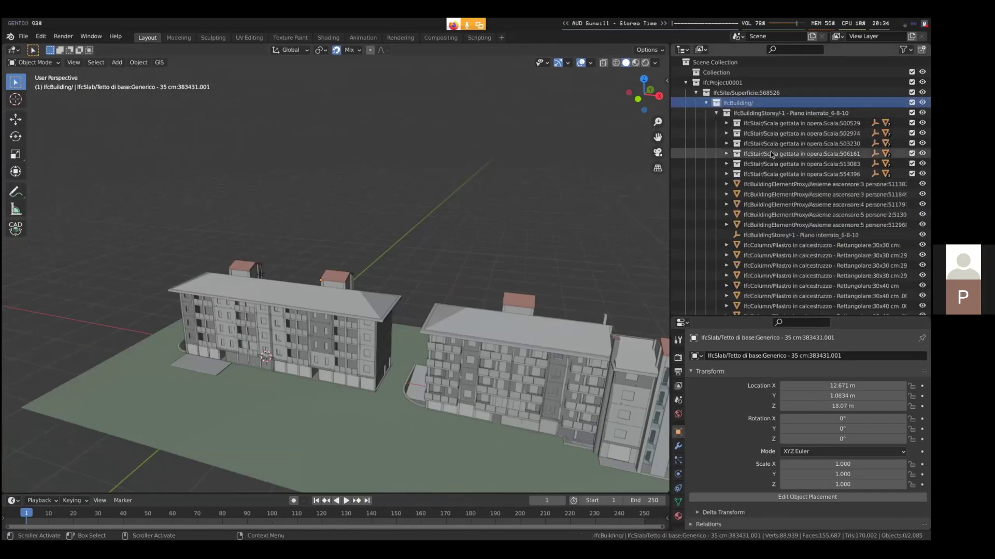
left_click(772, 116)
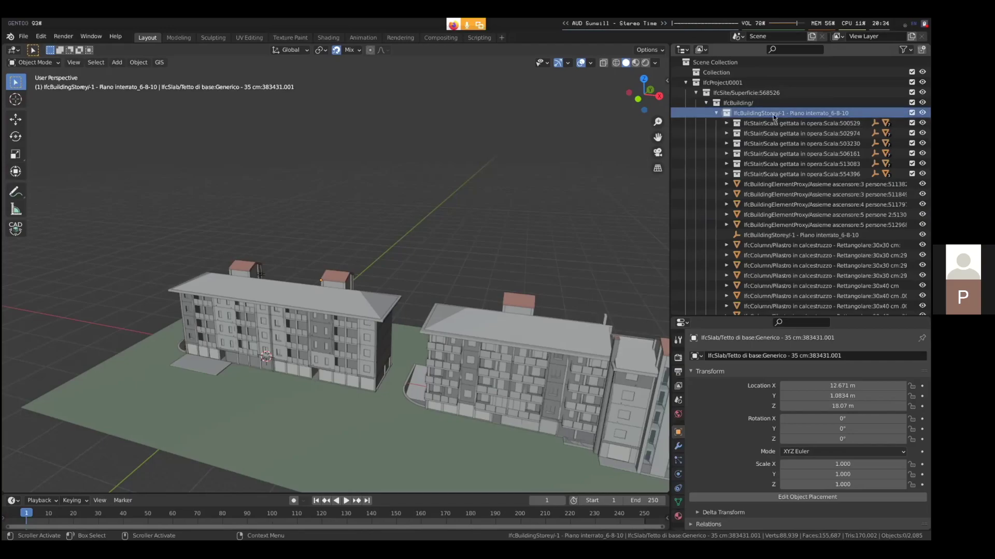
left_click(773, 122)
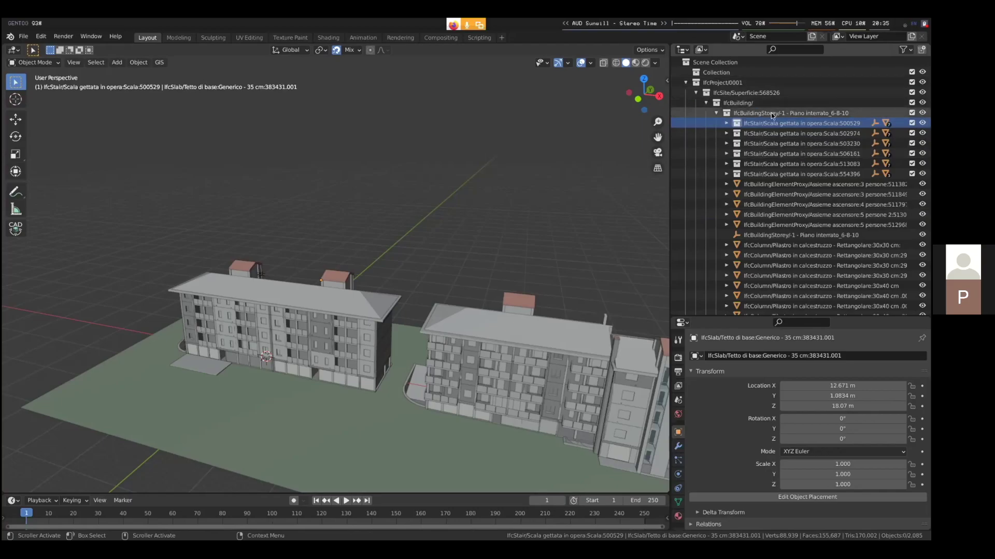
left_click(756, 112)
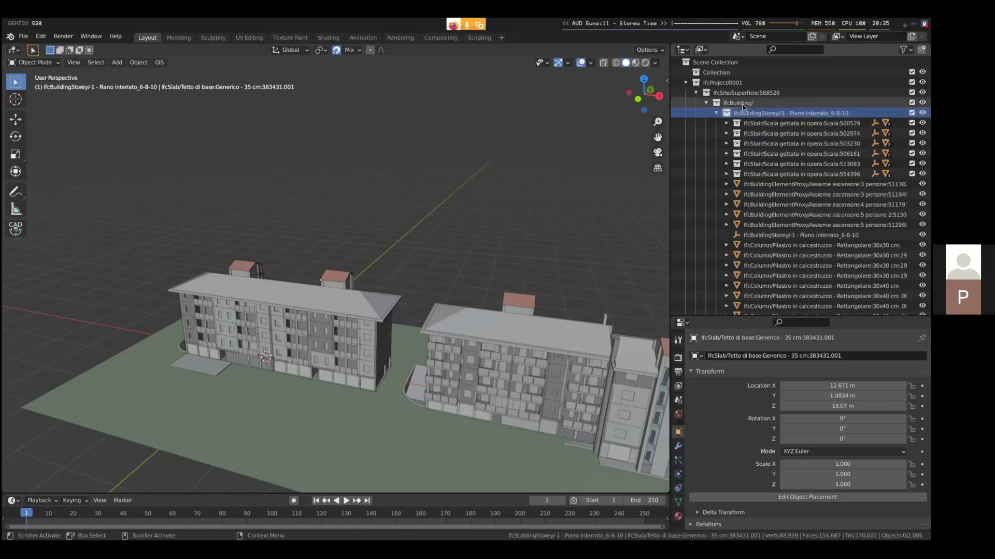
Step: Expand IfcStair 500529 and select its two railings, Landing 1 and Landing 2
left_click(746, 103)
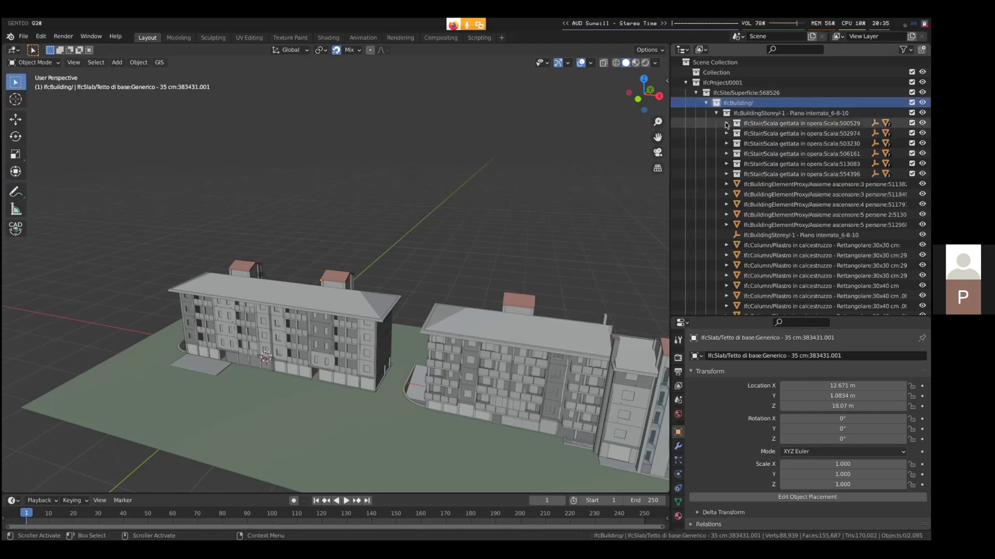
left_click(727, 125)
left_click(758, 124)
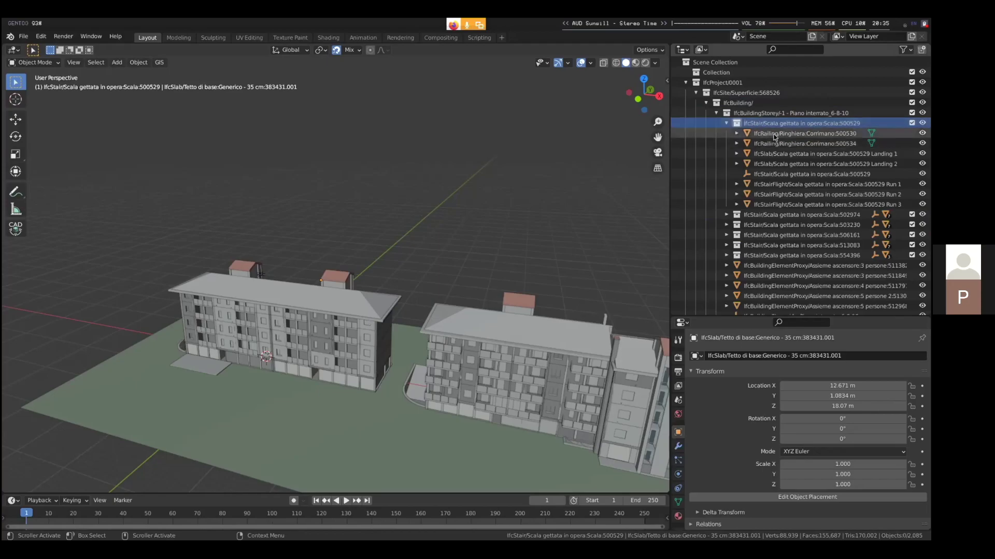
left_click(775, 133)
left_click(777, 143)
left_click(778, 154)
left_click(779, 163)
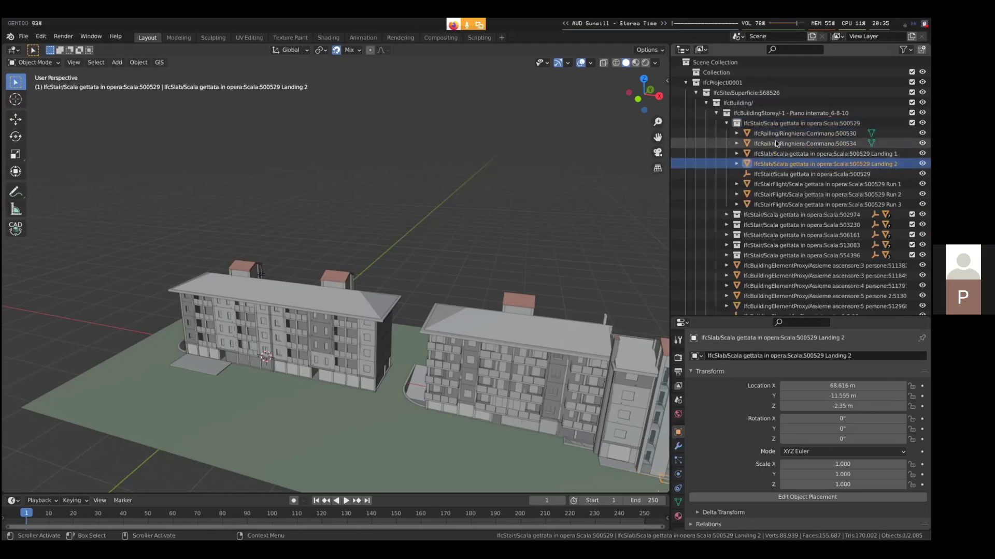
Step: Select railing 500534, both landings, and flights Run 1, Run 2 and Run 3
left_click(781, 144)
left_click(782, 154)
left_click(782, 164)
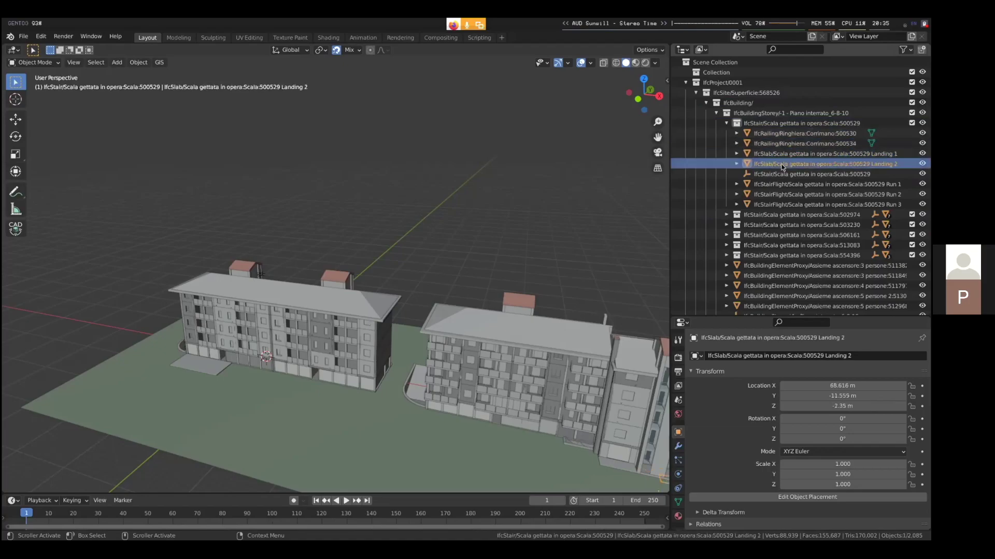
left_click(783, 194)
left_click(782, 184)
left_click(783, 194)
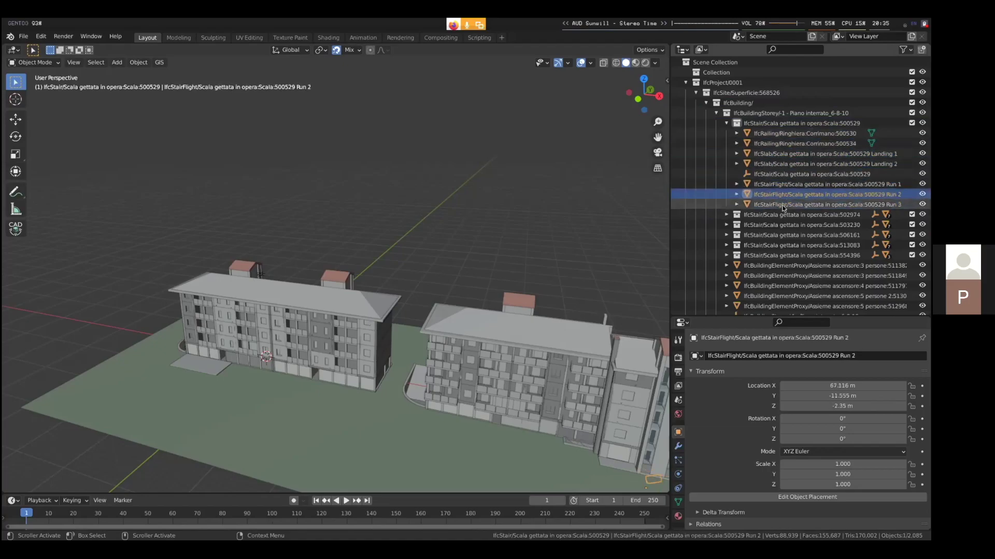
left_click(784, 204)
Step: Select all eight parts of stair 500529 with Select Objects
right_click(776, 124)
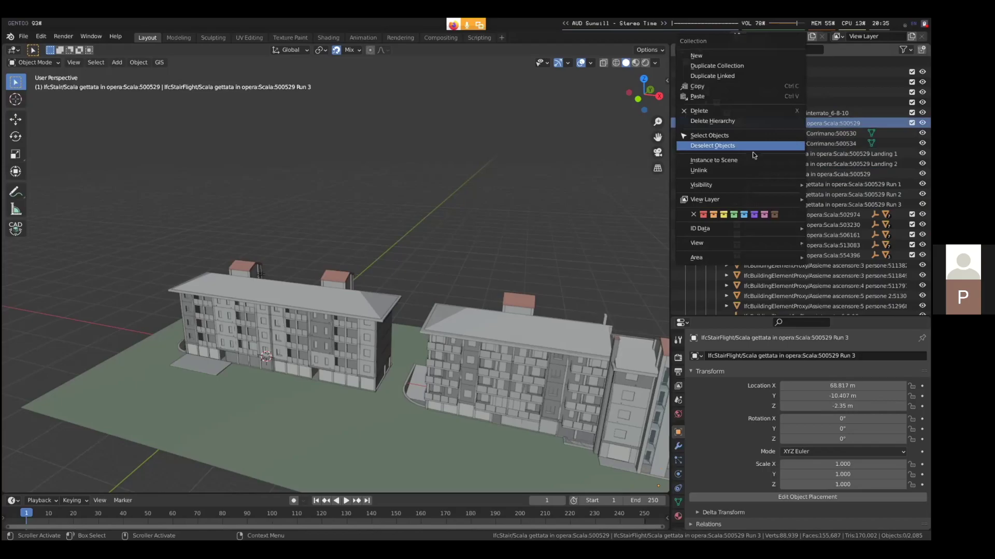
right_click(815, 123)
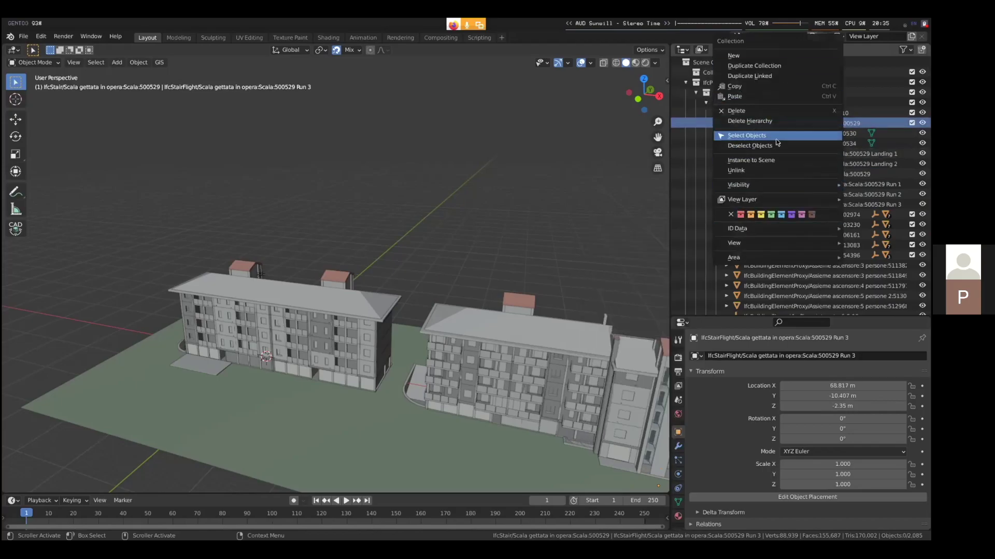
left_click(746, 135)
Step: Walk forward with Walk navigation to the stair at the building's base
key("shift+grave")
key("w")
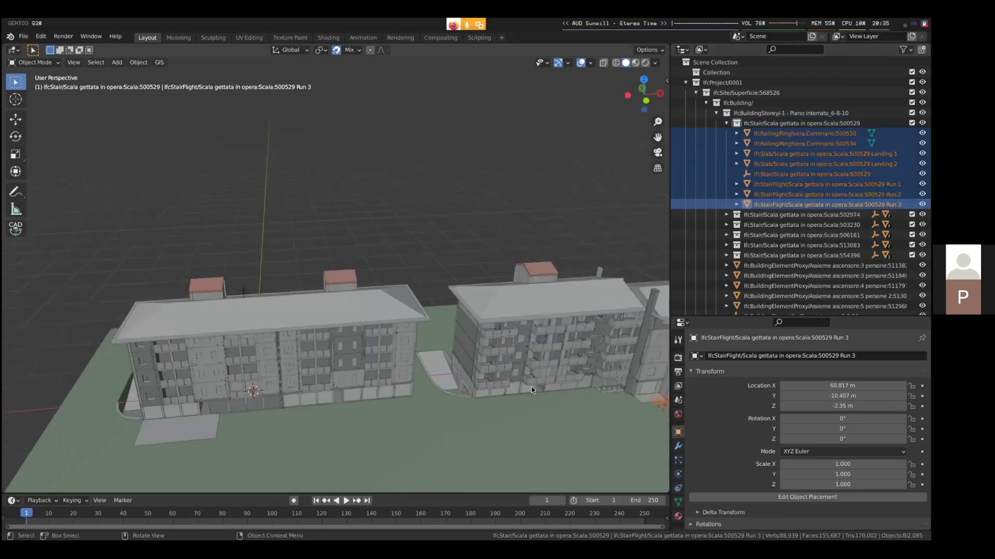
key("w")
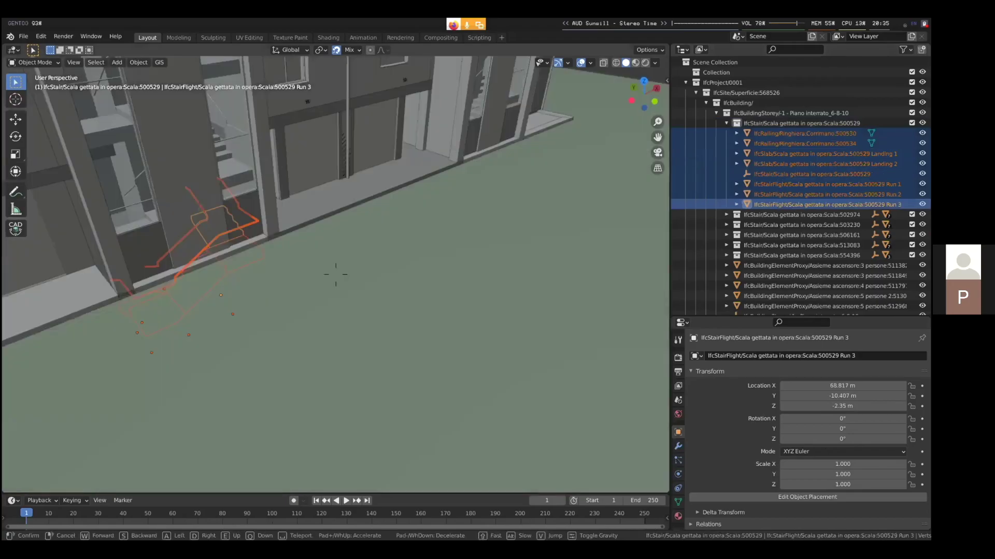
left_click(335, 274)
Step: Isolate the stair in local view and select Landing 1, Landing 2, Run 1 and Run 2
key("KP_Divide")
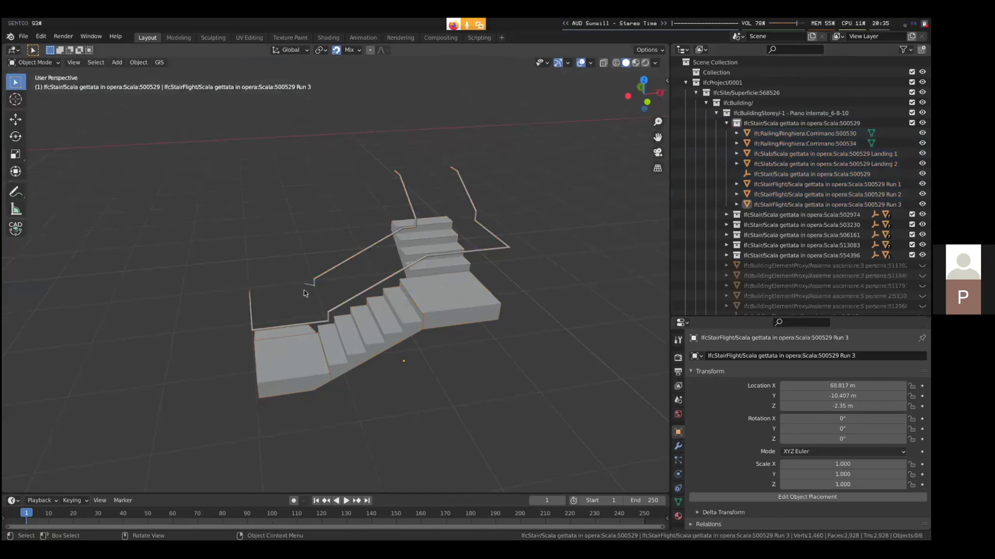
left_click(298, 350)
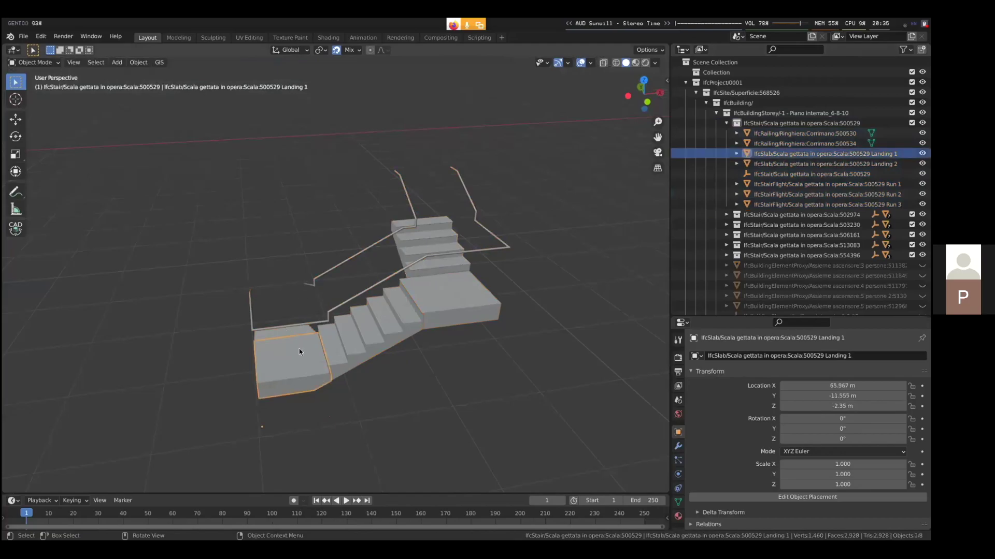
left_click(474, 289)
left_click(288, 334)
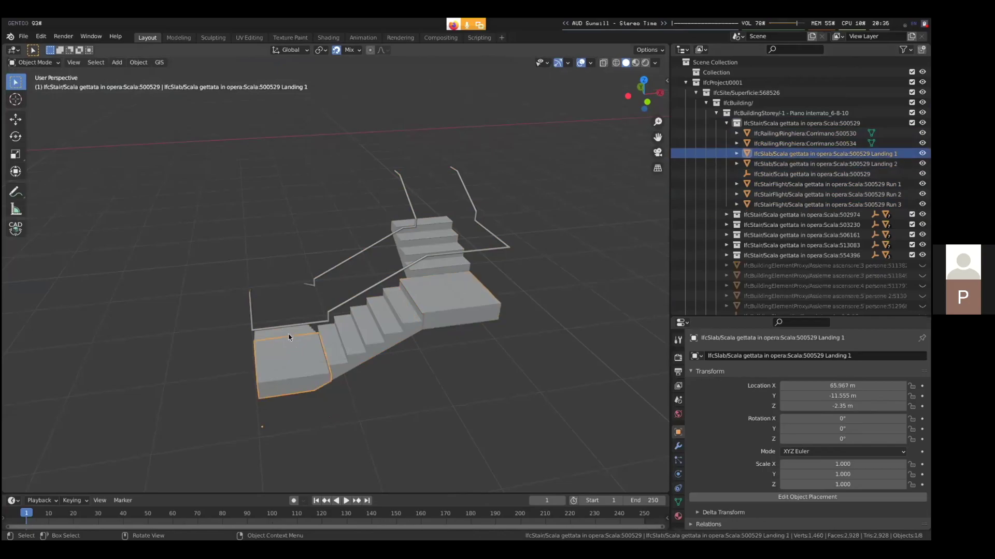
left_click(306, 332)
left_click(350, 331)
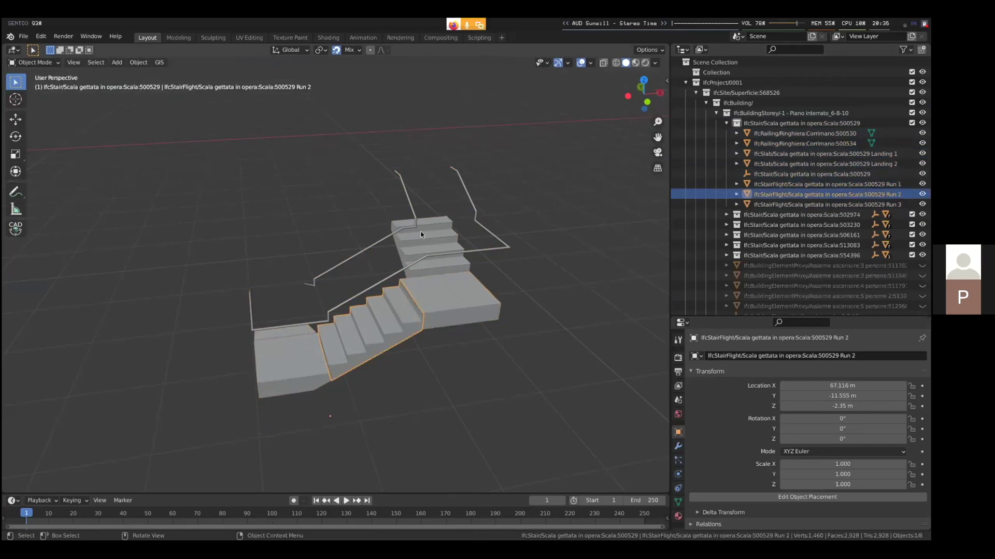
Step: Select Run 3, the inner railing and outer railing Corrimano:500530, then leave local view
left_click(420, 236)
left_click(384, 243)
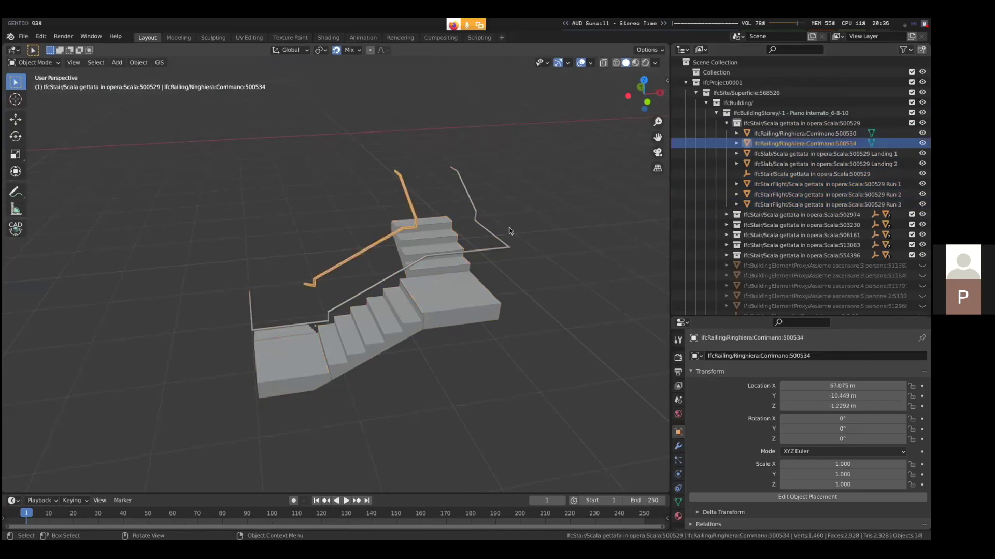
left_click(493, 236)
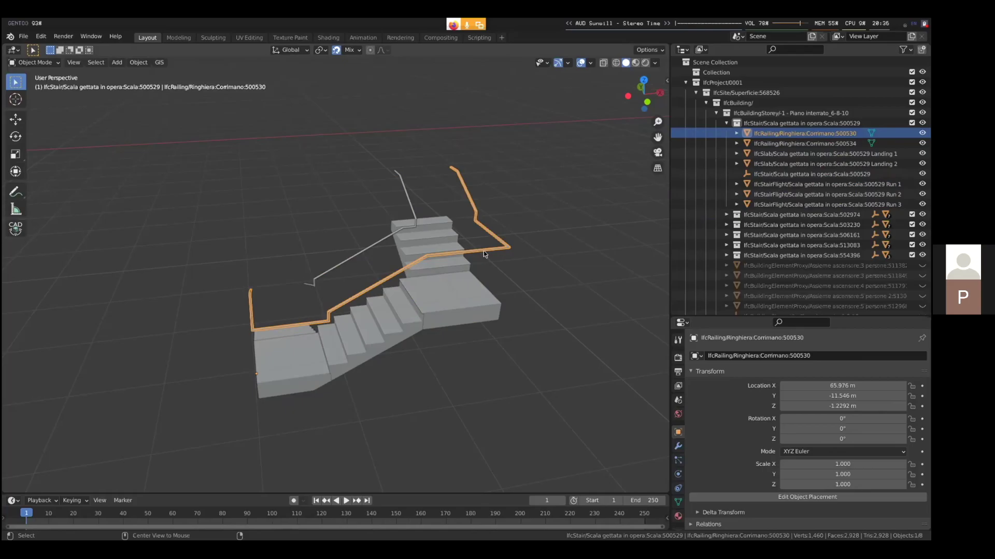
key("KP_Divide")
Step: Zoom out to the whole building and select stair-tower roof slab 468775
scroll(484, 254, "down", 8)
key("alt+a")
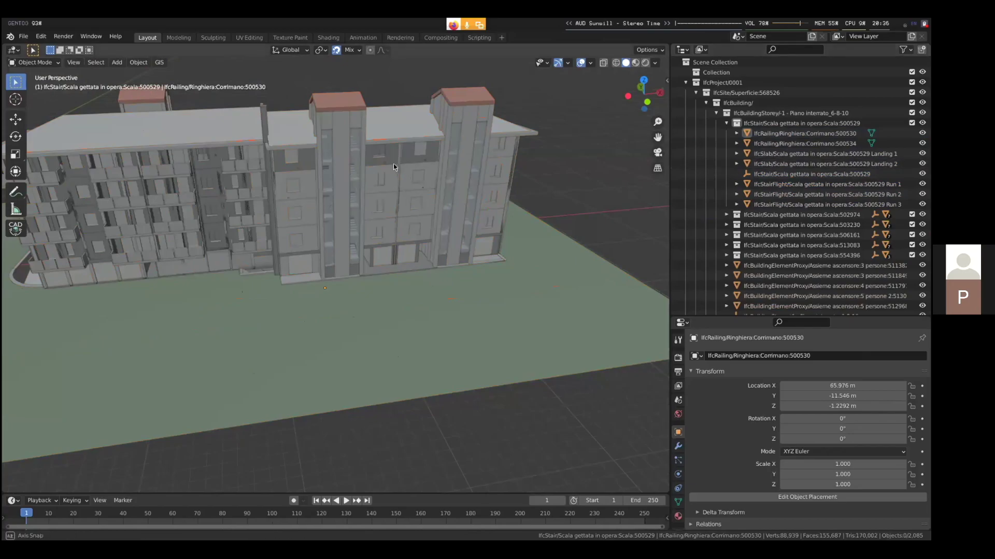
middle_click_drag(393, 164, 415, 174)
left_click(482, 162)
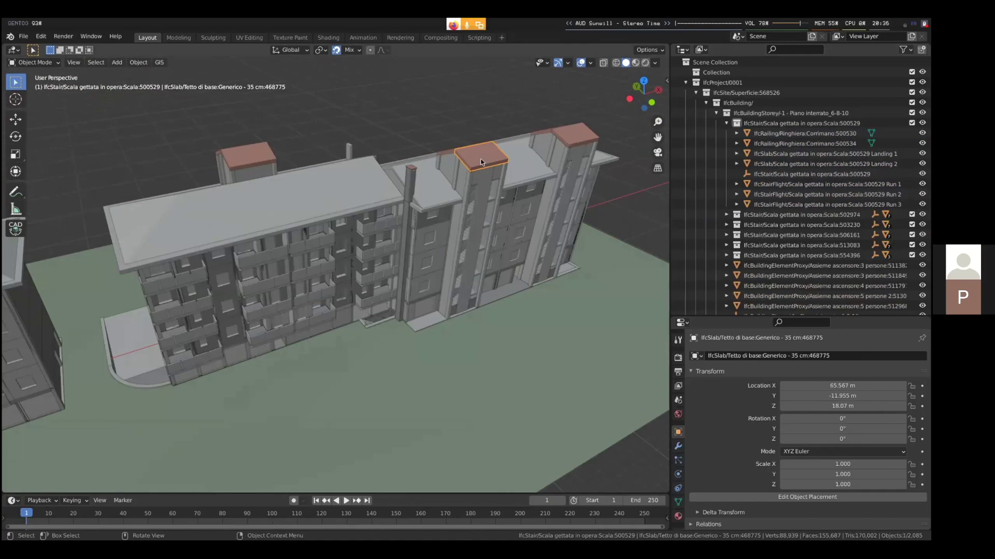
Step: Frame the long building's IfcRoof, lift it along Z, then cancel so it stays put
left_click(216, 202)
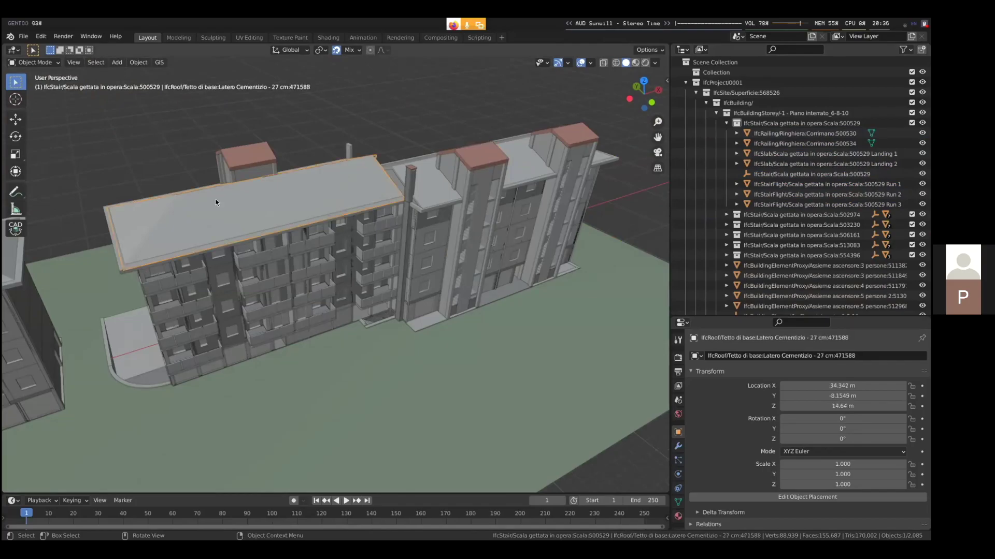
middle_click_drag(260, 214, 299, 219)
key("grave")
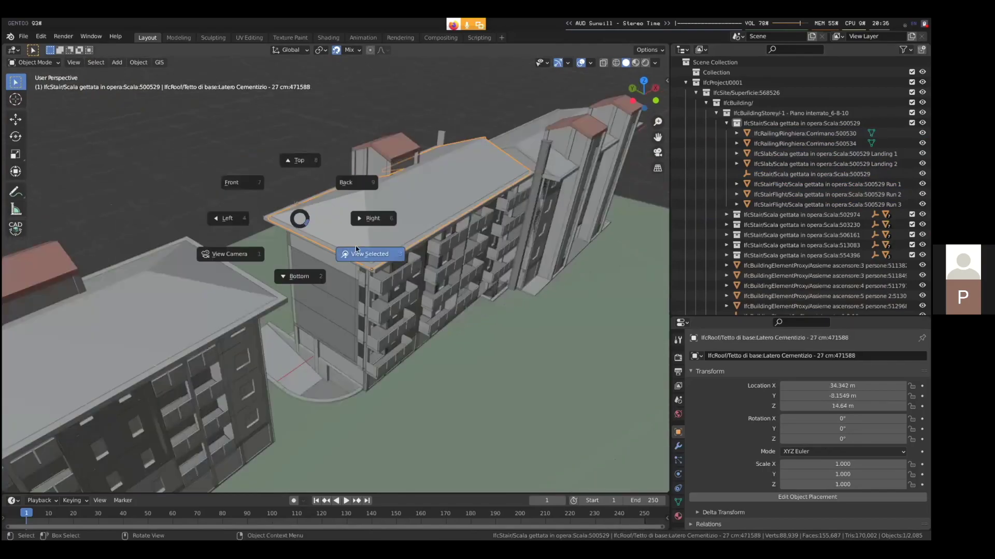
left_click(355, 250)
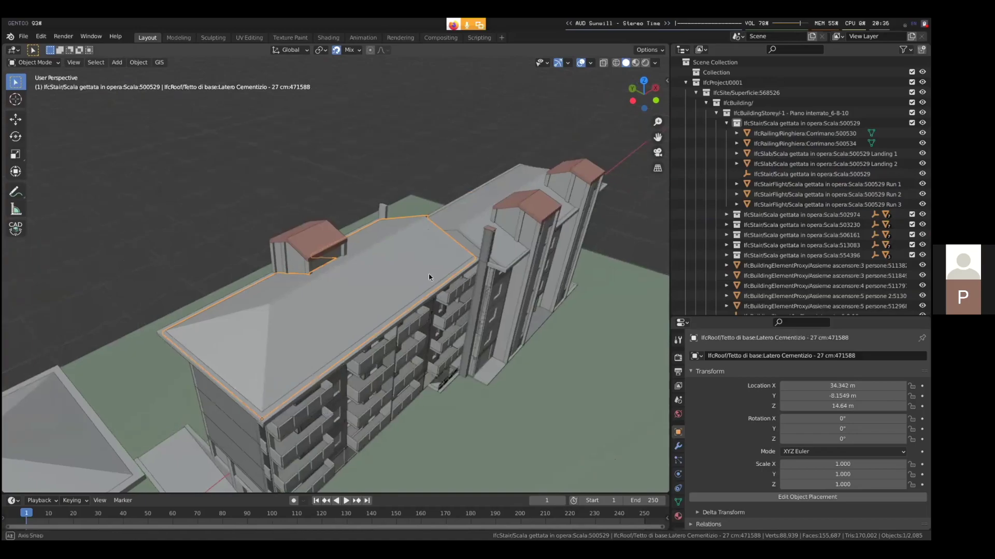
middle_click_drag(423, 242, 397, 207)
key("g")
key("z")
key("shift+Tab")
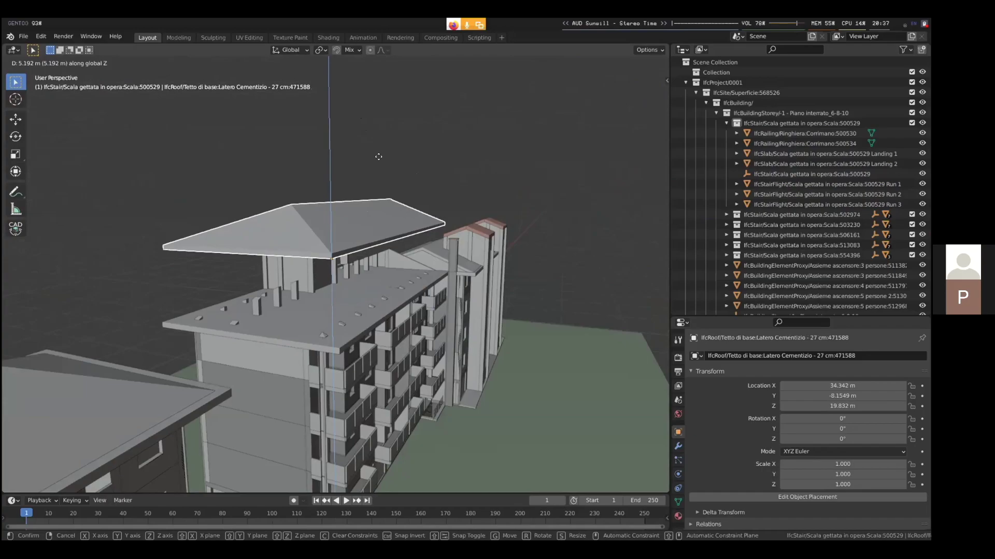
right_click(379, 157)
Step: Frame the red tower roof slab 468674 and duplicate it in place as 468674.001
left_click(300, 243)
key("grave")
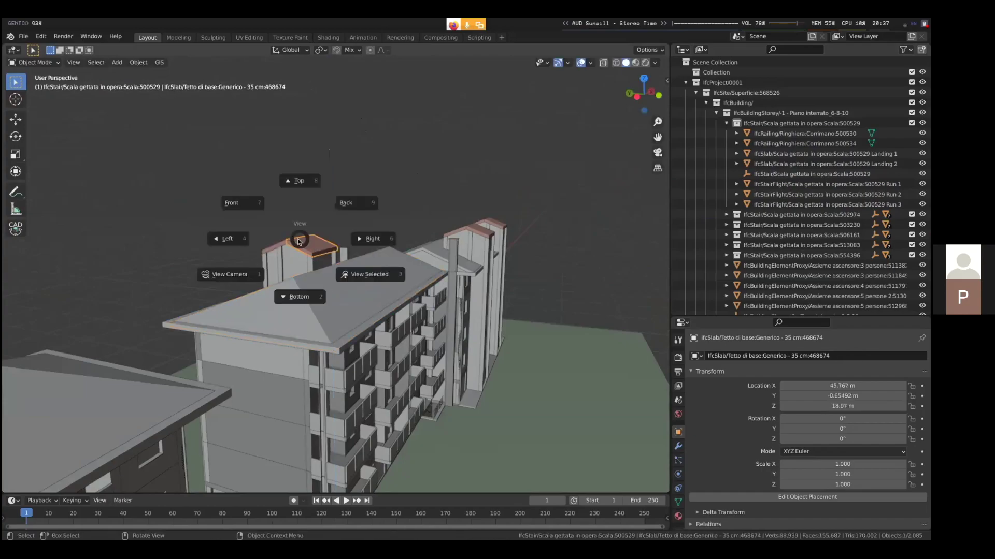
left_click(357, 281)
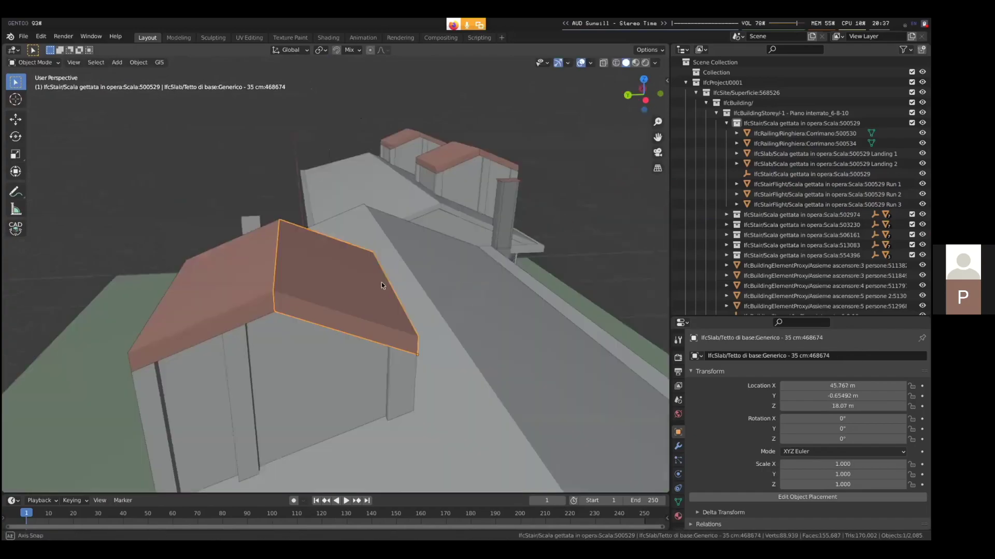
middle_click_drag(381, 281, 268, 298)
key("shift+d")
key("Escape")
key("g")
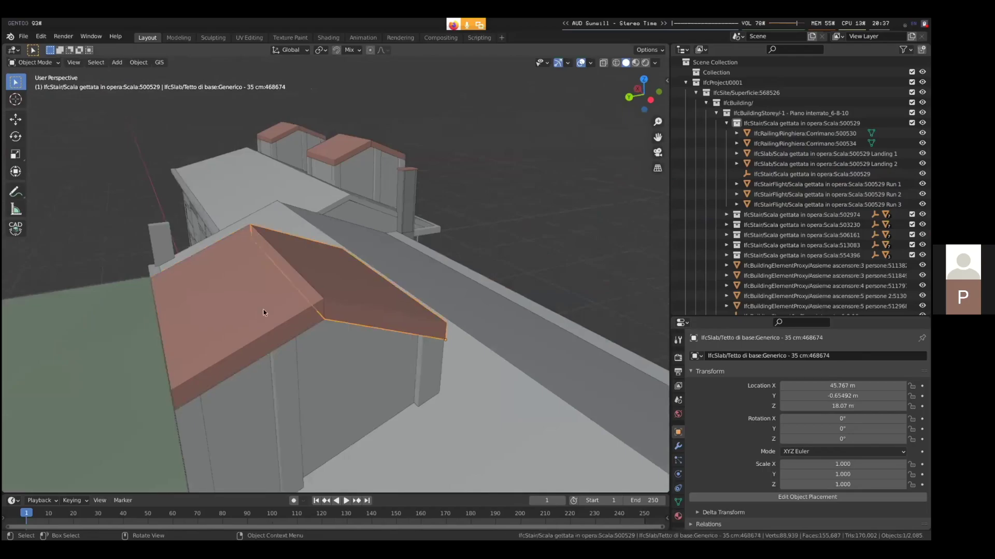
key("Escape")
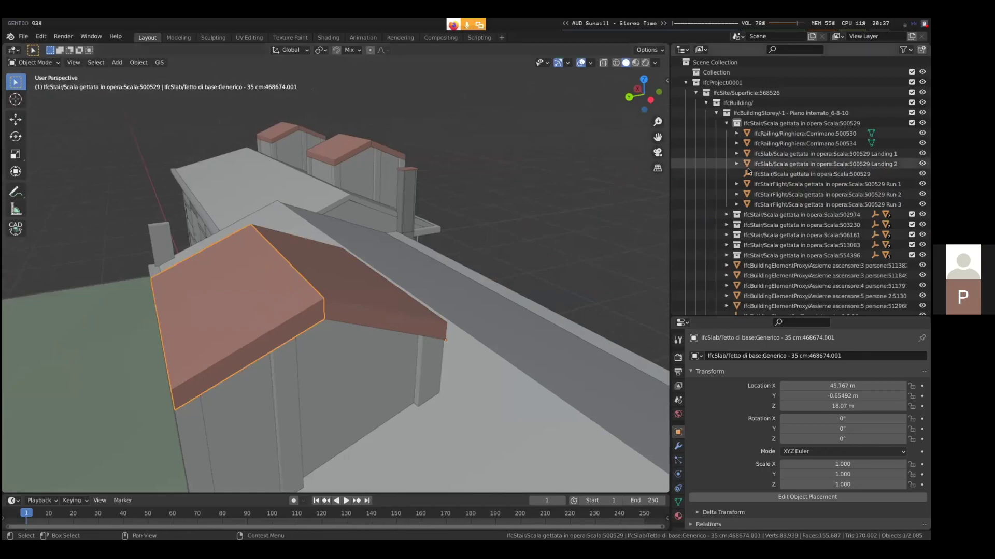
Step: Select the original overlapping roof slab 468674
middle_click_drag(415, 276, 352, 272)
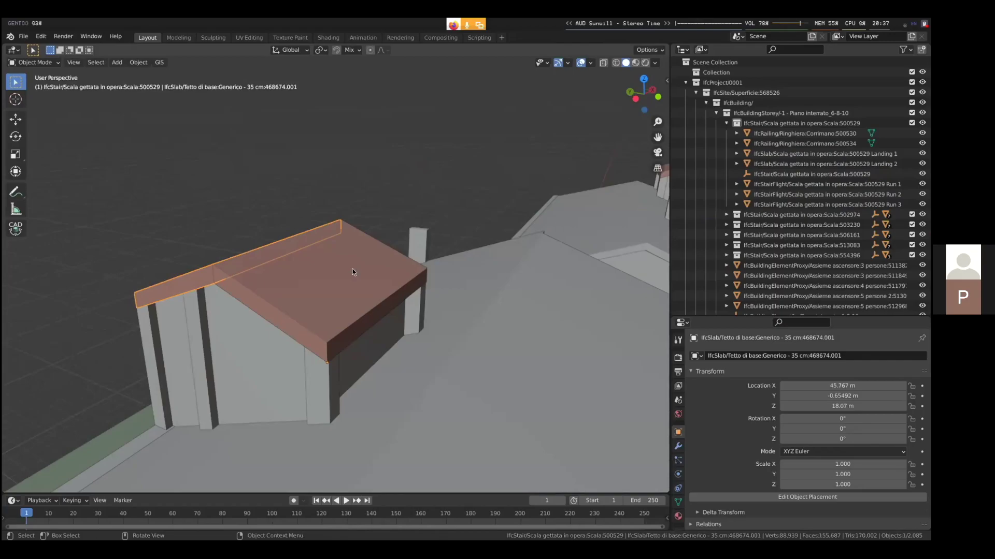
left_click(352, 272)
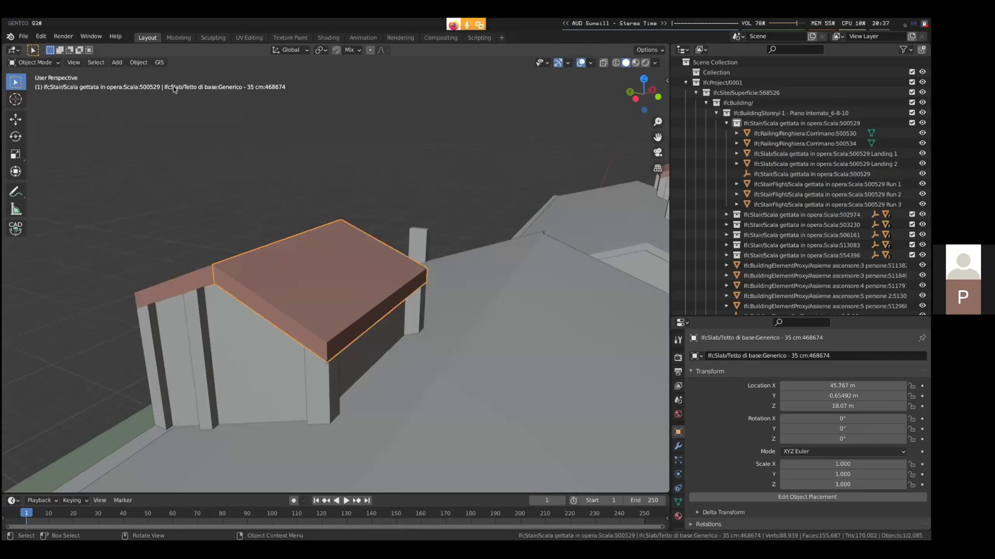
middle_click_drag(304, 322, 386, 303)
Step: Zoom in on the tower roof, then zoom out and orbit low along the row of buildings
scroll(318, 280, "up", 3)
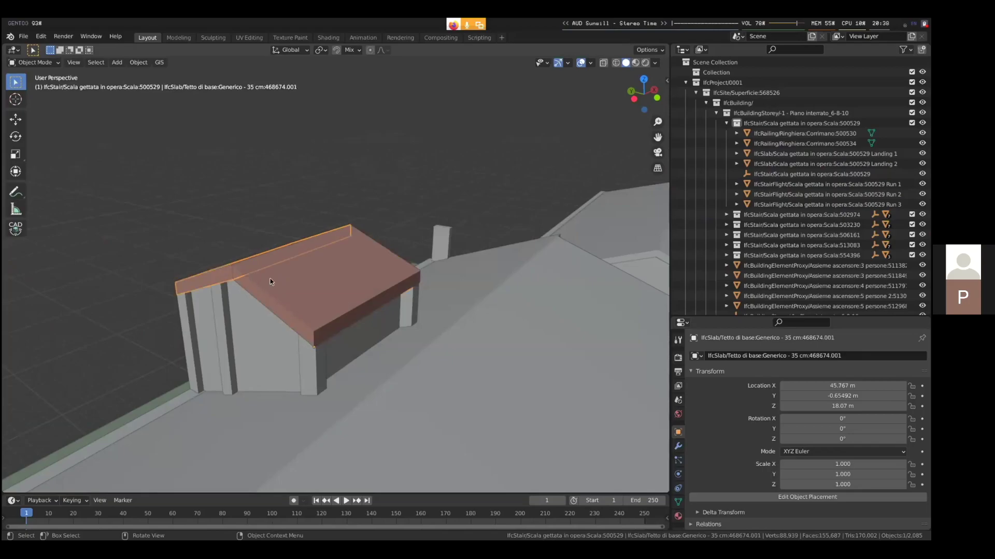
scroll(270, 278, "down", 8)
middle_click_drag(332, 281, 482, 281)
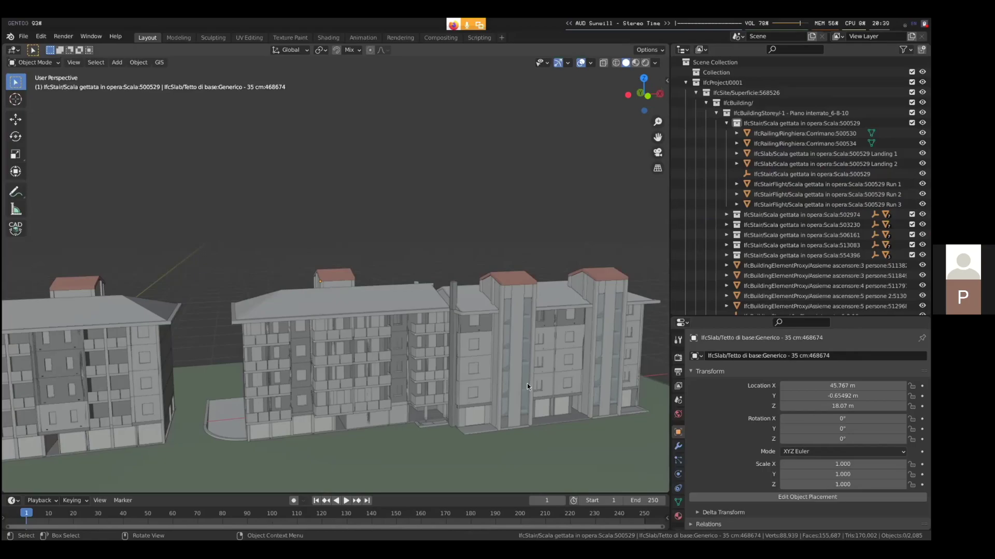
middle_click_drag(503, 372, 509, 351)
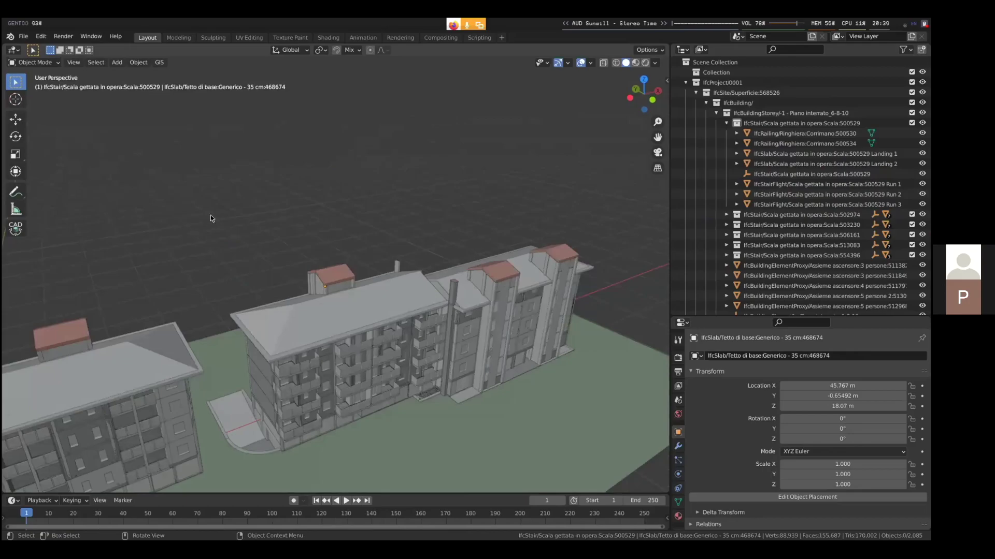
left_click(20, 196)
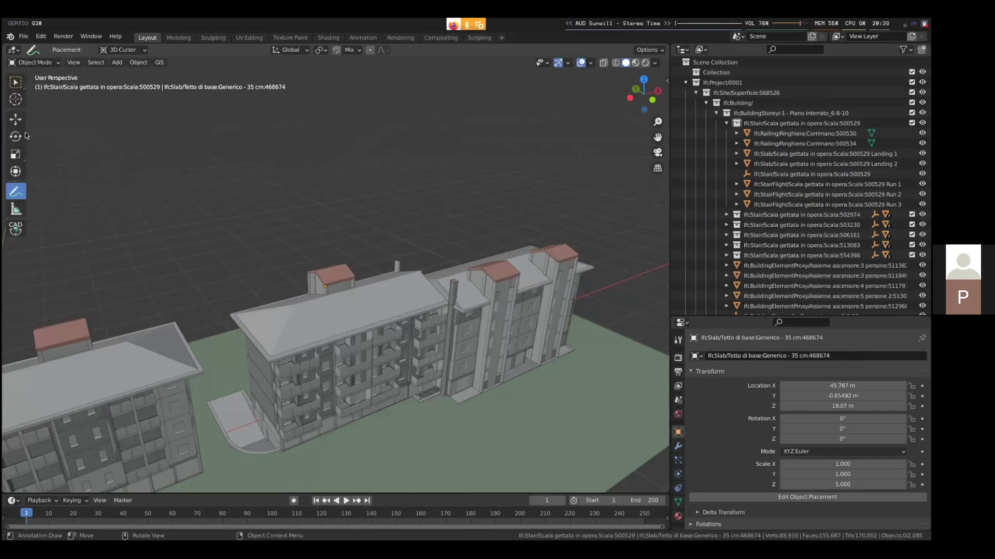
left_click(16, 81)
key("grave")
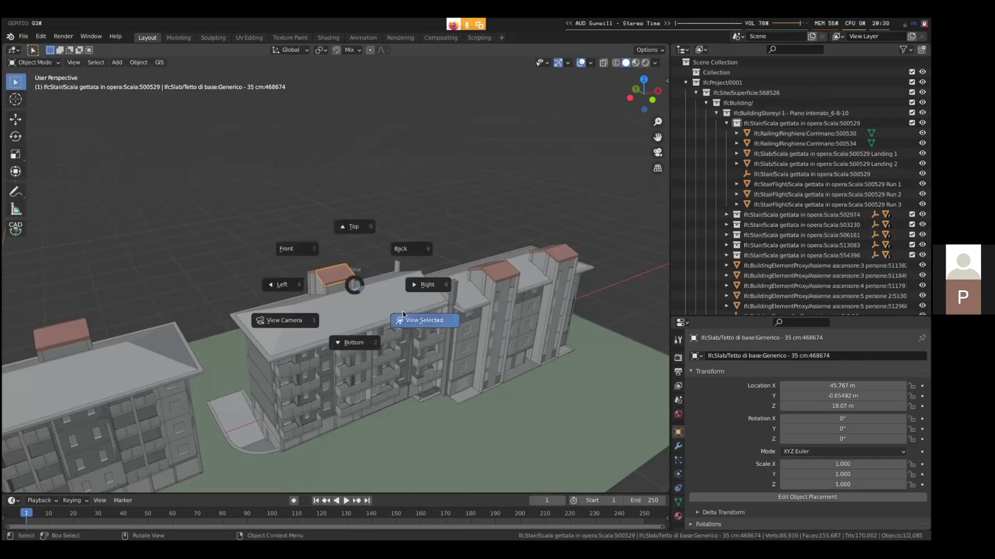
left_click(403, 311)
key("shift+d")
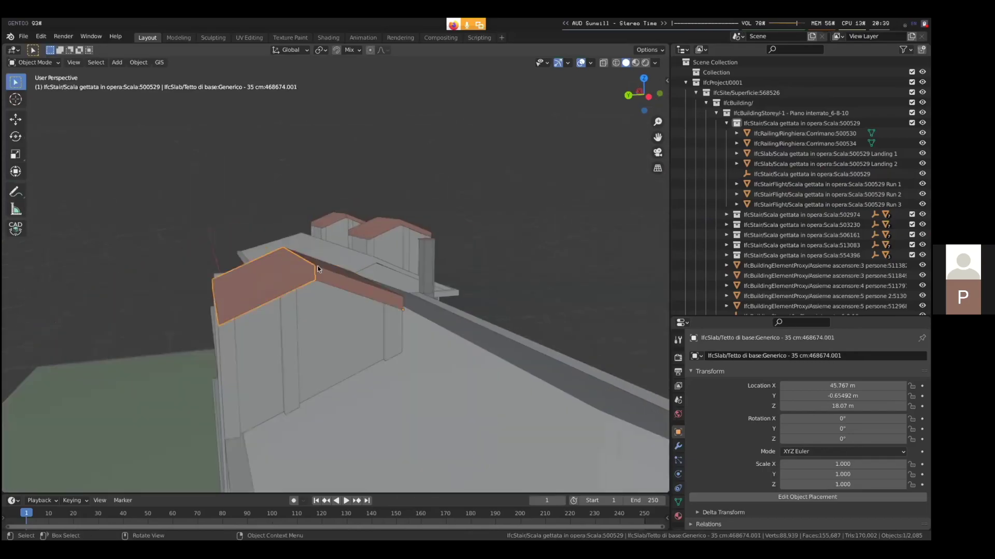
right_click(334, 273)
middle_click_drag(334, 272, 315, 237)
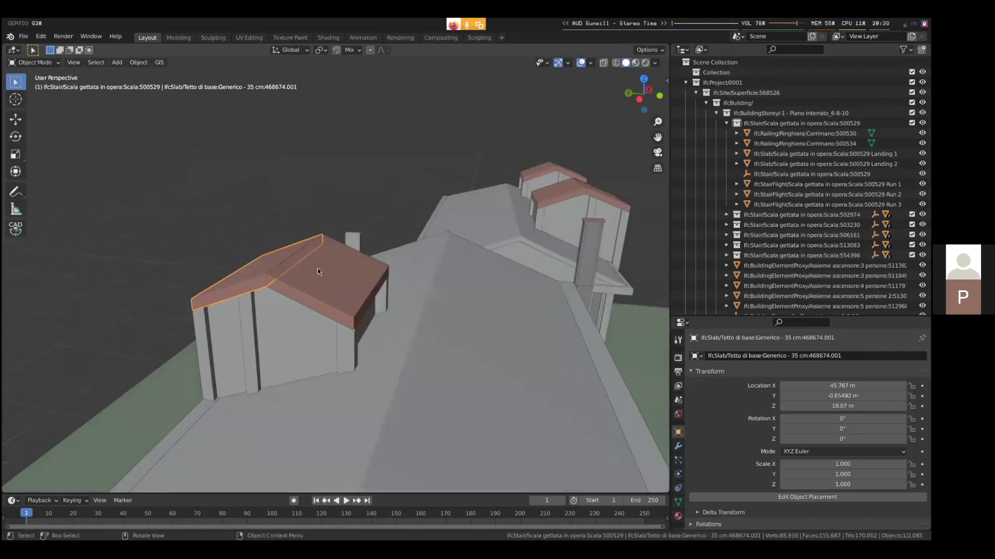
left_click(314, 271)
left_click(270, 279)
left_click(270, 280)
left_click(270, 280)
left_click(362, 184)
mouse_move(361, 183)
middle_mouse_down()
mouse_move(397, 226)
mouse_move(378, 230)
middle_mouse_up()
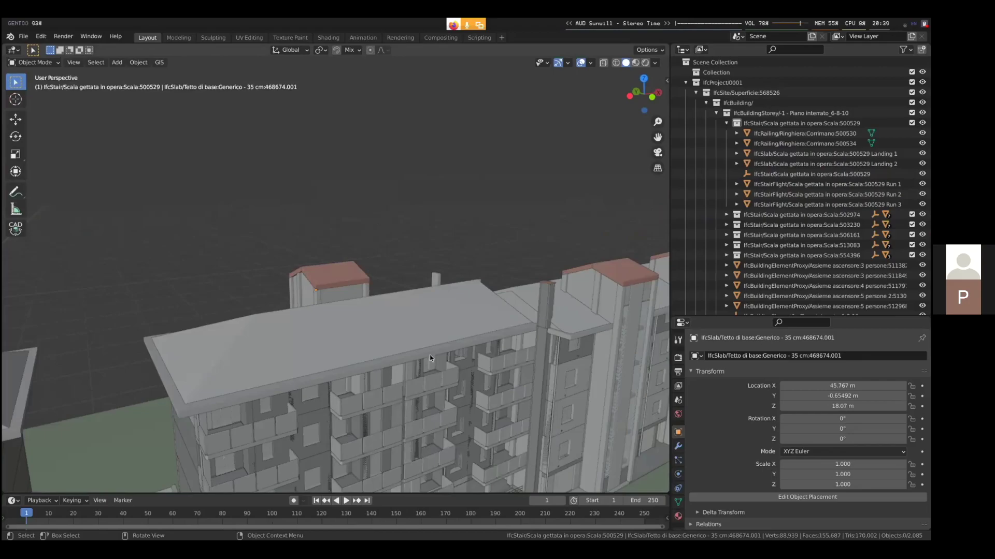
Step: With the Annotate tool, sketch a rectangle outline over the tower roofs
left_click(15, 191)
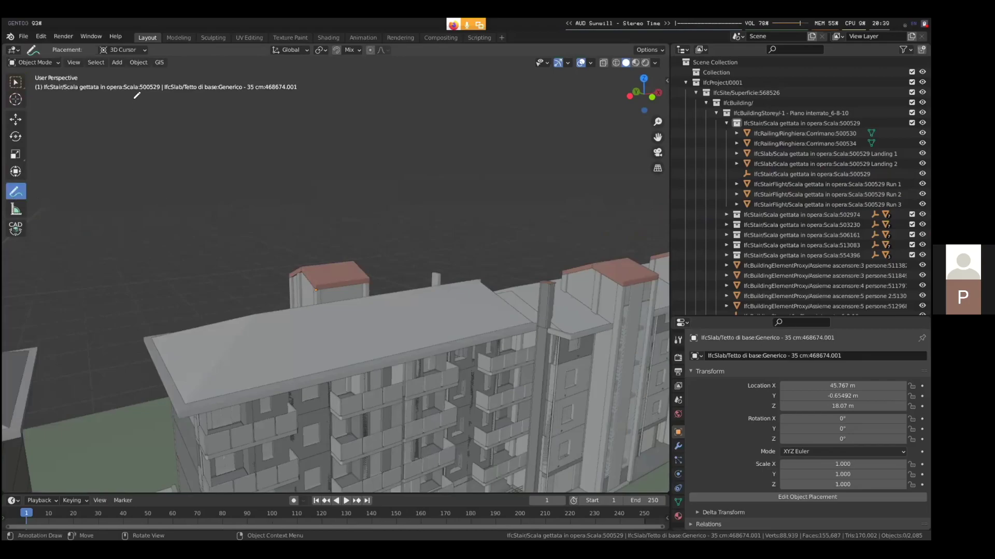
mouse_move(135, 100)
left_mouse_down()
mouse_move(132, 309)
mouse_move(133, 174)
mouse_move(119, 322)
left_mouse_up()
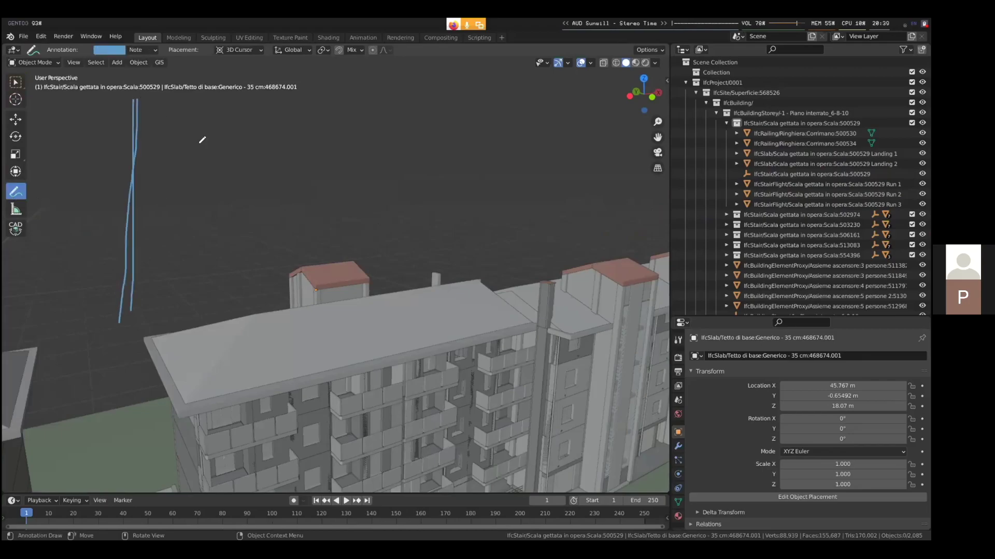
left_click_drag(223, 104, 216, 304)
left_click_drag(228, 108, 221, 306)
left_click_drag(330, 110, 334, 309)
mouse_move(138, 101)
left_mouse_down()
mouse_move(140, 263)
mouse_move(195, 259)
mouse_move(217, 156)
mouse_move(170, 106)
mouse_move(133, 102)
mouse_move(227, 105)
mouse_move(127, 102)
left_mouse_up()
mouse_move(139, 273)
left_mouse_down()
mouse_move(136, 311)
mouse_move(209, 302)
mouse_move(213, 288)
mouse_move(195, 267)
mouse_move(138, 267)
left_mouse_up()
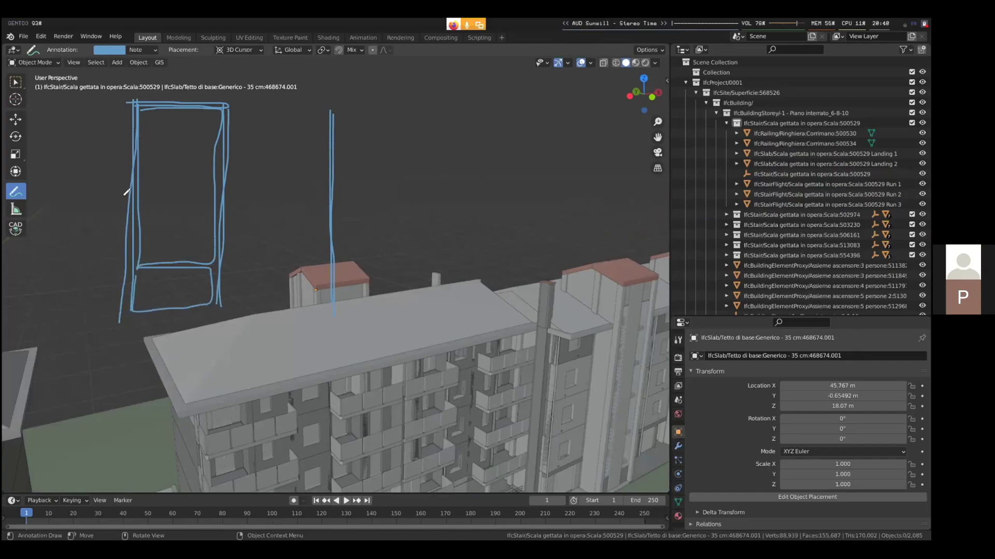
Step: Write numbers around the sketched rectangles to label the roof areas
left_click_drag(127, 176, 125, 168)
mouse_move(121, 276)
left_mouse_down()
mouse_move(120, 296)
mouse_move(171, 281)
mouse_move(155, 294)
left_mouse_up()
mouse_move(174, 187)
left_mouse_down()
mouse_move(164, 199)
mouse_move(179, 201)
left_mouse_up()
left_click_drag(174, 193, 172, 208)
left_click_drag(188, 92, 183, 99)
left_click_drag(177, 310, 173, 321)
mouse_move(175, 255)
left_mouse_down()
mouse_move(190, 252)
mouse_move(179, 267)
left_mouse_up()
mouse_move(233, 231)
left_mouse_down()
mouse_move(227, 253)
mouse_move(228, 238)
left_mouse_up()
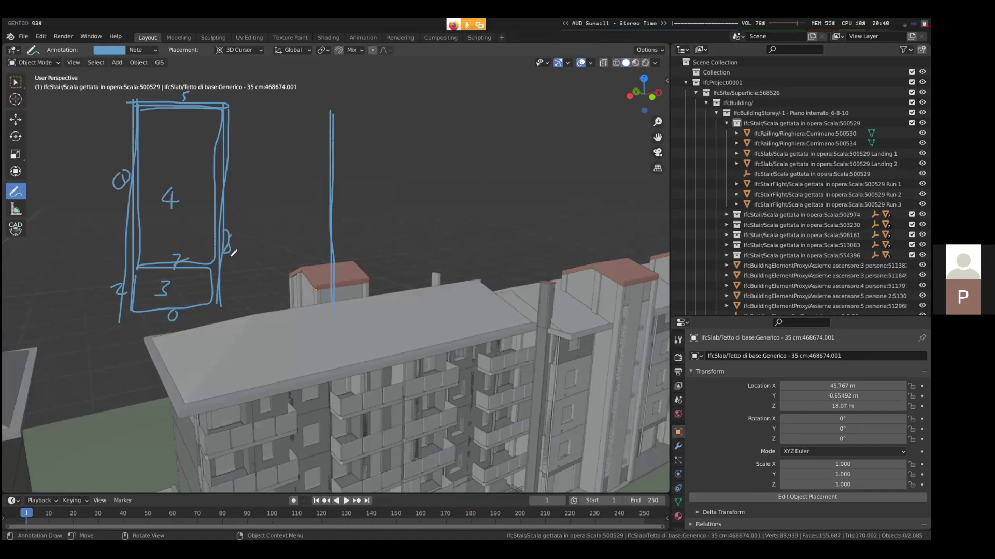
mouse_move(235, 280)
left_mouse_down()
mouse_move(205, 267)
mouse_move(234, 268)
left_mouse_up()
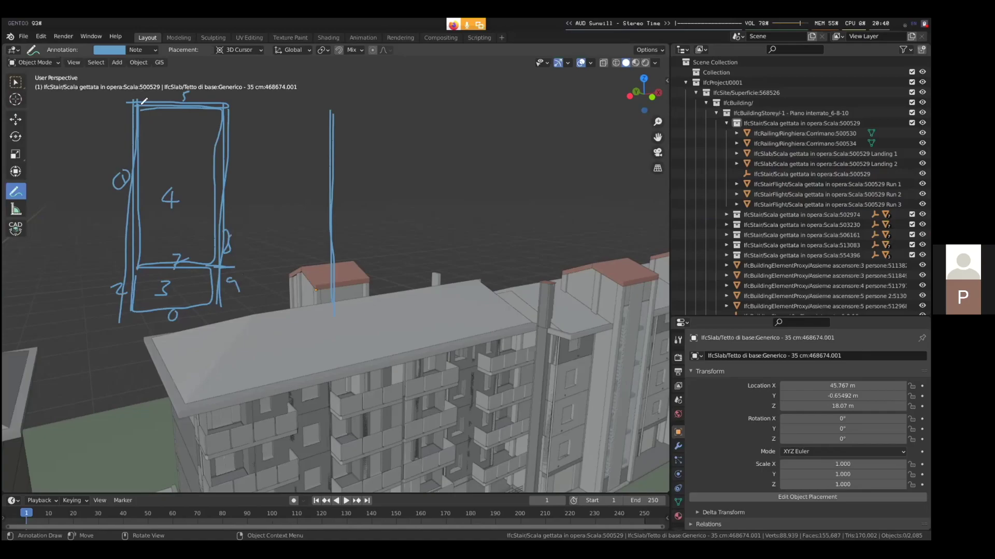
Step: Retrace the rectangle edges, then delete the Note annotation layer with all its strokes
mouse_move(138, 103)
left_mouse_down()
mouse_move(127, 327)
mouse_move(144, 311)
mouse_move(198, 315)
mouse_move(225, 277)
mouse_move(226, 82)
mouse_move(214, 98)
mouse_move(222, 106)
mouse_move(137, 104)
mouse_move(132, 311)
left_mouse_up()
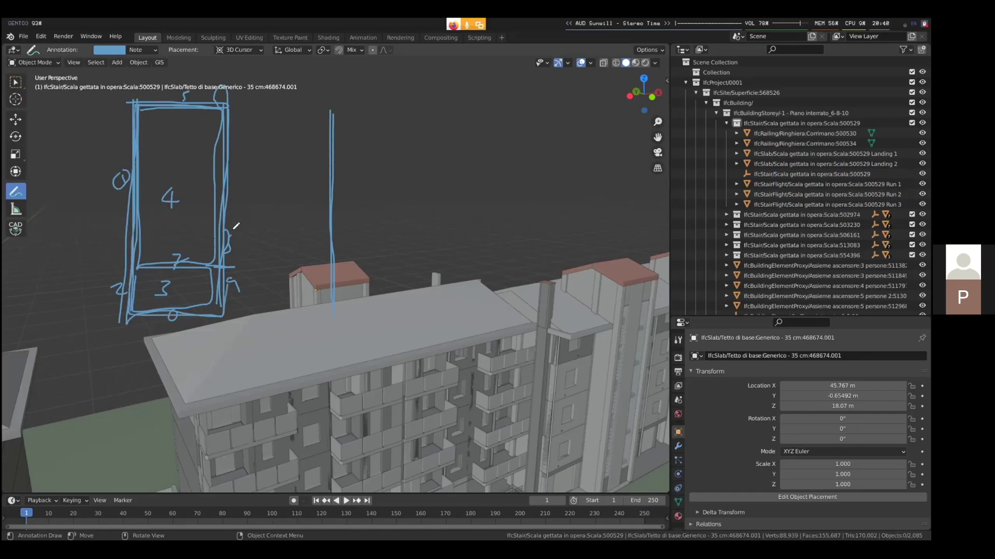
left_click_drag(227, 105, 237, 282)
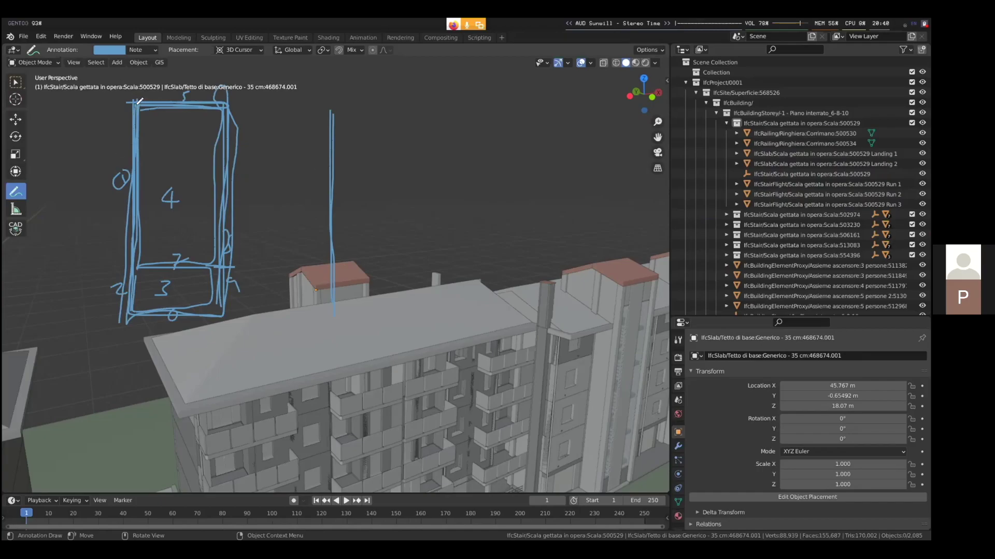
mouse_move(138, 104)
left_mouse_down()
mouse_move(134, 299)
mouse_move(168, 313)
mouse_move(233, 268)
mouse_move(243, 109)
mouse_move(149, 98)
left_mouse_up()
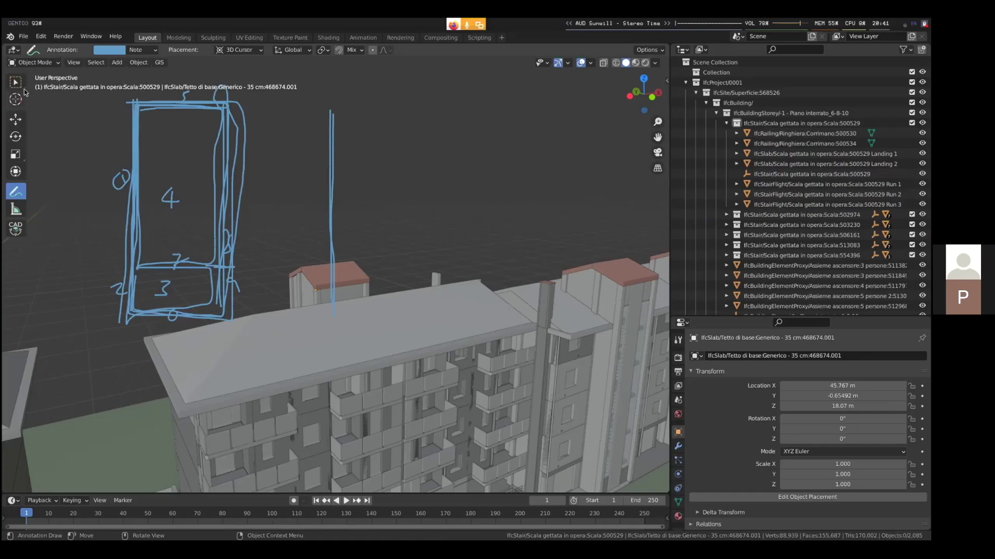
left_click(145, 50)
left_click(207, 94)
Step: Return to object selection, then zoom out and orbit until the whole building complex is visible
key("w")
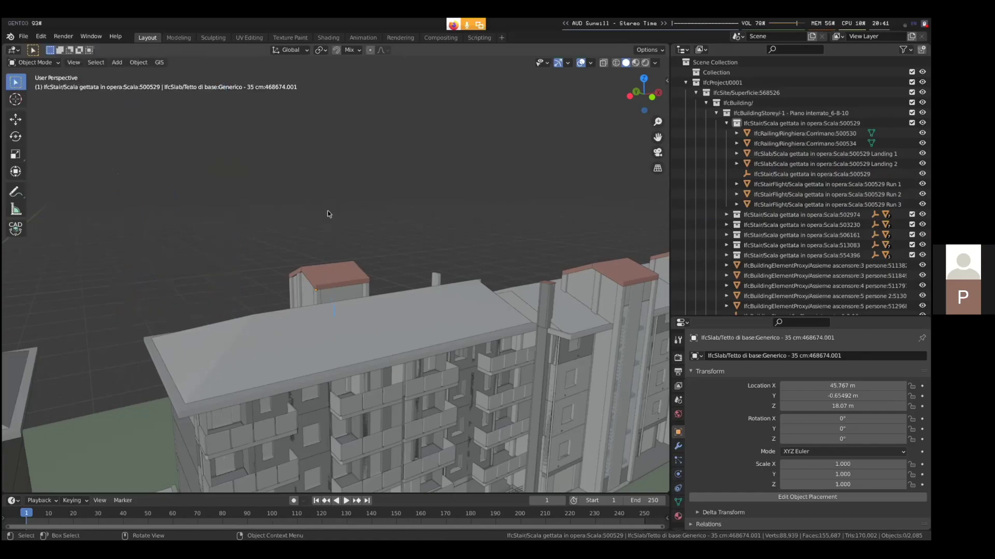
scroll(327, 211, "down", 3)
middle_click_drag(327, 210, 330, 278)
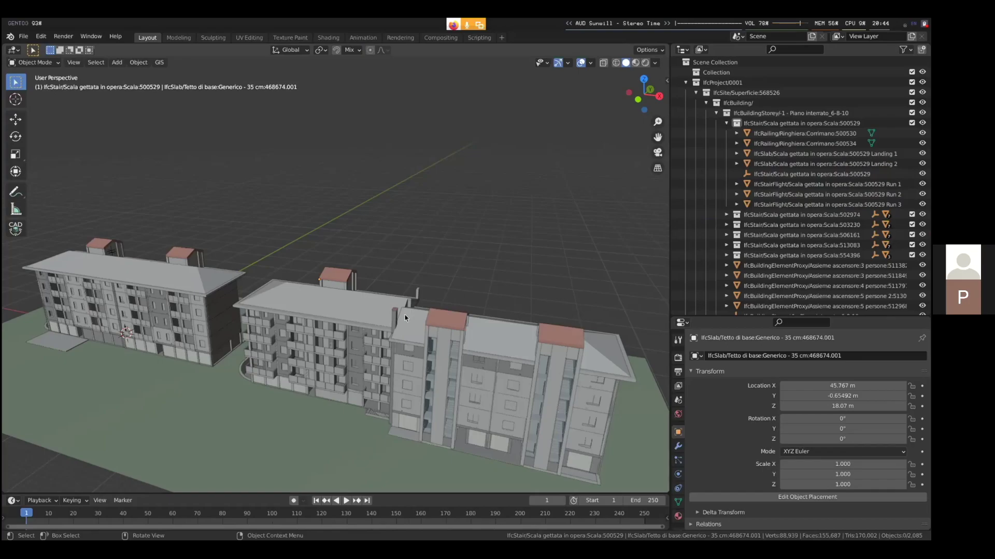
Step: Inspect the middle building's Latero Cementizio roof, deselect it, and pick IfcProject/0001 in the hierarchy
left_click(370, 314)
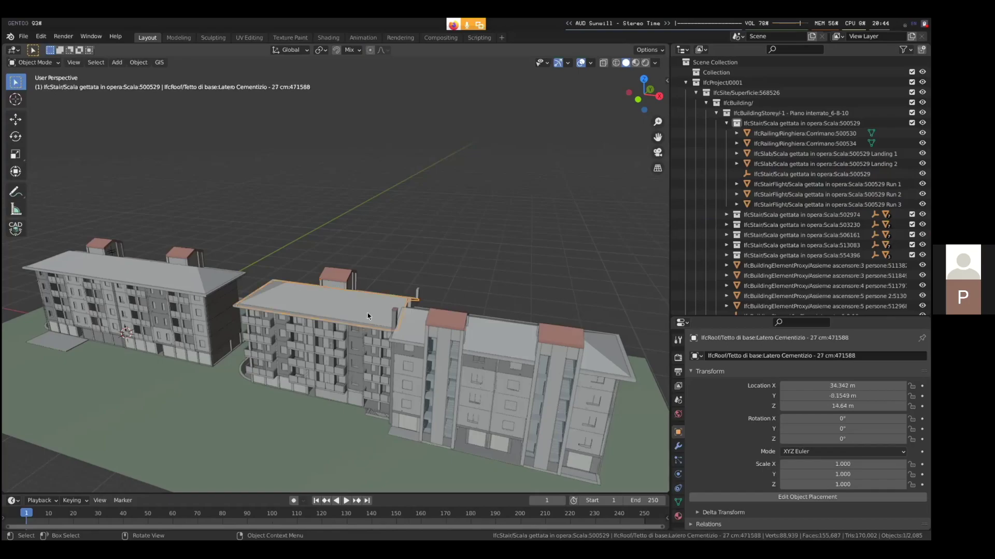
left_click(473, 336)
left_click(527, 289)
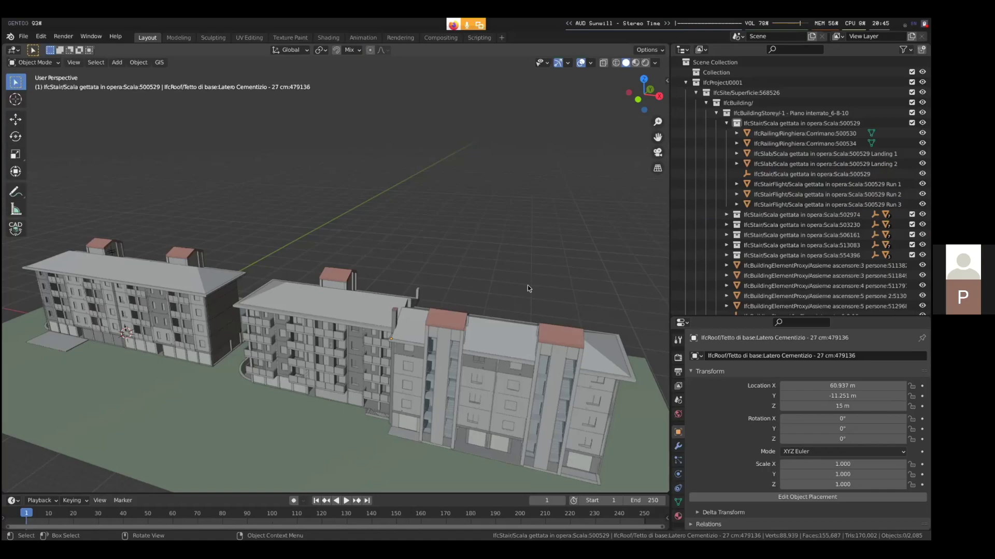
left_click(753, 85)
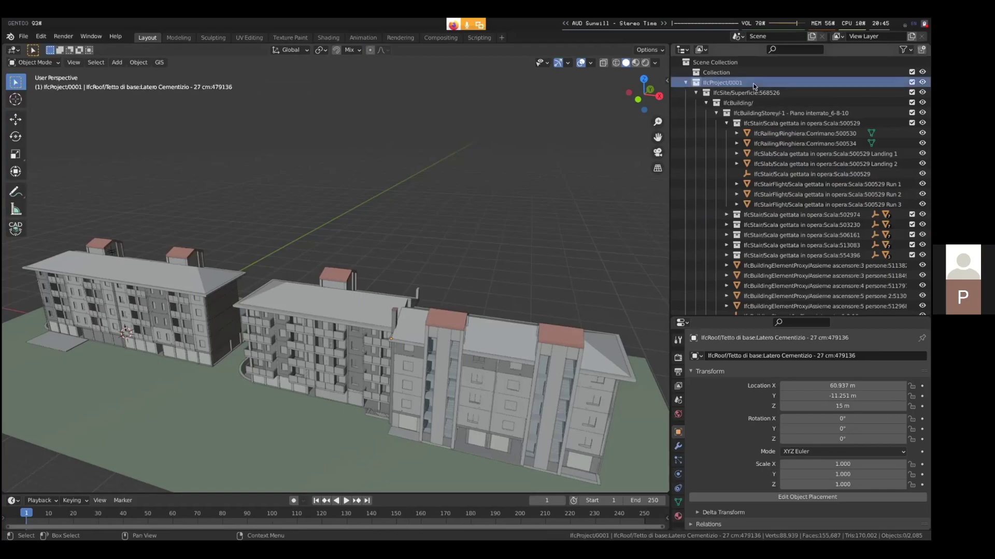
Step: Collapse the IfcBuilding branch in the hierarchy and orbit to a steeper top-down view
left_click(758, 103)
left_click(706, 104)
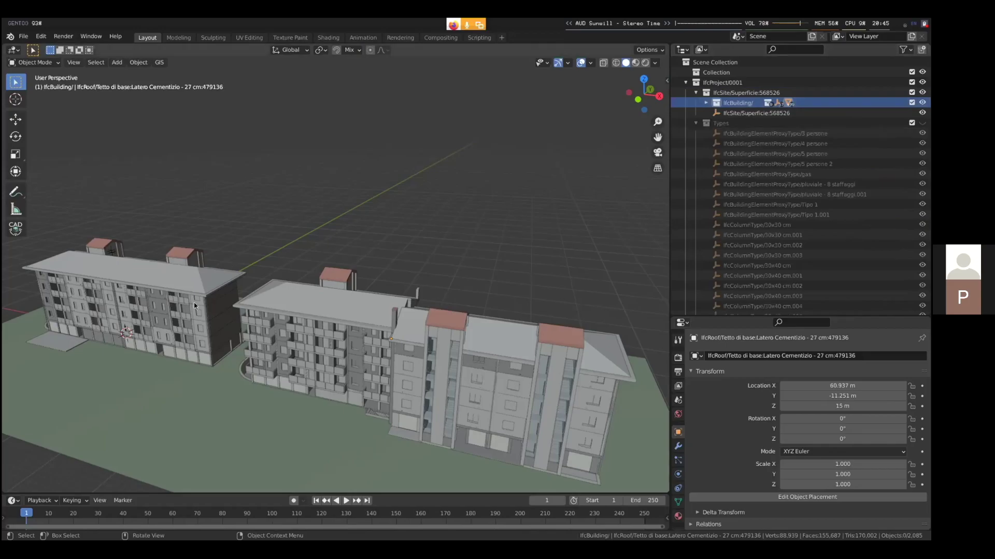
middle_click_drag(193, 303, 437, 247)
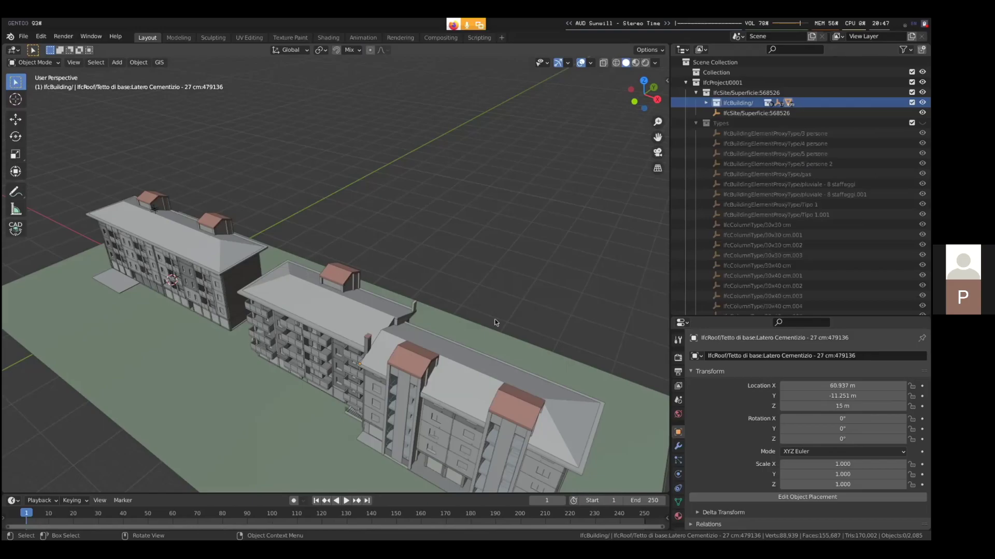
Step: Collapse Types and IfcOpeningElements and enlarge the Properties editor to show Pset_RoofCommon
left_click(696, 124)
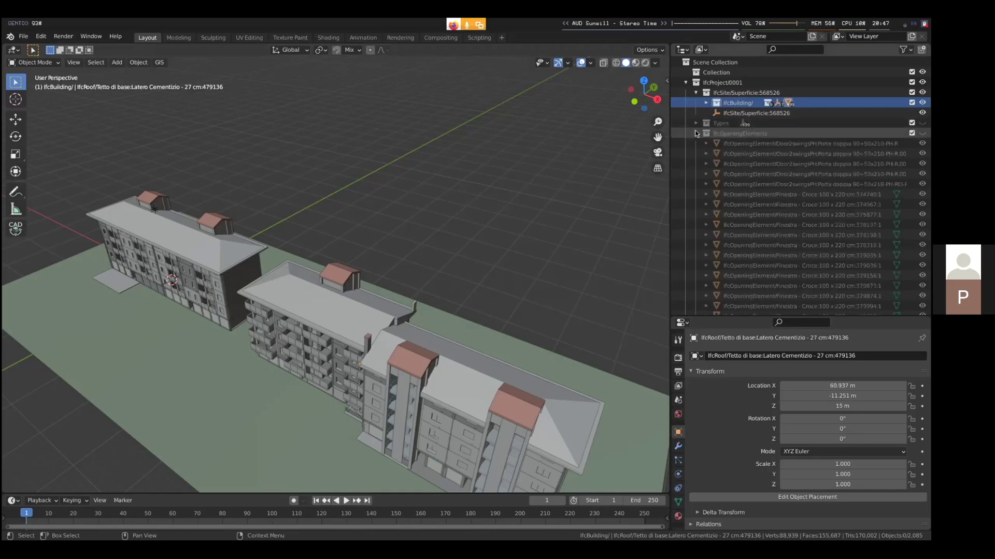
left_click(695, 134)
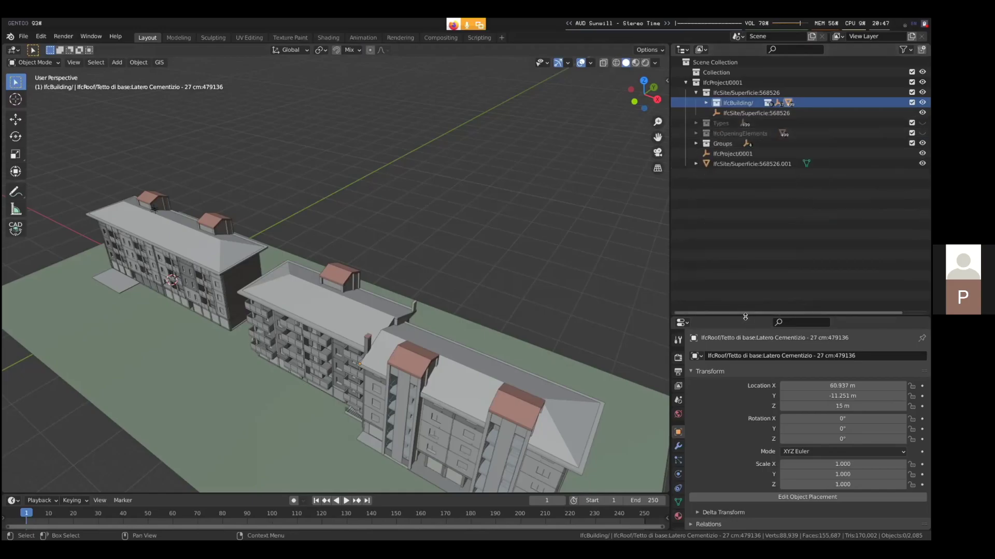
left_click_drag(746, 317, 766, 204)
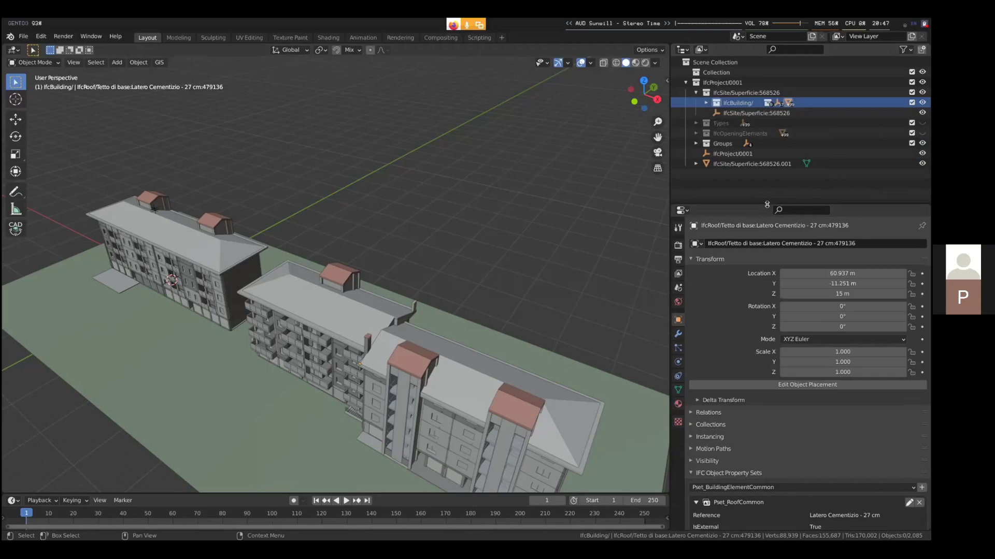
Step: Check the tower roof slab's IFC Class and Aggregation, then inspect the middle building's long roof
left_click(413, 365)
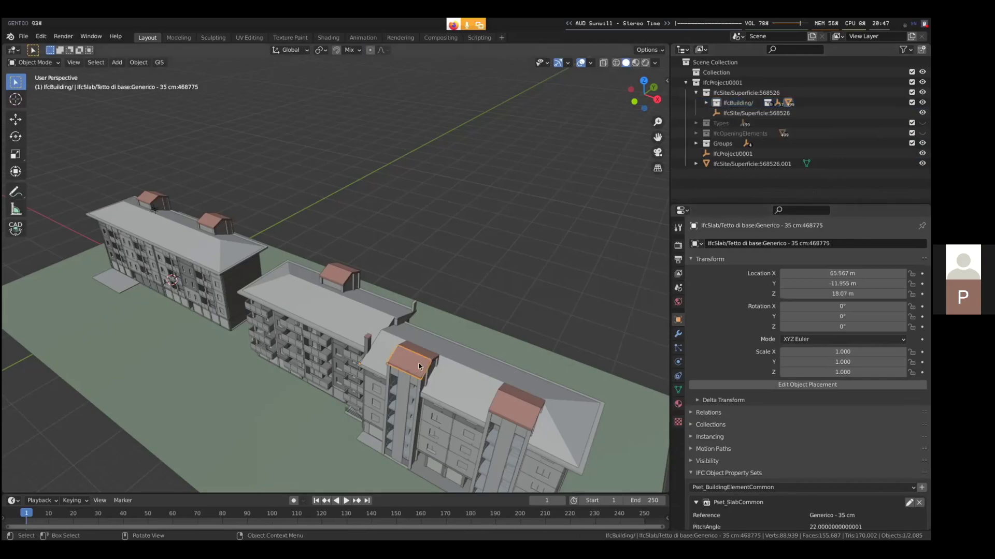
scroll(732, 422, "down", 10)
scroll(730, 430, "down", 7)
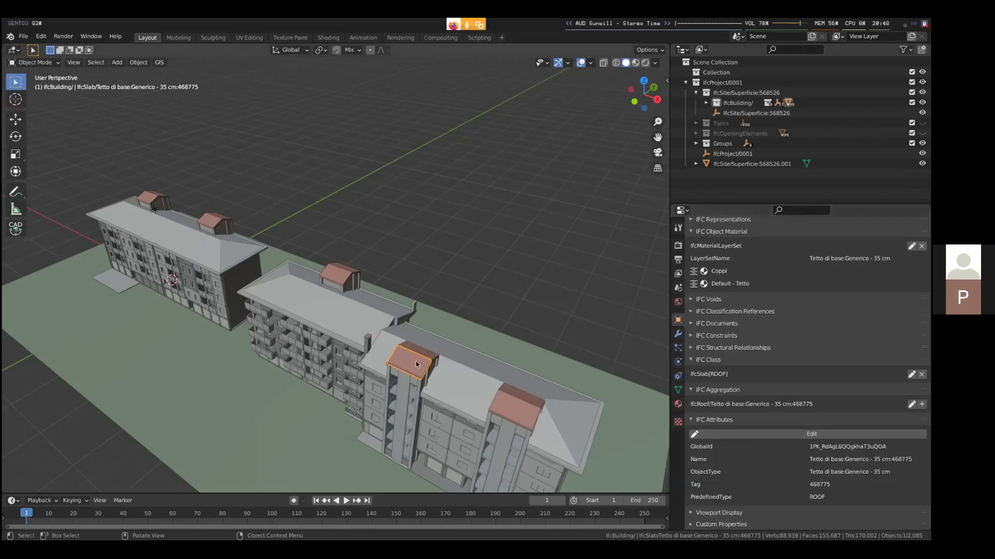
scroll(408, 355, "up", 3)
left_click(342, 333)
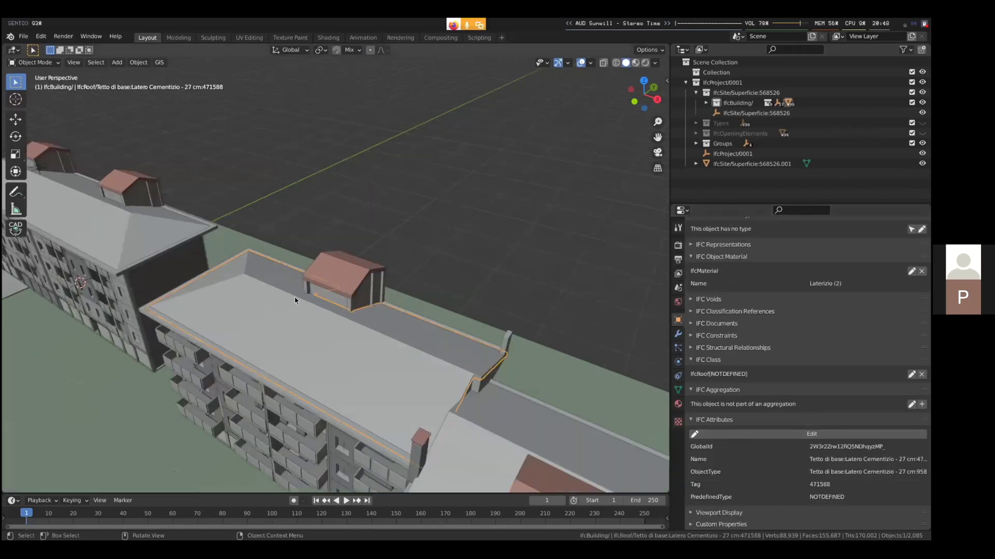
middle_click_drag(397, 392, 396, 394)
Step: Sketch an IfcRoof label arrowed to the long roof and a slab box with arrows to the dormer roof
left_click(15, 192)
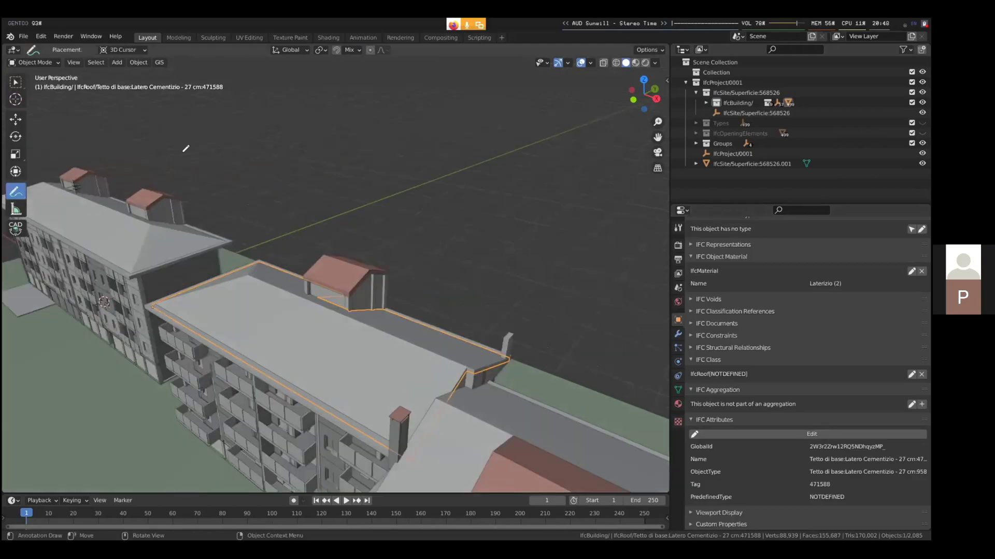
mouse_move(166, 115)
left_mouse_down()
mouse_move(163, 144)
mouse_move(237, 135)
mouse_move(217, 112)
mouse_move(166, 116)
mouse_move(186, 136)
mouse_move(225, 135)
mouse_move(227, 123)
mouse_move(227, 138)
mouse_move(236, 131)
mouse_move(209, 237)
mouse_move(216, 274)
left_mouse_up()
mouse_move(205, 271)
left_mouse_down()
mouse_move(225, 283)
mouse_move(234, 255)
left_mouse_up()
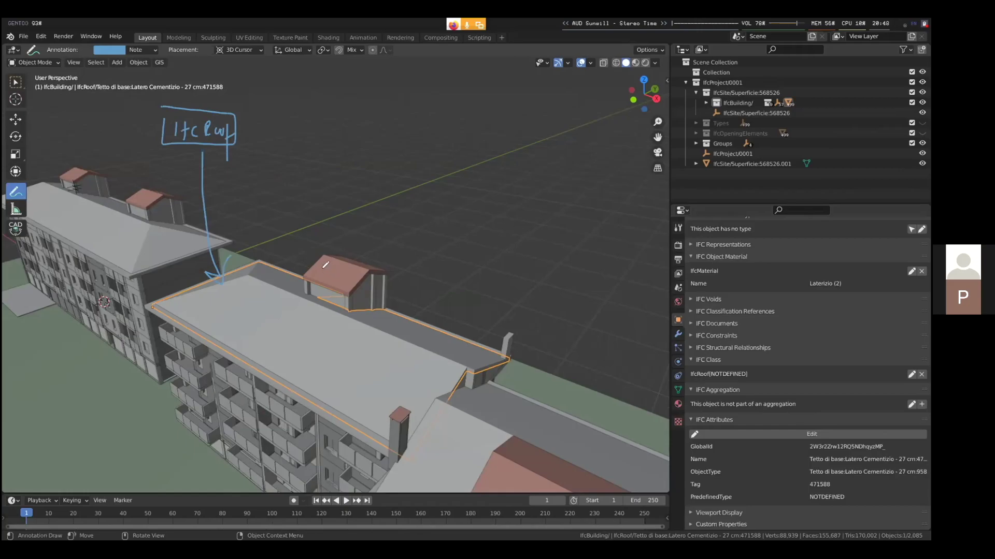
mouse_move(312, 263)
left_mouse_down()
mouse_move(329, 269)
mouse_move(335, 204)
left_mouse_up()
mouse_move(364, 257)
left_mouse_down()
mouse_move(371, 270)
mouse_move(435, 213)
left_mouse_up()
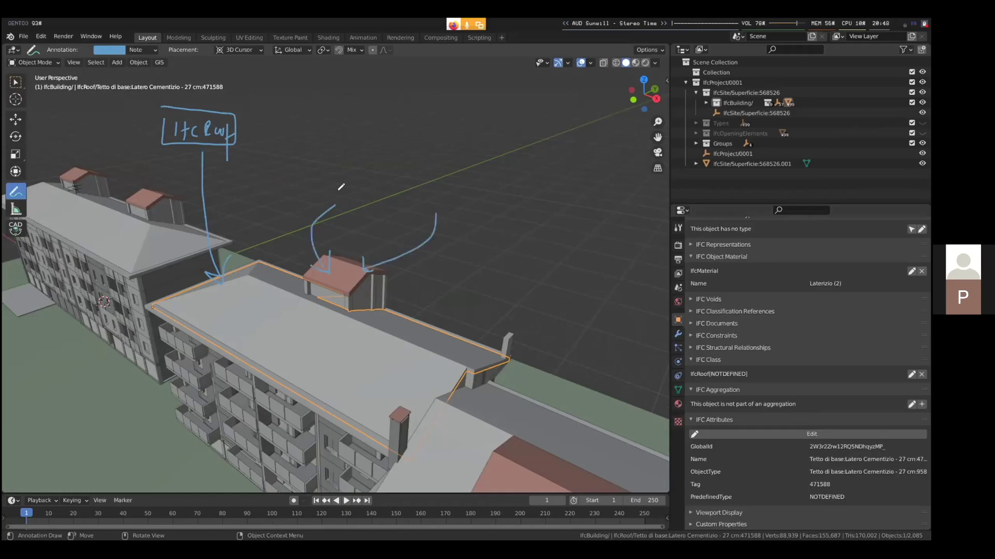
mouse_move(314, 197)
left_mouse_down()
mouse_move(357, 205)
mouse_move(363, 177)
mouse_move(348, 167)
mouse_move(315, 192)
mouse_move(321, 209)
mouse_move(349, 181)
mouse_move(350, 200)
mouse_move(388, 210)
mouse_move(418, 167)
mouse_move(395, 198)
mouse_move(443, 198)
left_mouse_up()
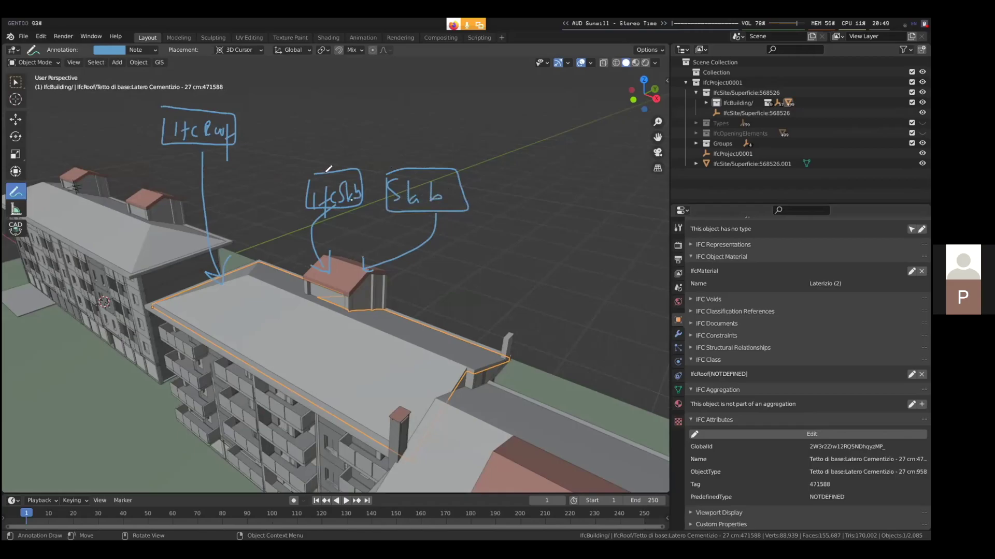
Step: Draw an IfcRoot parent box above, with arrows rising from the IfcSlab and Slab boxes
left_click_drag(333, 173, 344, 126)
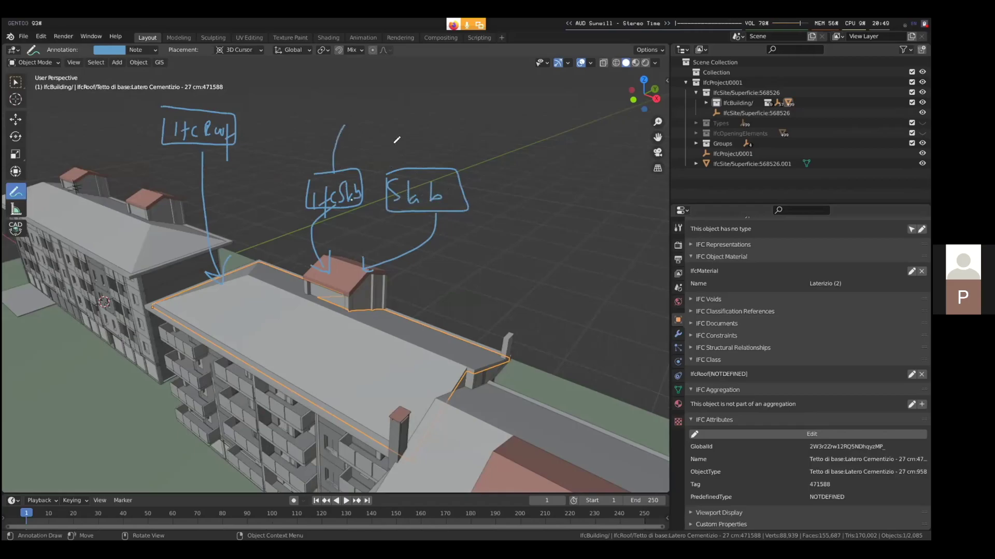
left_click_drag(408, 131, 423, 165)
left_click_drag(331, 134, 353, 137)
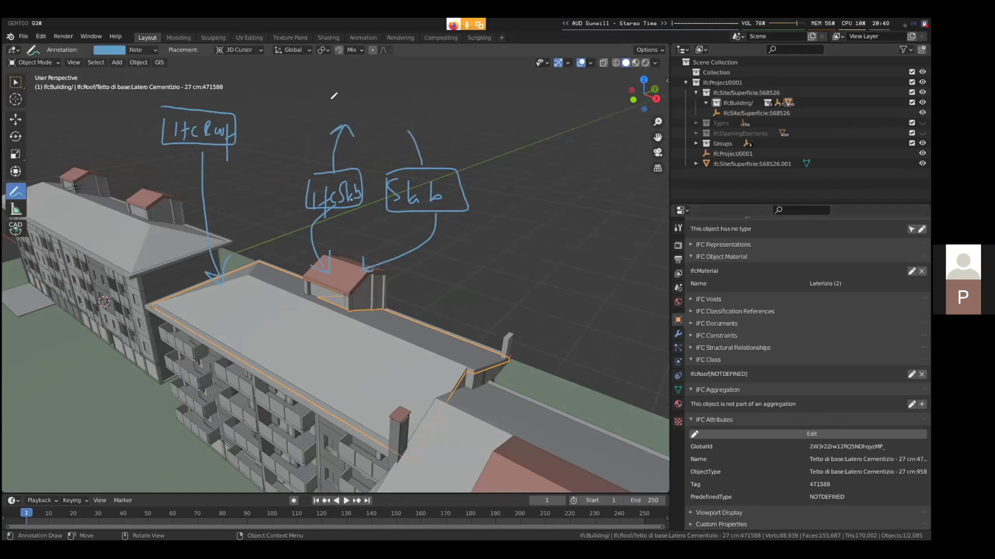
mouse_move(334, 95)
left_mouse_down()
mouse_move(325, 126)
mouse_move(409, 127)
mouse_move(427, 87)
mouse_move(315, 92)
mouse_move(340, 130)
mouse_move(348, 108)
left_mouse_up()
mouse_move(365, 101)
left_mouse_down()
mouse_move(380, 125)
mouse_move(394, 110)
left_mouse_up()
mouse_move(400, 96)
left_mouse_down()
mouse_move(399, 121)
mouse_move(423, 130)
left_mouse_up()
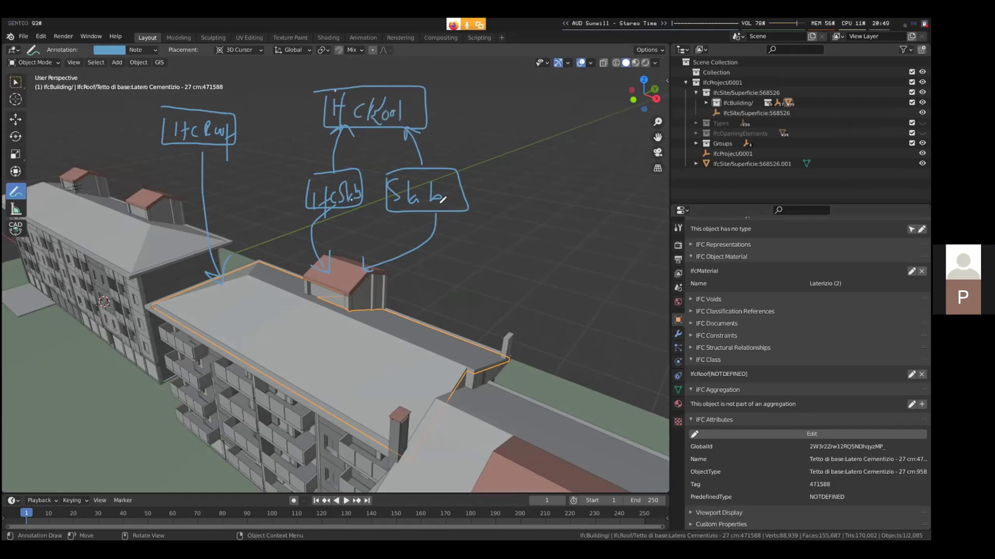
Step: Add arrows from the Slab box to handwritten 'attrs' and 'Psets' labels
left_click_drag(467, 196, 532, 193)
mouse_move(535, 182)
left_mouse_down()
mouse_move(537, 193)
mouse_move(550, 185)
left_mouse_up()
left_click_drag(562, 184, 558, 197)
left_click_drag(470, 207, 505, 237)
mouse_move(488, 232)
left_mouse_down()
mouse_move(502, 225)
mouse_move(519, 254)
mouse_move(520, 243)
mouse_move(532, 253)
left_mouse_up()
left_click_drag(541, 249, 559, 256)
mouse_move(551, 247)
left_mouse_down()
mouse_move(575, 238)
mouse_move(571, 259)
left_mouse_up()
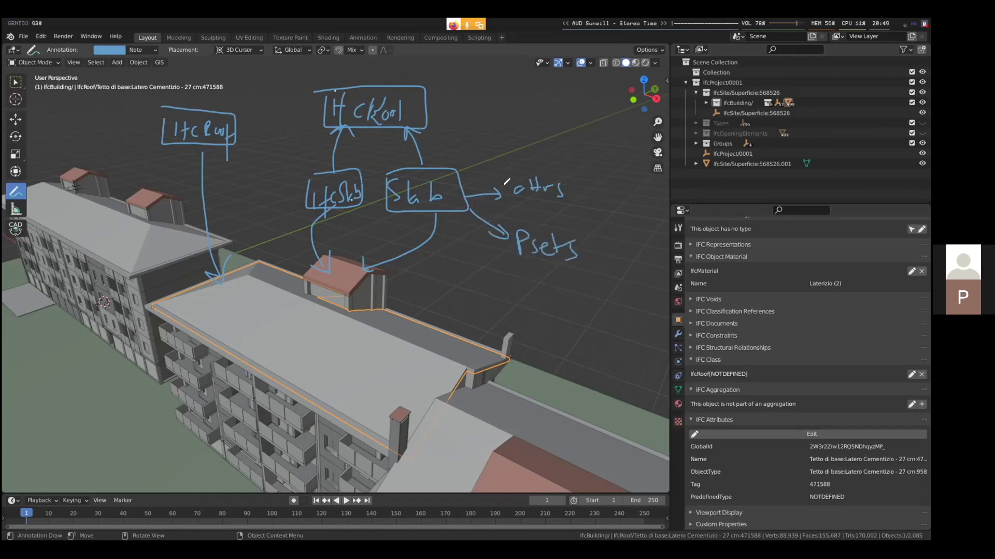
Step: Add two arrows from the IfcRoot box, labelled 'attrs' and a second note
mouse_move(428, 110)
left_mouse_down()
mouse_move(472, 106)
mouse_move(461, 120)
left_mouse_up()
mouse_move(490, 105)
left_mouse_down()
mouse_move(500, 117)
mouse_move(523, 103)
left_mouse_up()
left_click_drag(518, 93, 535, 123)
left_click_drag(425, 120, 466, 134)
left_click_drag(457, 118, 475, 145)
mouse_move(475, 127)
left_mouse_down()
mouse_move(486, 145)
mouse_move(509, 146)
left_mouse_up()
left_click_drag(521, 125, 529, 117)
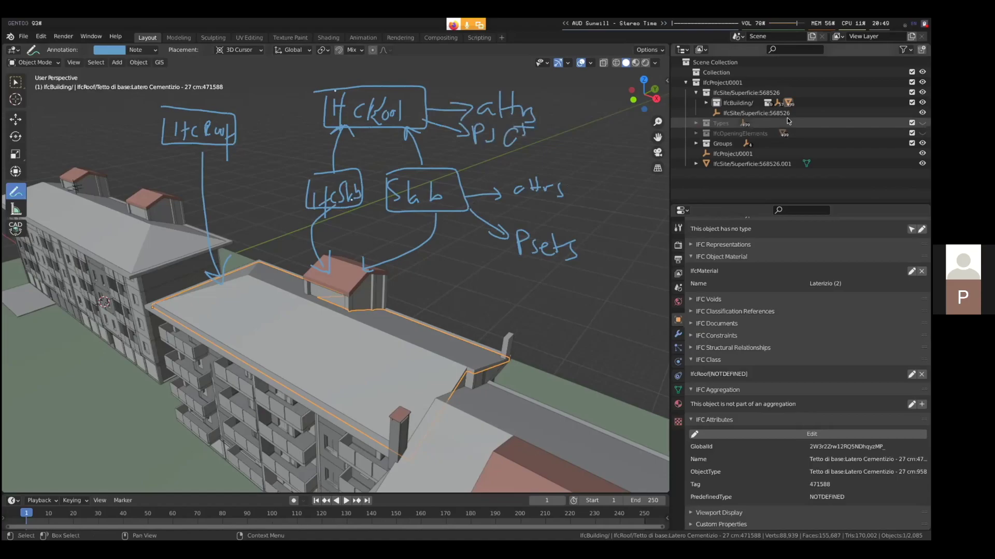
Step: Select the dormer slab, then show parent IfcRoof 468674's Pset_RoofCommon (TotalArea 25.958, ProjectedArea 24.068)
key("w")
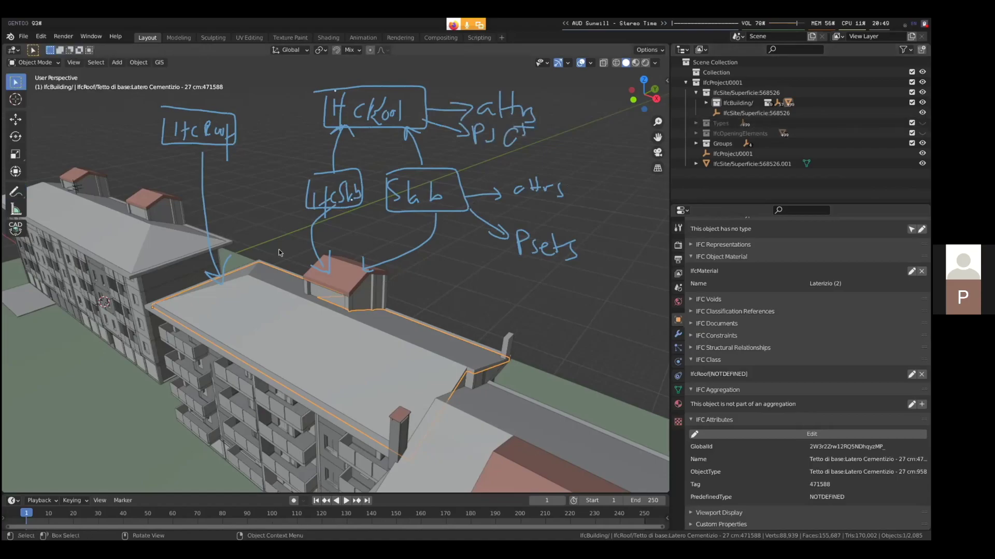
left_click(343, 279)
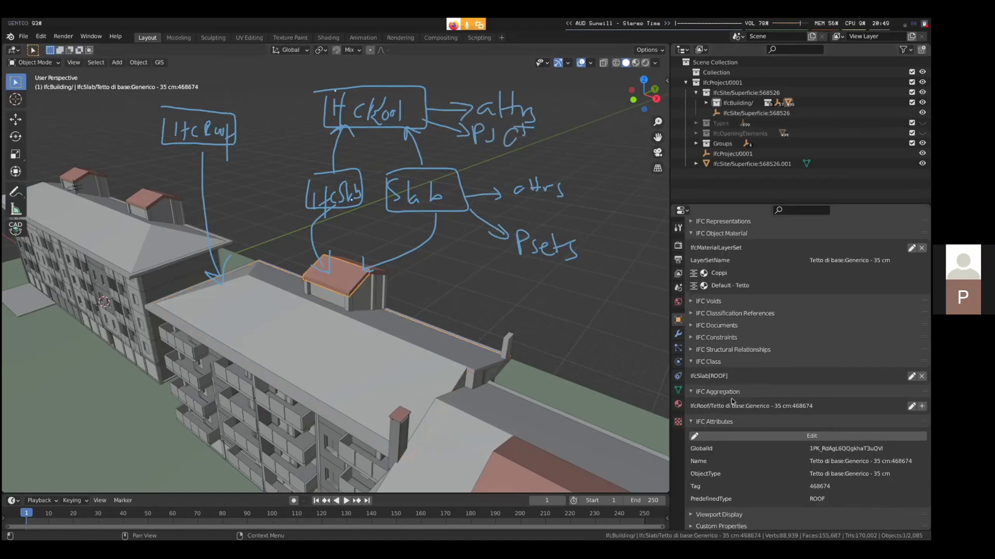
left_click(706, 103)
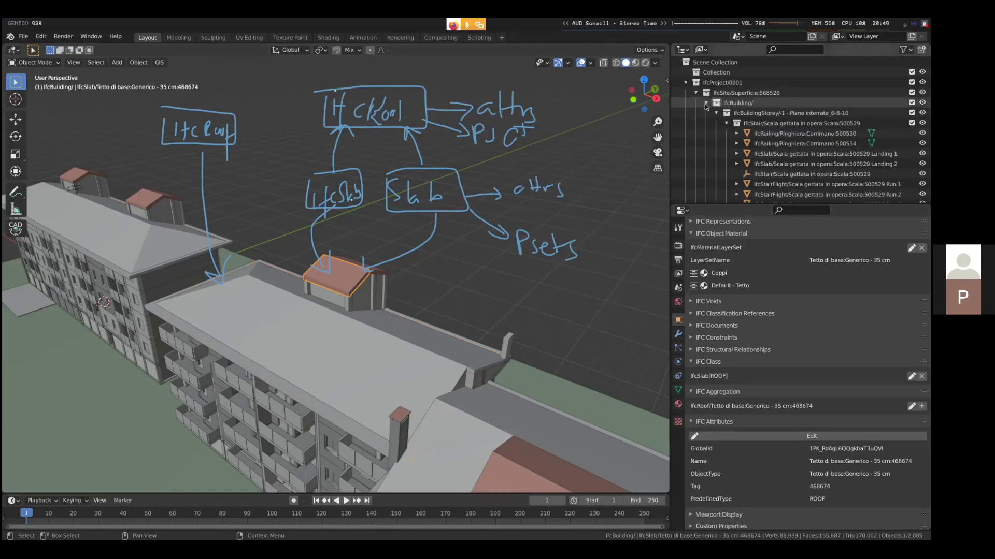
left_click(717, 113)
scroll(718, 150, "down", 3)
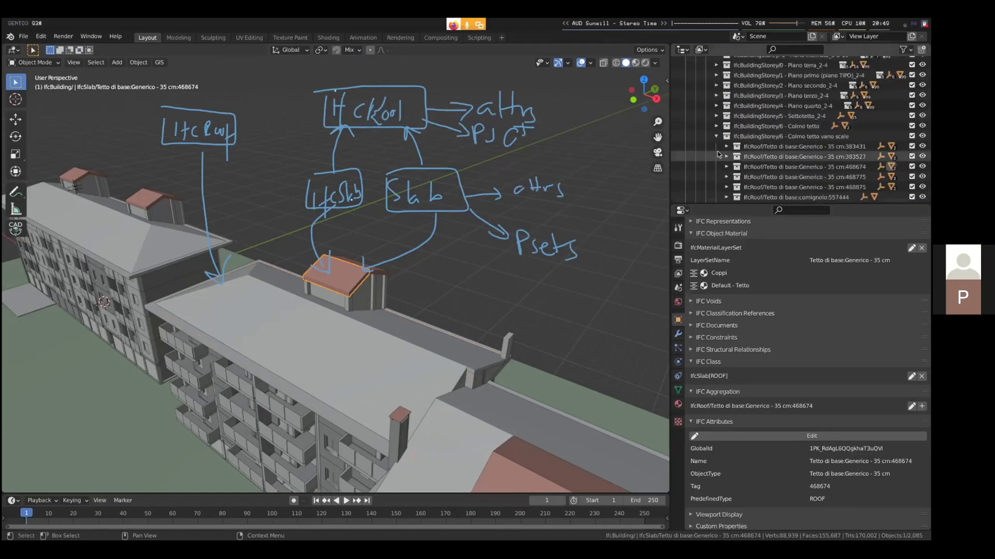
scroll(725, 146, "down", 4)
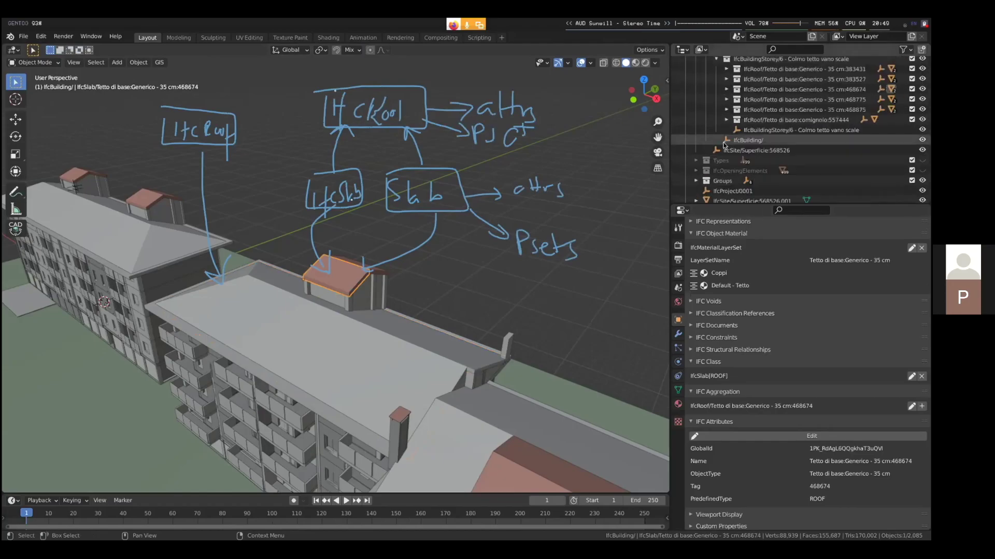
left_click(726, 89)
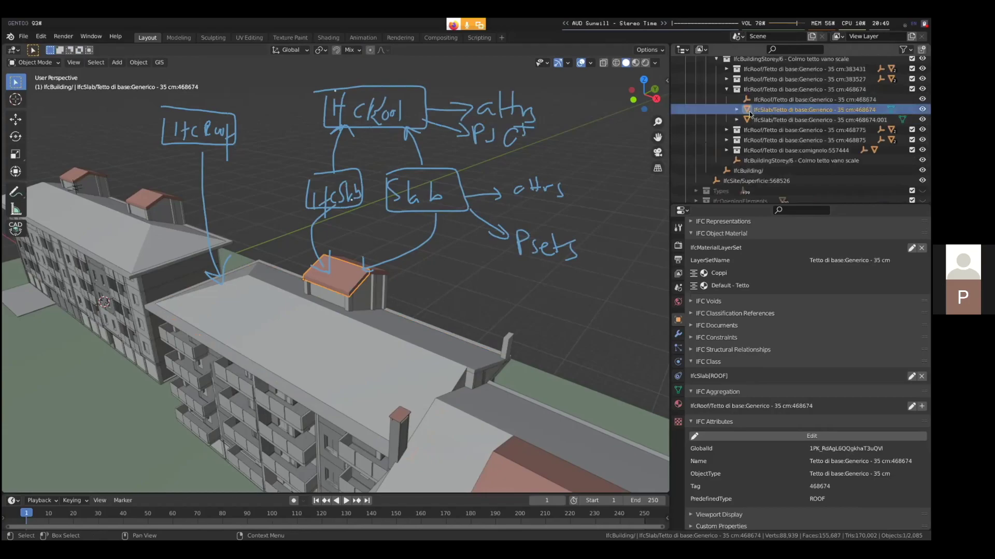
left_click(761, 101)
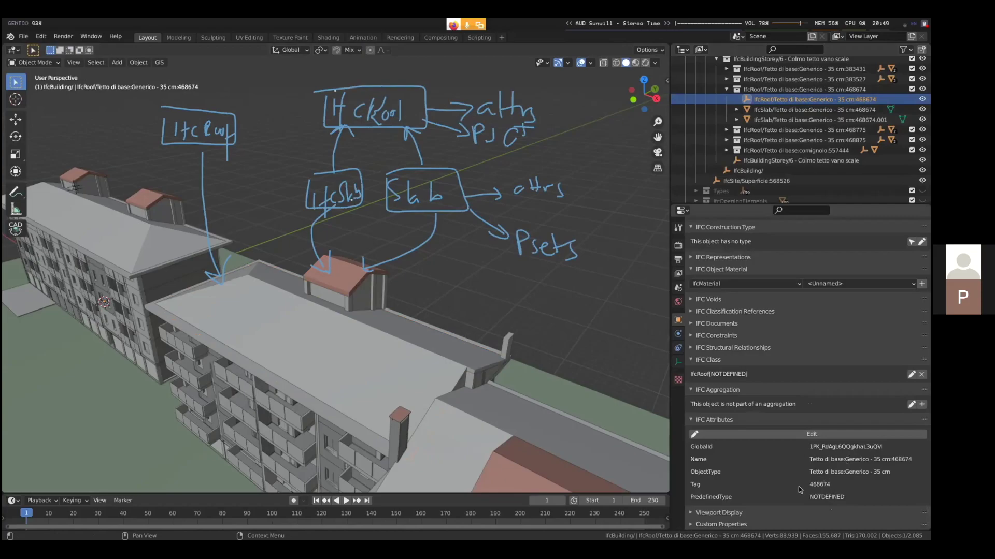
scroll(758, 409, "up", 10)
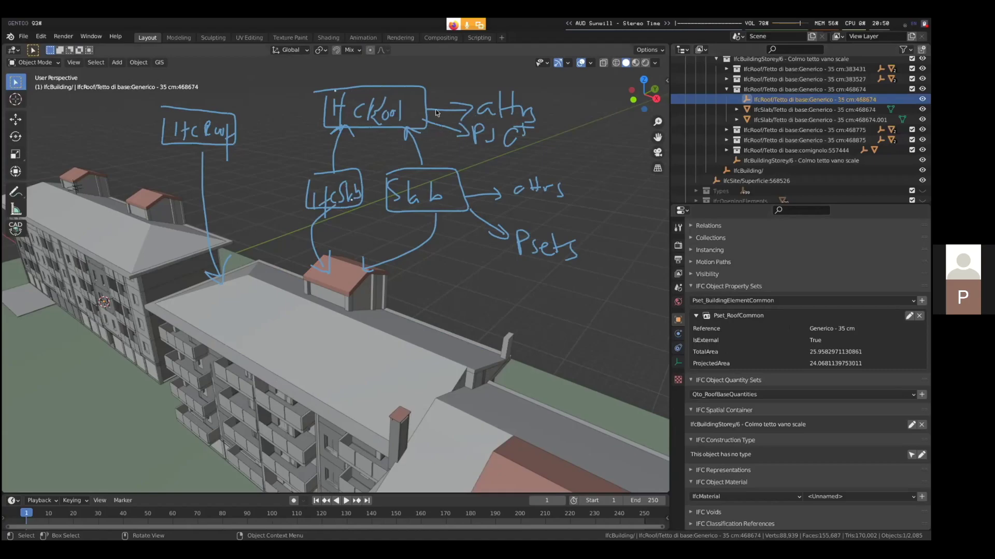
Step: Draw an arrow from the Slab box to a handwritten 'Representation → Geometry' note
left_click(15, 191)
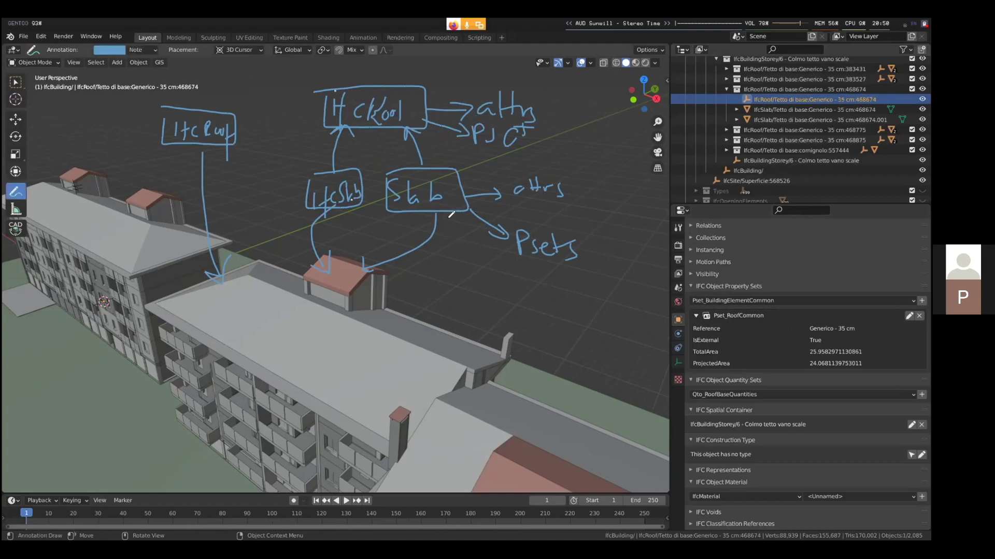
mouse_move(448, 216)
left_mouse_down()
mouse_move(463, 263)
mouse_move(482, 269)
mouse_move(500, 301)
mouse_move(522, 293)
mouse_move(523, 309)
mouse_move(518, 293)
mouse_move(552, 290)
mouse_move(616, 299)
mouse_move(509, 336)
left_mouse_up()
mouse_move(568, 331)
left_mouse_down()
mouse_move(567, 346)
mouse_move(627, 339)
mouse_move(638, 357)
left_mouse_up()
Step: Write and cross out a note above attrs, then retrace the IfcSlab, Slab and IfcRoof boxes
mouse_move(431, 79)
left_mouse_down()
mouse_move(446, 99)
mouse_move(438, 100)
mouse_move(503, 81)
left_mouse_up()
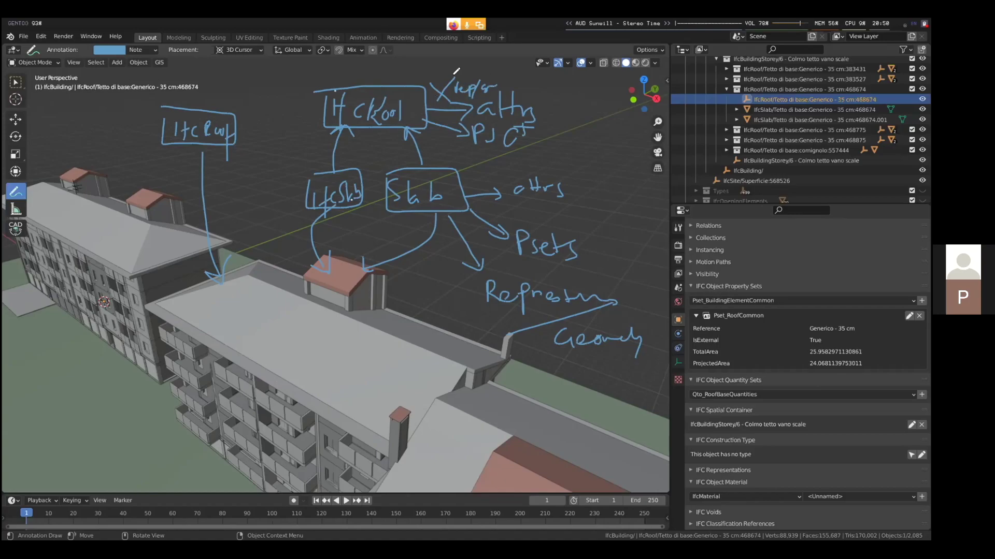
left_click_drag(431, 79, 450, 103)
mouse_move(315, 173)
left_mouse_down()
mouse_move(307, 204)
mouse_move(363, 205)
mouse_move(364, 172)
mouse_move(312, 176)
left_mouse_up()
mouse_move(387, 173)
left_mouse_down()
mouse_move(387, 204)
mouse_move(454, 205)
mouse_move(457, 173)
mouse_move(382, 175)
left_mouse_up()
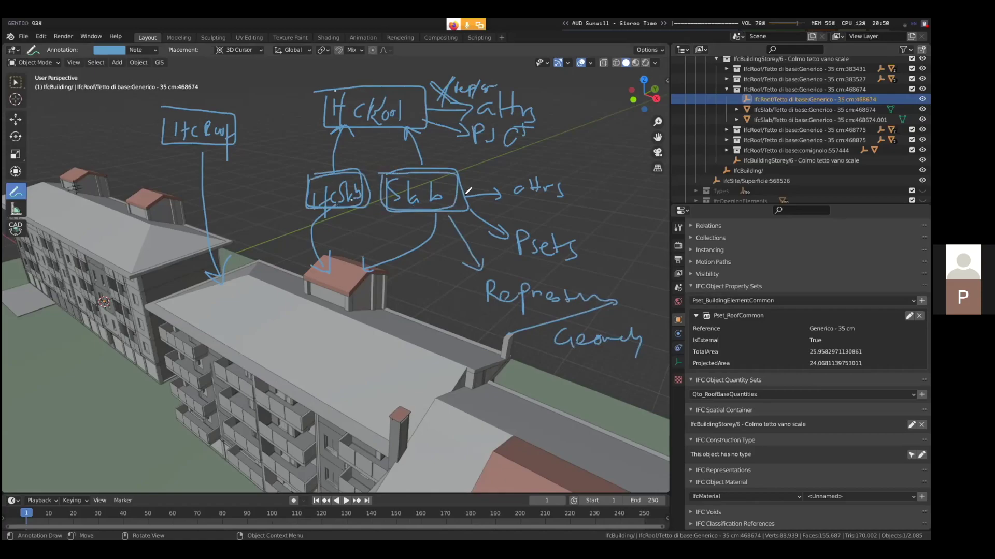
mouse_move(325, 97)
left_mouse_down()
mouse_move(324, 129)
mouse_move(423, 124)
mouse_move(416, 84)
mouse_move(323, 91)
left_mouse_up()
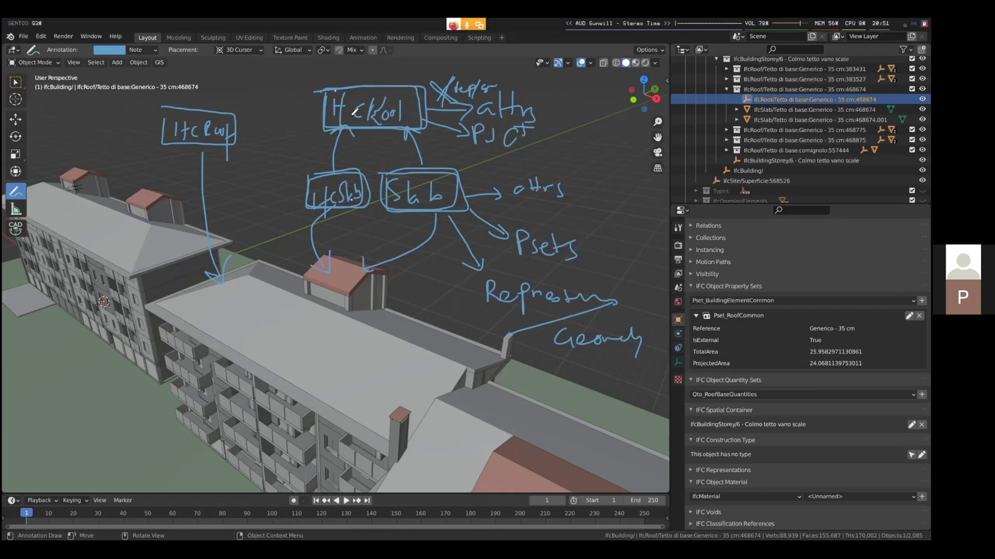
Step: Check the WeeChat IRC channel, return to Blender, and enlarge the hierarchy to list every storey
key("super+2")
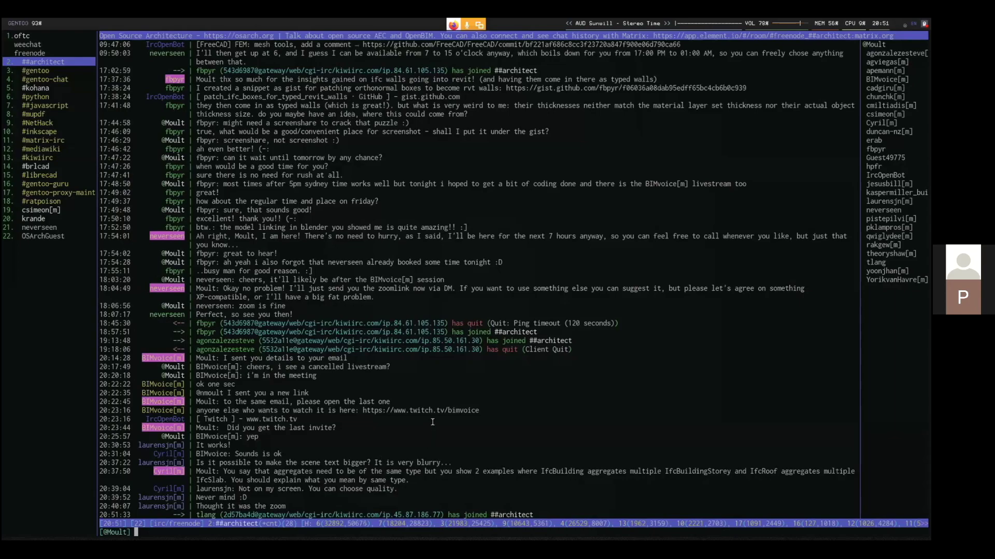
key("super+1")
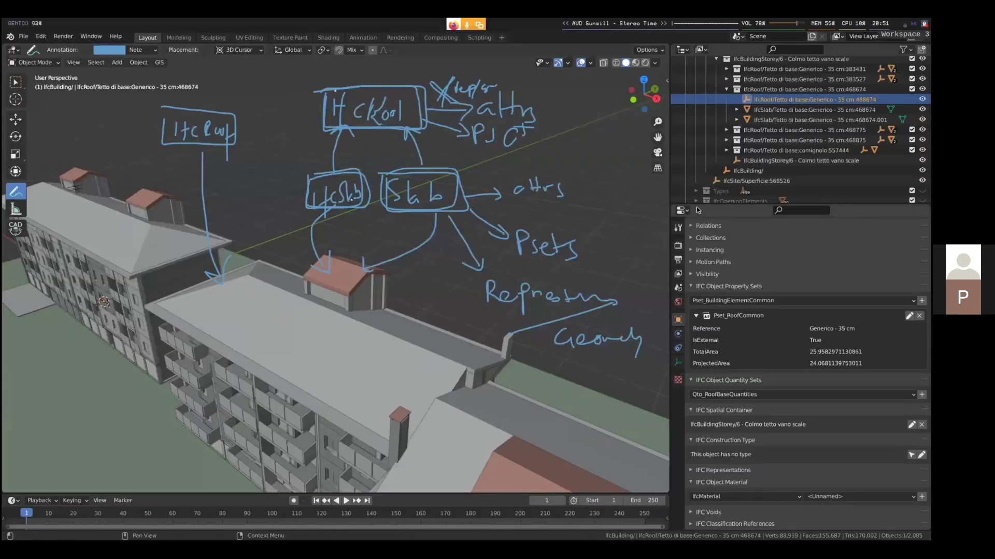
scroll(799, 145, "up", 3)
scroll(799, 145, "down", 1)
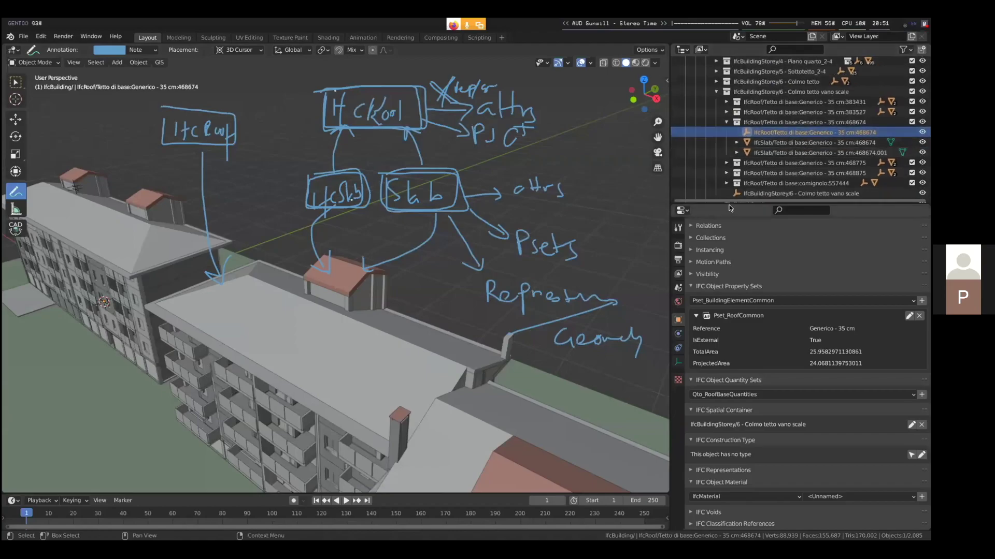
left_click_drag(729, 204, 747, 295)
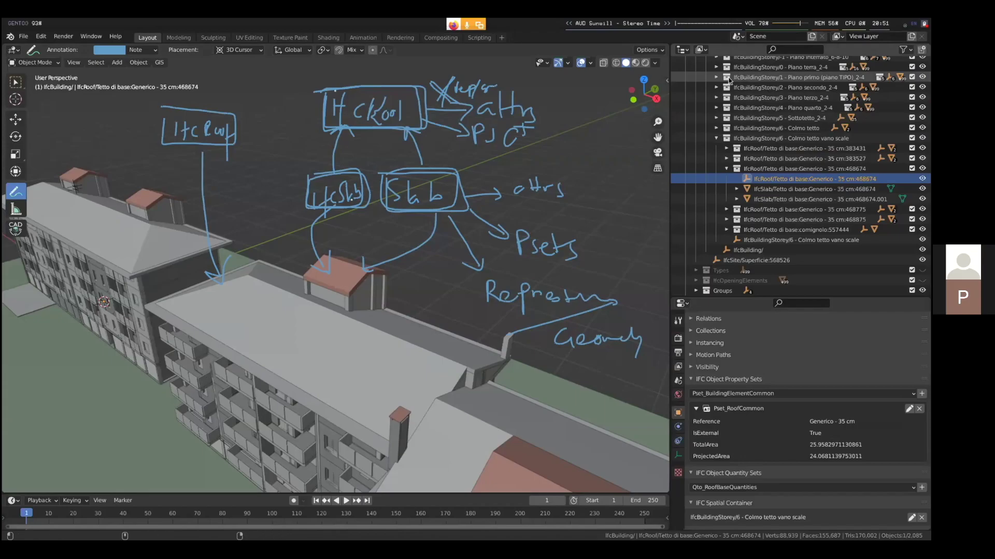
Step: Collapse the Colmo tetto vano scale storey and handwrite 'IfcSpatial Element' with a note at lower left
key("super+1")
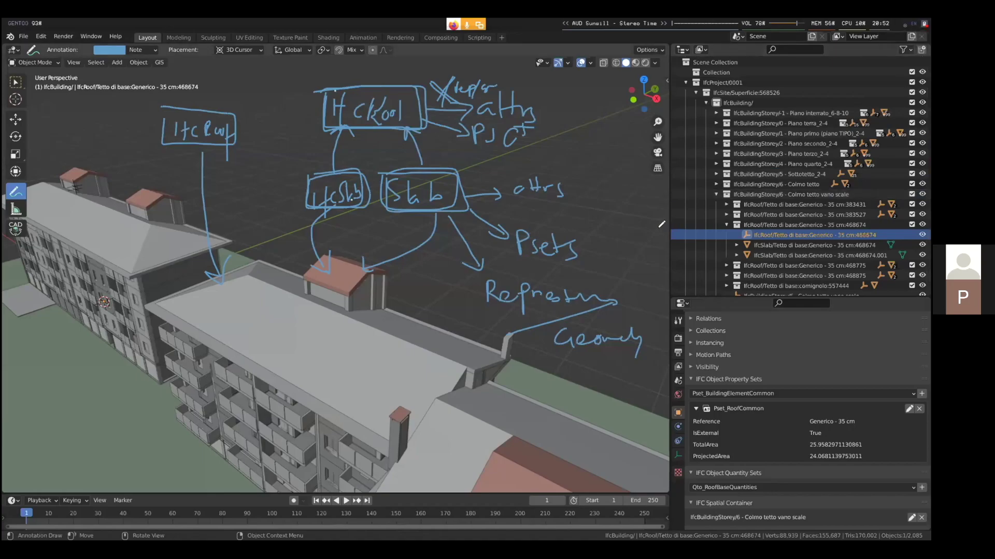
left_click(717, 194)
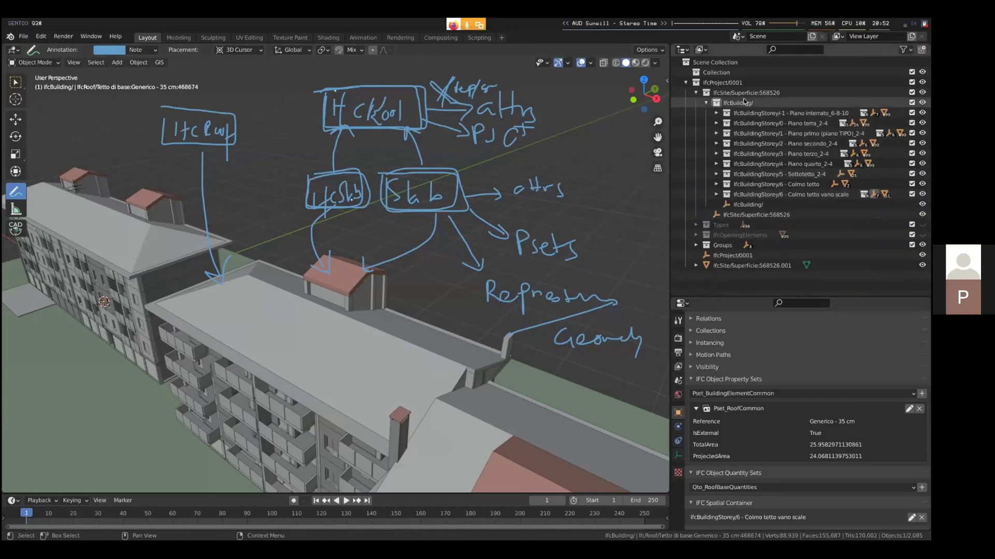
left_click_drag(43, 360, 41, 397)
mouse_move(56, 369)
left_mouse_down()
mouse_move(45, 413)
mouse_move(56, 383)
mouse_move(93, 420)
mouse_move(107, 400)
mouse_move(116, 403)
left_mouse_up()
mouse_move(117, 379)
left_mouse_down()
mouse_move(104, 397)
mouse_move(125, 389)
left_mouse_up()
mouse_move(123, 394)
left_mouse_down()
mouse_move(125, 405)
mouse_move(148, 409)
left_mouse_up()
mouse_move(174, 378)
left_mouse_down()
mouse_move(167, 407)
mouse_move(179, 374)
left_mouse_up()
left_click_drag(187, 386, 250, 399)
mouse_move(259, 396)
left_mouse_down()
mouse_move(270, 385)
mouse_move(285, 390)
left_mouse_up()
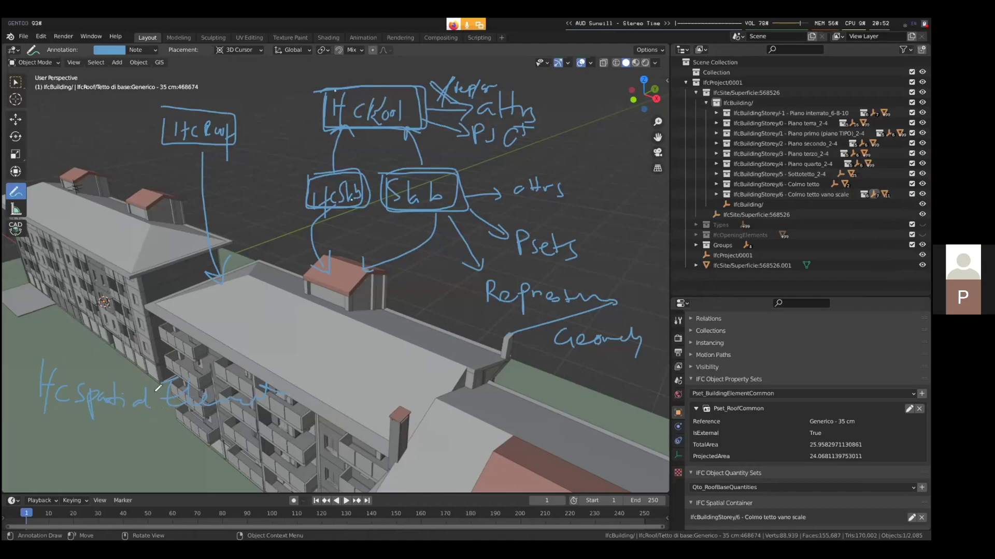
mouse_move(152, 377)
left_mouse_down()
mouse_move(140, 354)
mouse_move(127, 376)
mouse_move(143, 349)
mouse_move(172, 350)
mouse_move(184, 364)
mouse_move(191, 352)
mouse_move(212, 362)
mouse_move(249, 338)
left_mouse_up()
Step: Extend the handwritten note above IfcSpatialElement and browse the scene's IFC settings
left_click(252, 358)
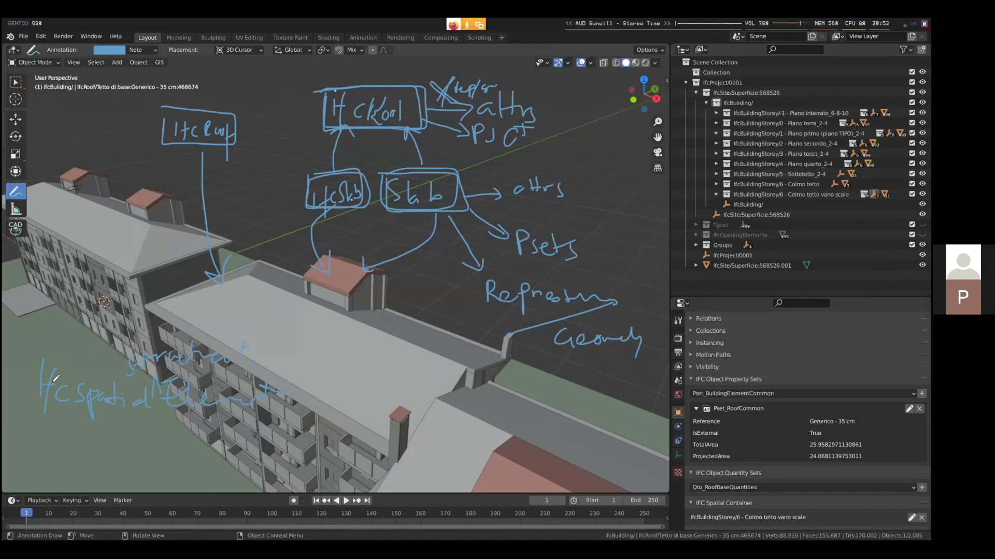
left_click(677, 380)
scroll(819, 397, "up", 4)
scroll(815, 397, "down", 10)
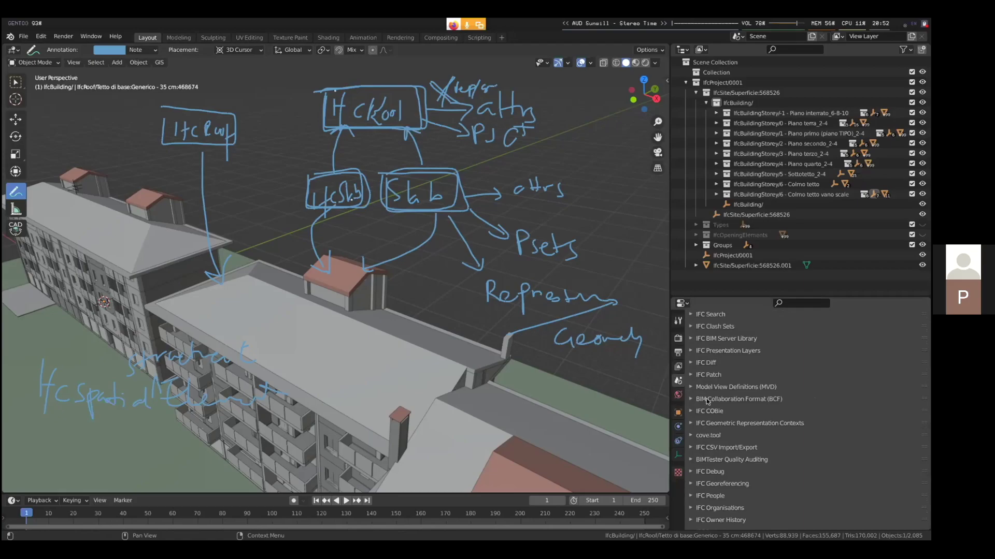
left_click(678, 412)
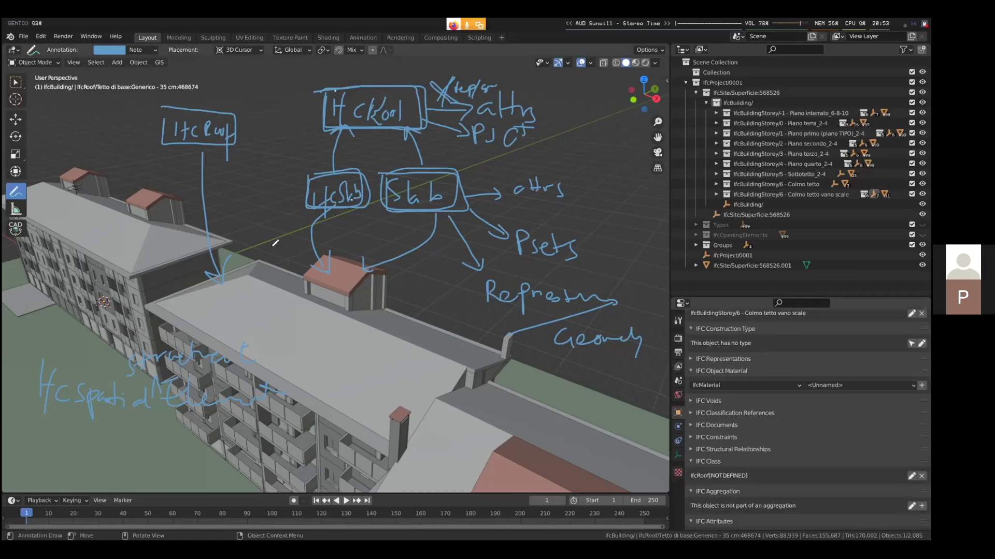
Step: Switch to Select Box and select the long flat Latero Cementizio - 27 cm roof
key("w")
left_click(415, 336)
scroll(829, 415, "up", 5)
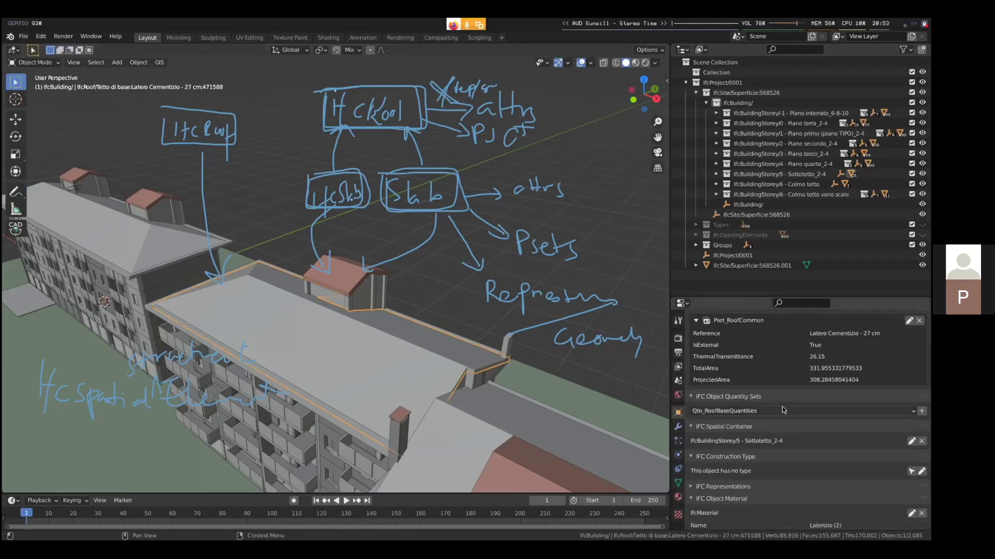
scroll(906, 435, "down", 10)
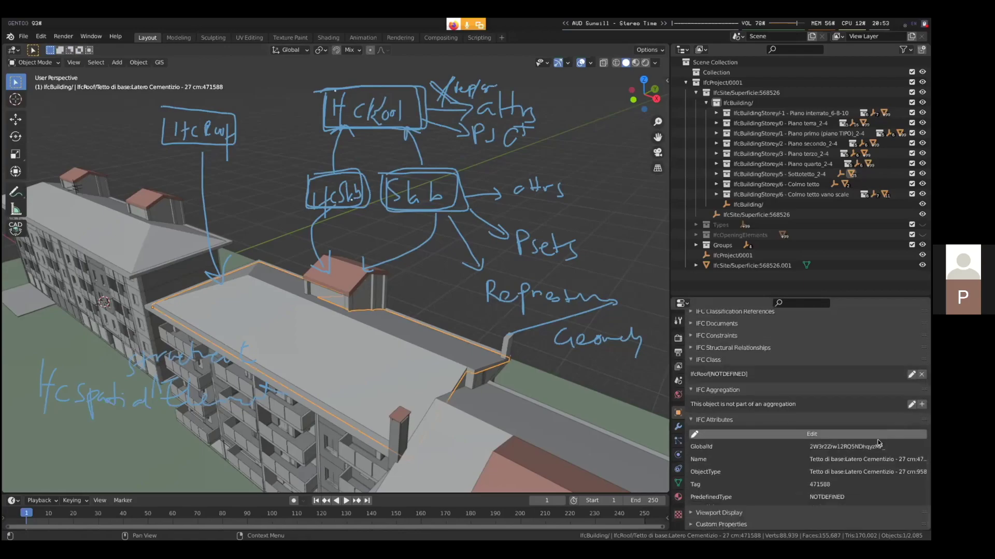
Step: Begin reassigning the roof's IFC class, trying IfcSpatialElement with class IfcBuilding
left_click(911, 374)
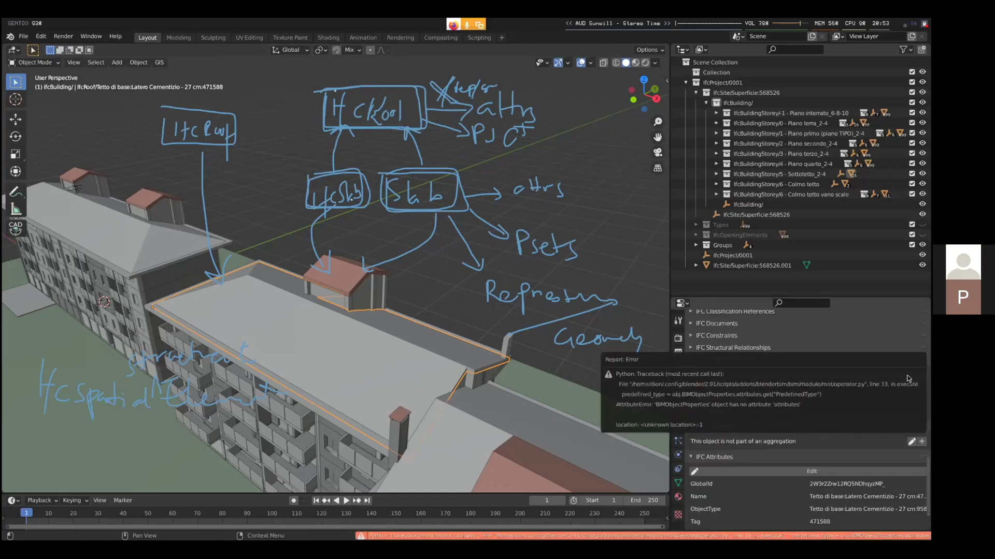
left_click(787, 387)
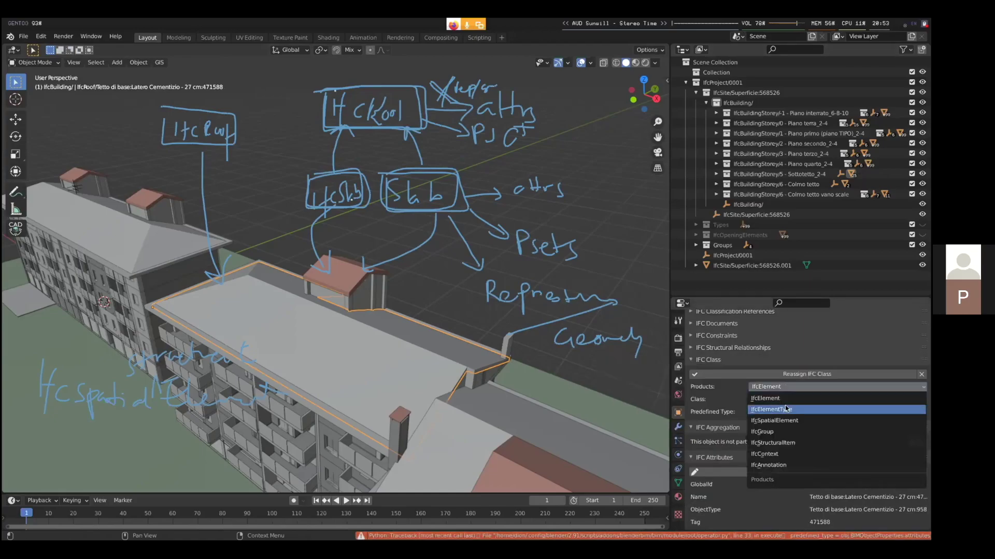
left_click(795, 420)
left_click(793, 400)
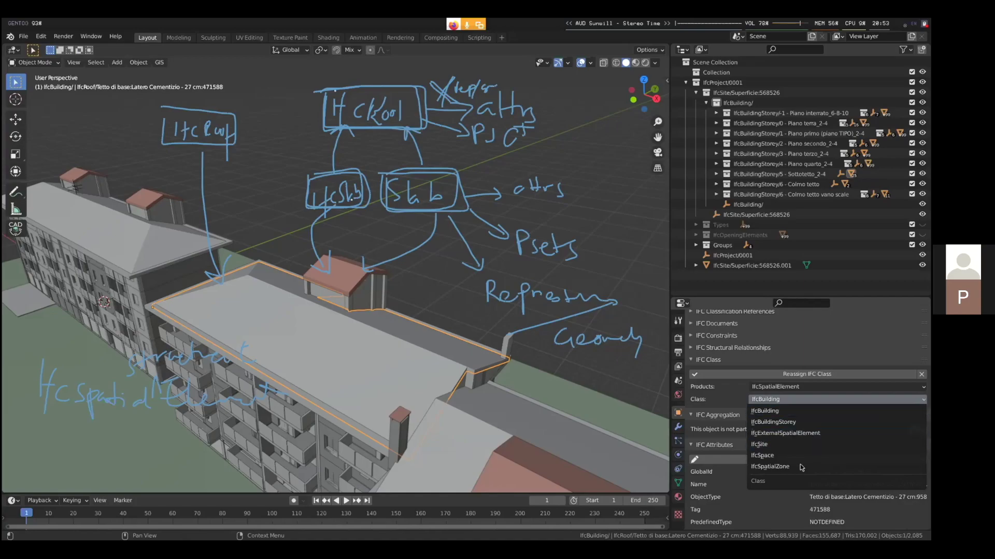
left_click(782, 410)
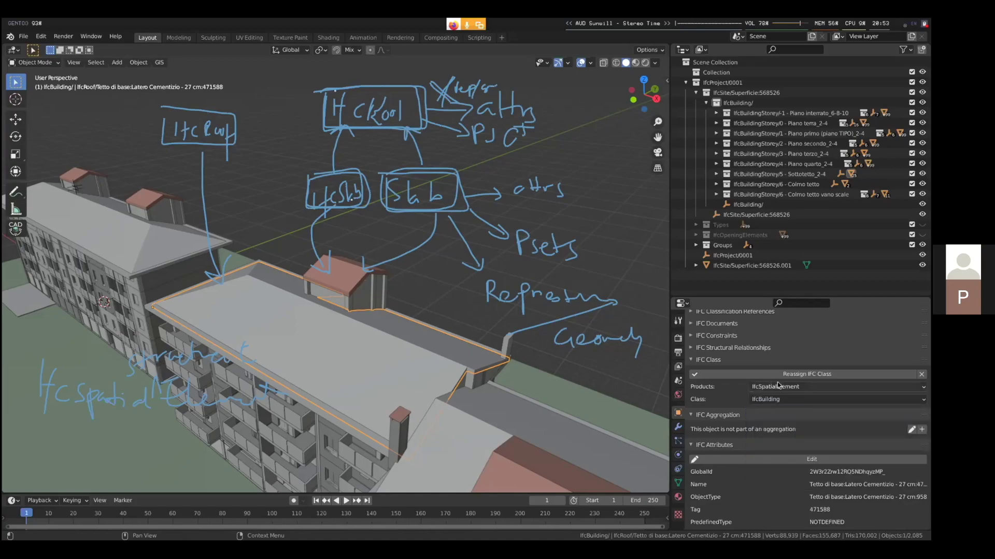
Step: Change the reassignment to IfcElement, class IfcActuator, predefined type ELECTRICACTUATOR
left_click(784, 398)
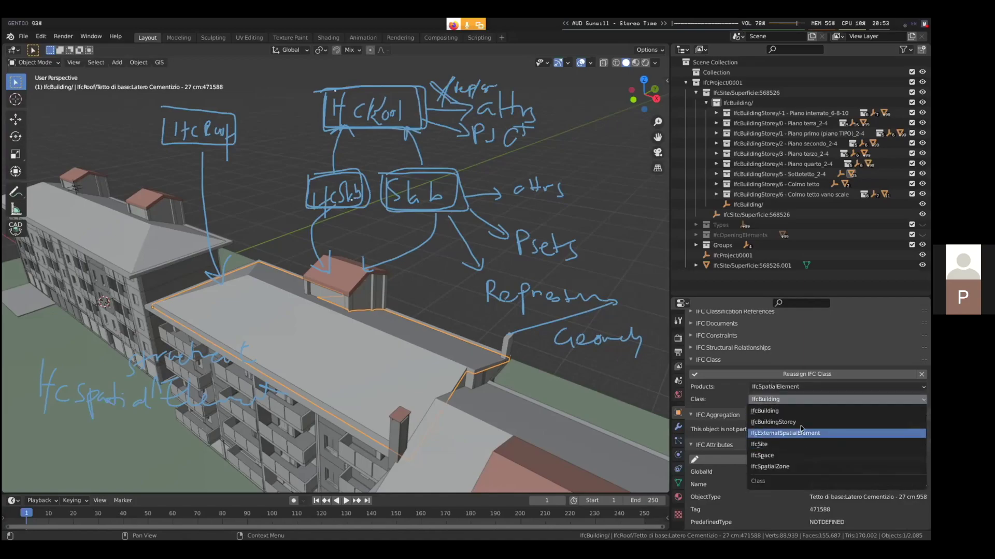
left_click(775, 387)
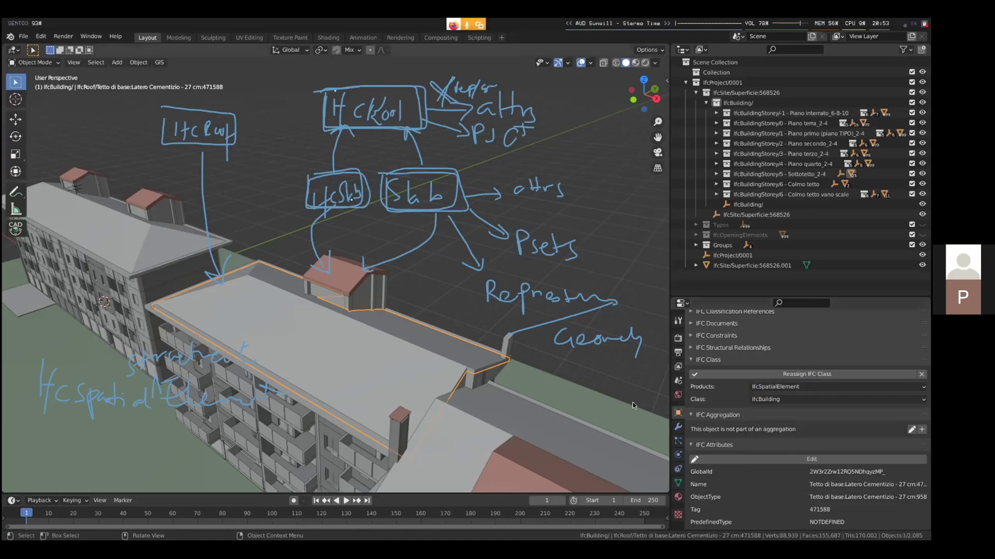
left_click(767, 421)
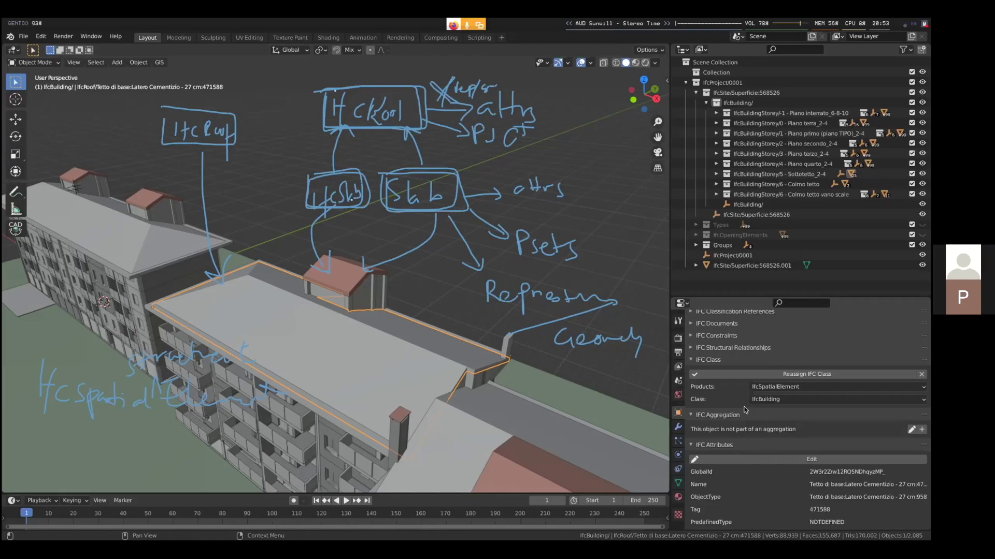
left_click(773, 387)
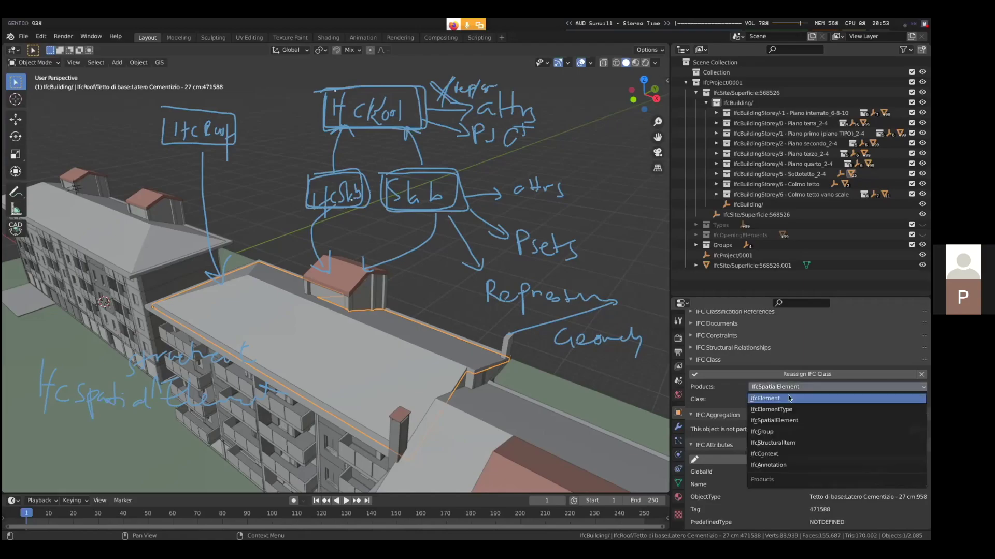
left_click(788, 400)
left_click(793, 399)
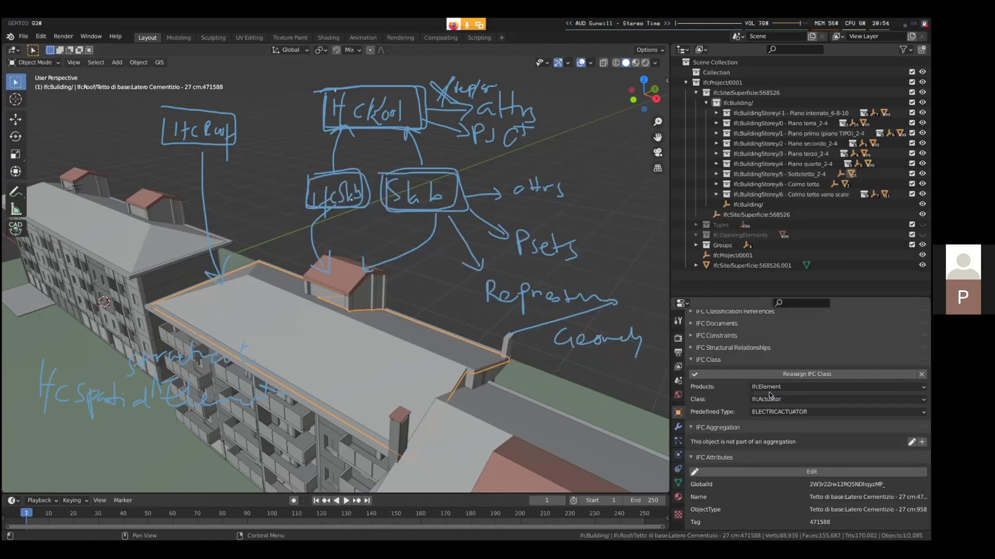
Step: Annotate a vertical line across the roof, handwrite 'IfcElement' on it, and add a long vertical stroke
left_click(15, 192)
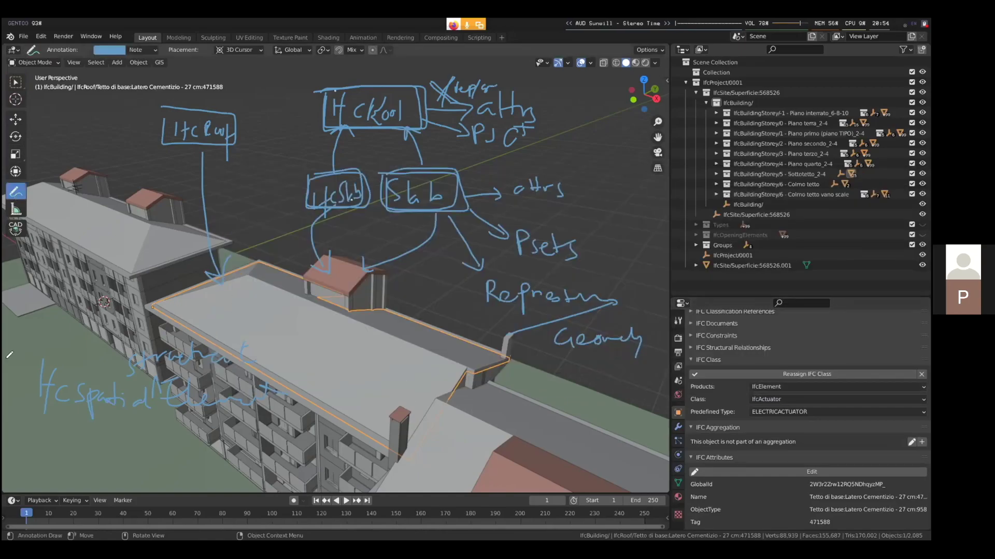
left_click_drag(303, 279, 303, 462)
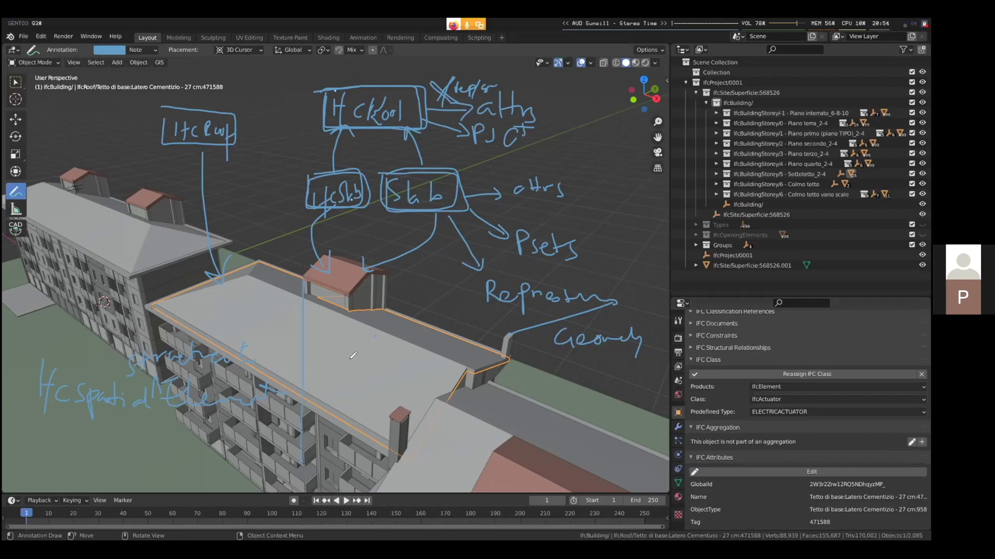
left_click_drag(352, 346, 352, 382)
left_click_drag(367, 338, 364, 415)
mouse_move(354, 365)
left_mouse_down()
mouse_move(378, 377)
mouse_move(389, 365)
mouse_move(378, 363)
mouse_move(395, 359)
mouse_move(381, 376)
mouse_move(400, 360)
mouse_move(400, 373)
mouse_move(457, 381)
left_mouse_up()
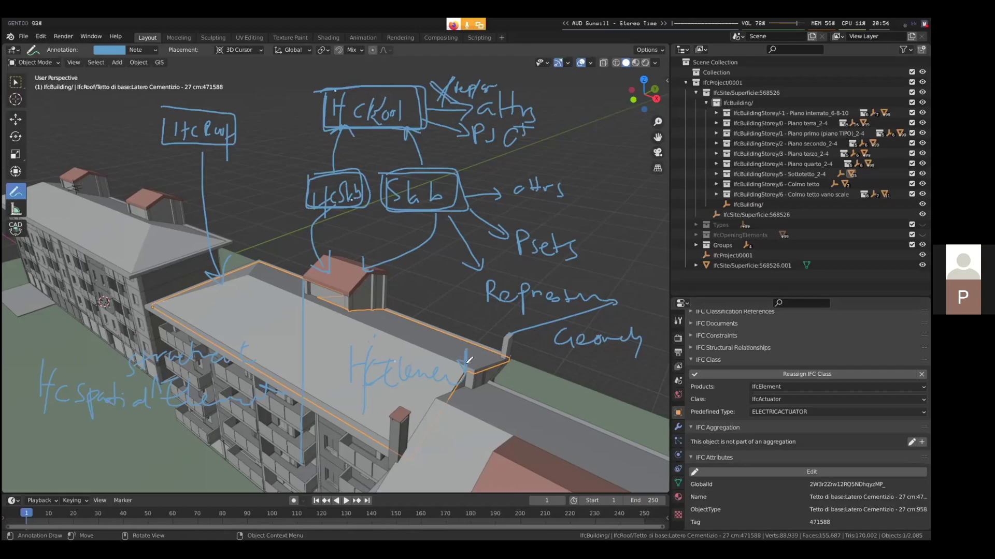
left_click(788, 400)
left_click_drag(270, 73, 268, 315)
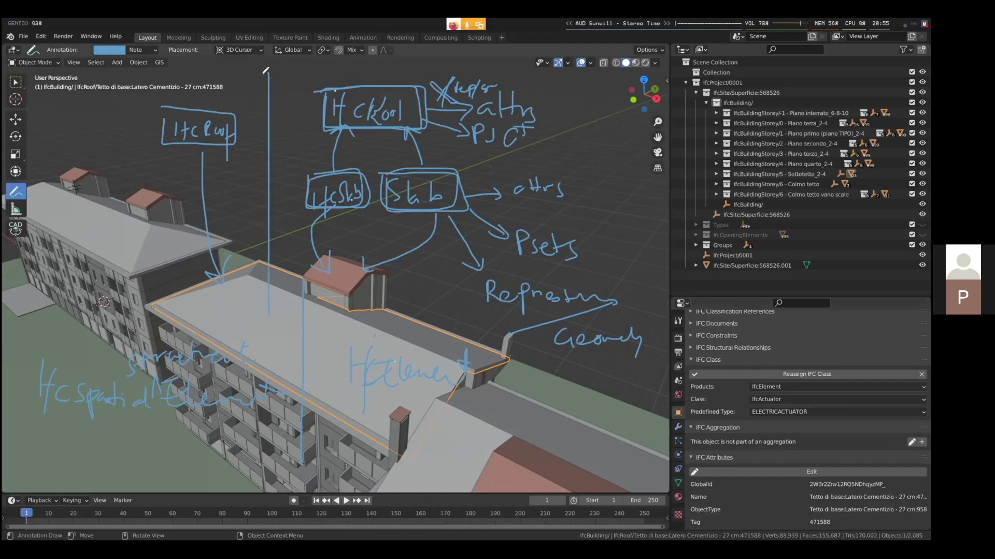
Step: Frame the IfcRoof and slab diagrams with a divider and arrow, then show the Scene IFC settings
left_click_drag(264, 74, 126, 119)
mouse_move(132, 203)
left_mouse_down()
mouse_move(146, 308)
mouse_move(285, 318)
mouse_move(270, 71)
mouse_move(129, 76)
left_mouse_up()
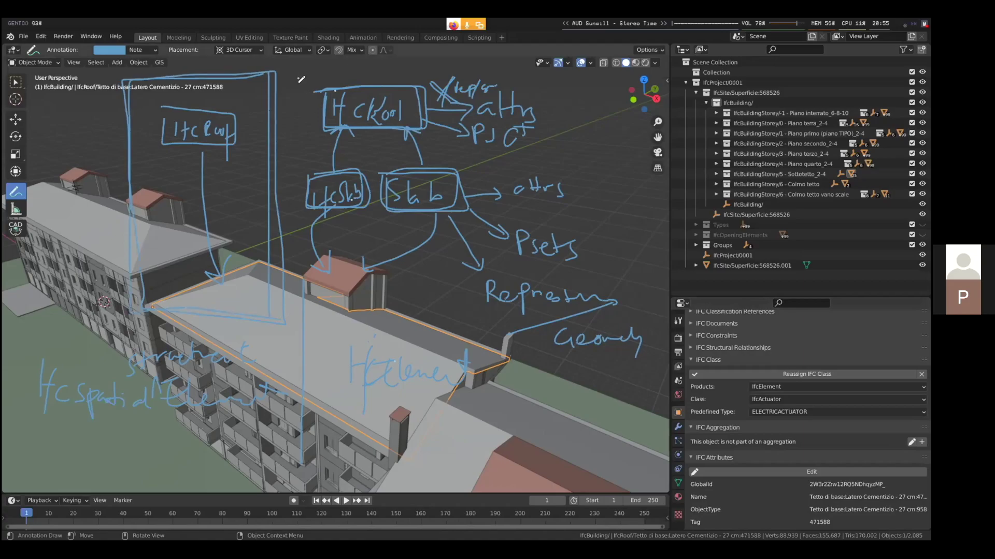
mouse_move(299, 79)
left_mouse_down()
mouse_move(305, 304)
mouse_move(491, 322)
mouse_move(637, 278)
mouse_move(631, 116)
mouse_move(439, 72)
mouse_move(247, 95)
left_mouse_up()
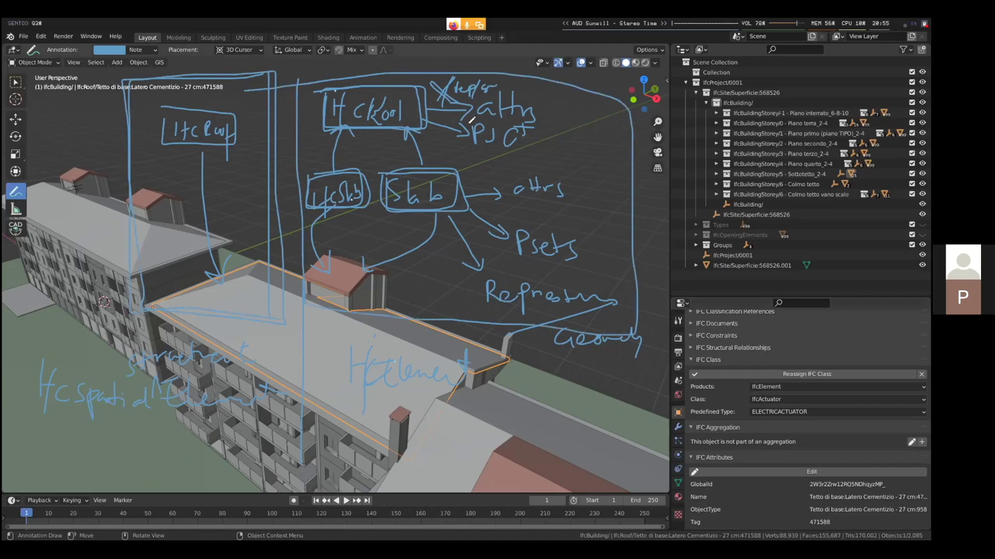
mouse_move(413, 125)
left_mouse_down()
mouse_move(576, 147)
mouse_move(572, 171)
mouse_move(622, 138)
mouse_move(567, 139)
left_mouse_up()
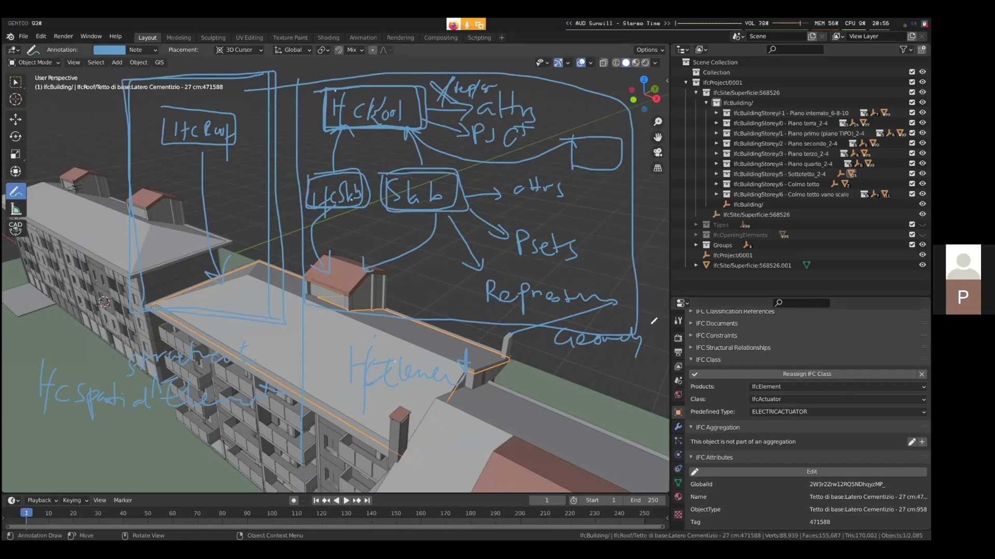
left_click(678, 380)
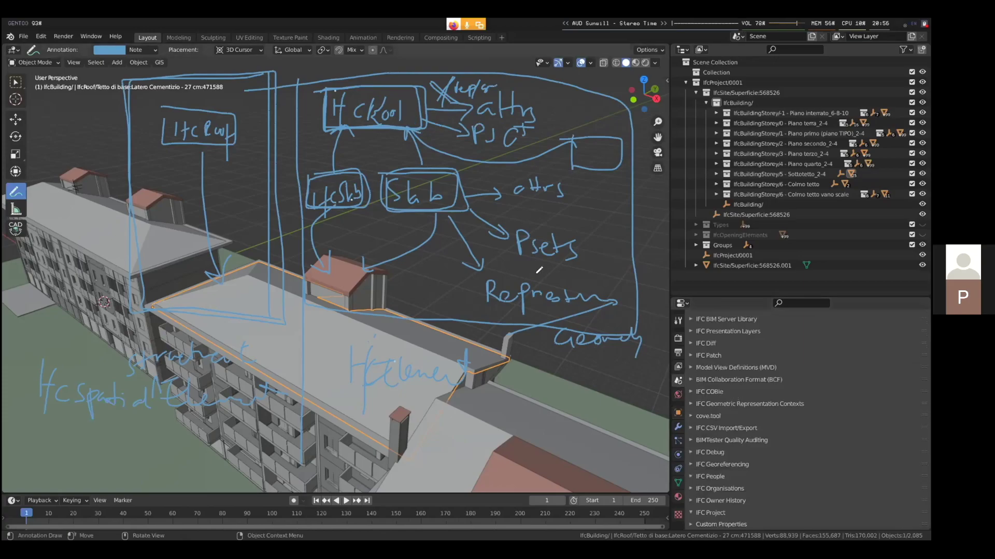
Step: Select the dormer roof slab and expand the Colmo tetto vano scale storey in the Outliner
key("w")
left_click(343, 280)
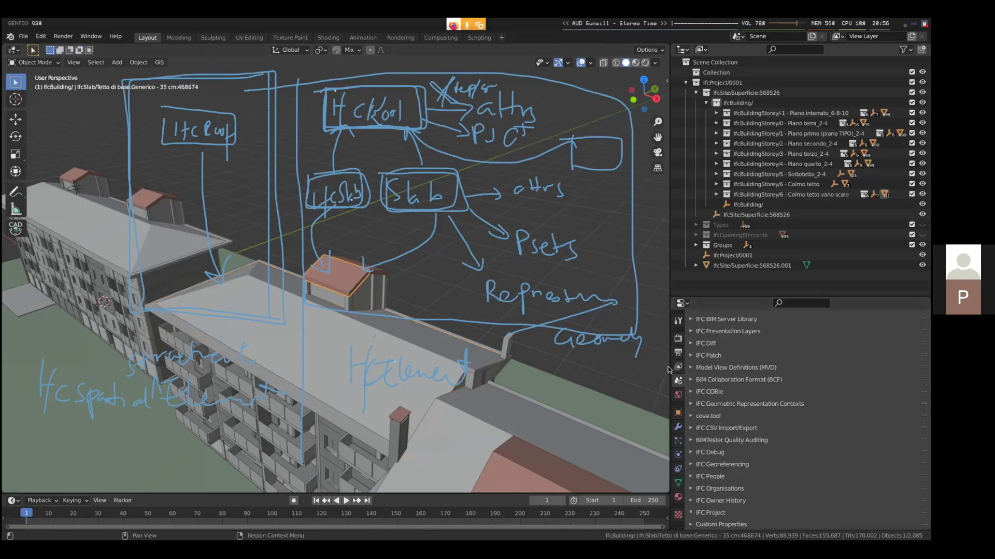
left_click(716, 195)
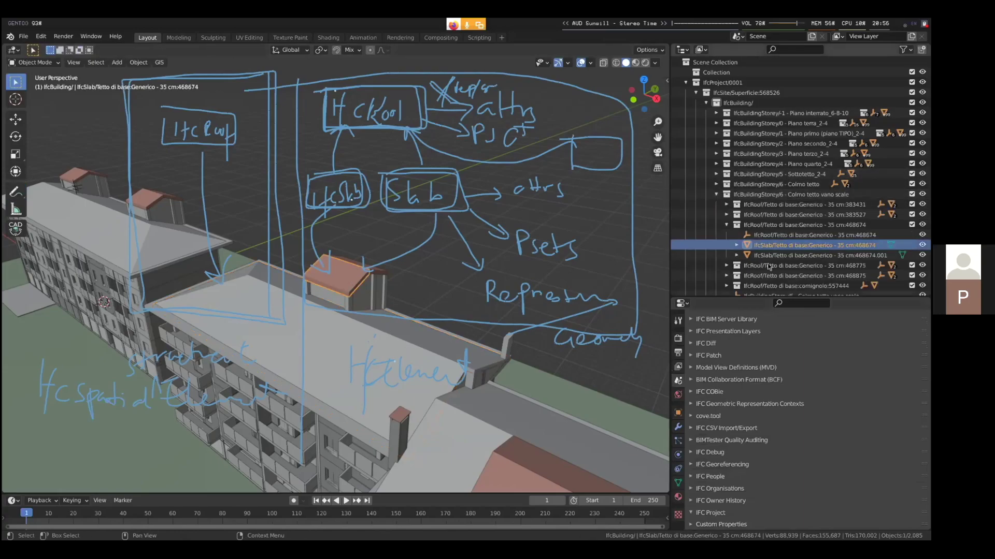
scroll(769, 267, "down", 3)
Step: Show the slab's IFC object properties and select its parent IfcRoof with Pset_RoofCommon
left_click(677, 413)
scroll(773, 420, "up", 3)
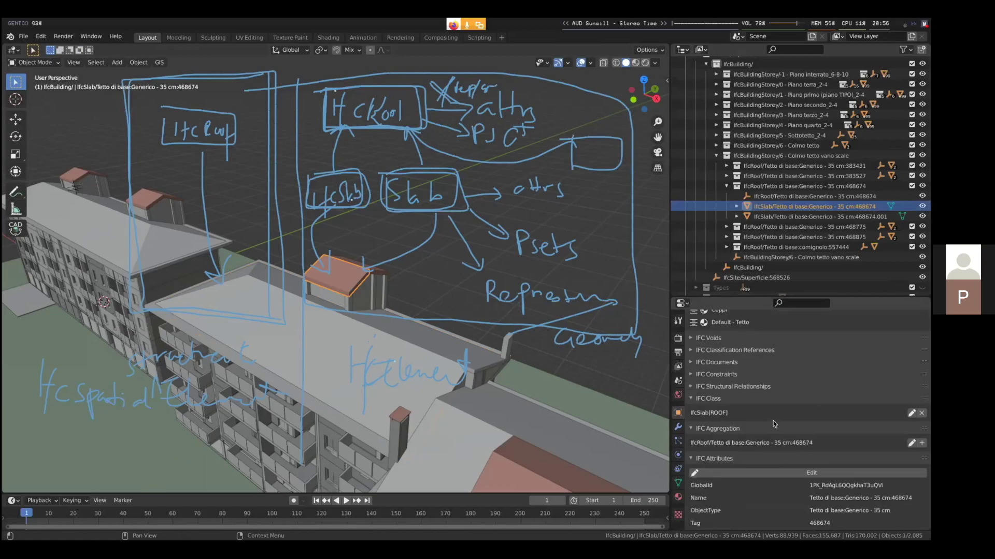
scroll(773, 421, "up", 5)
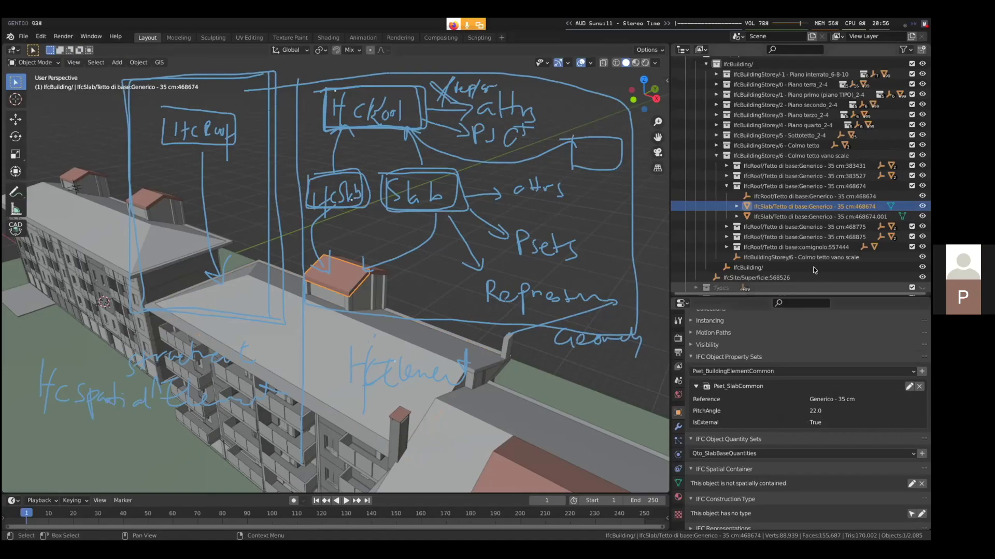
scroll(799, 424, "down", 1)
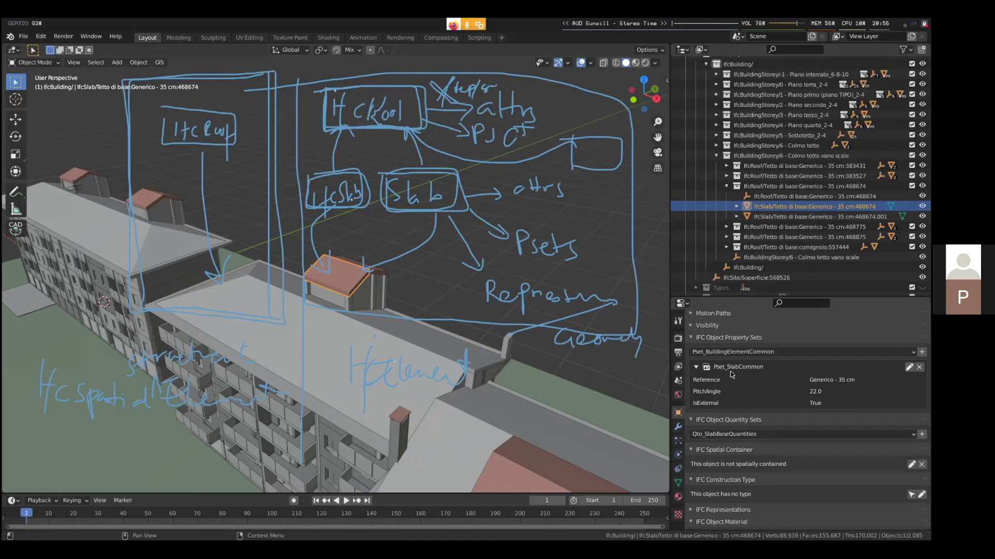
left_click(781, 197)
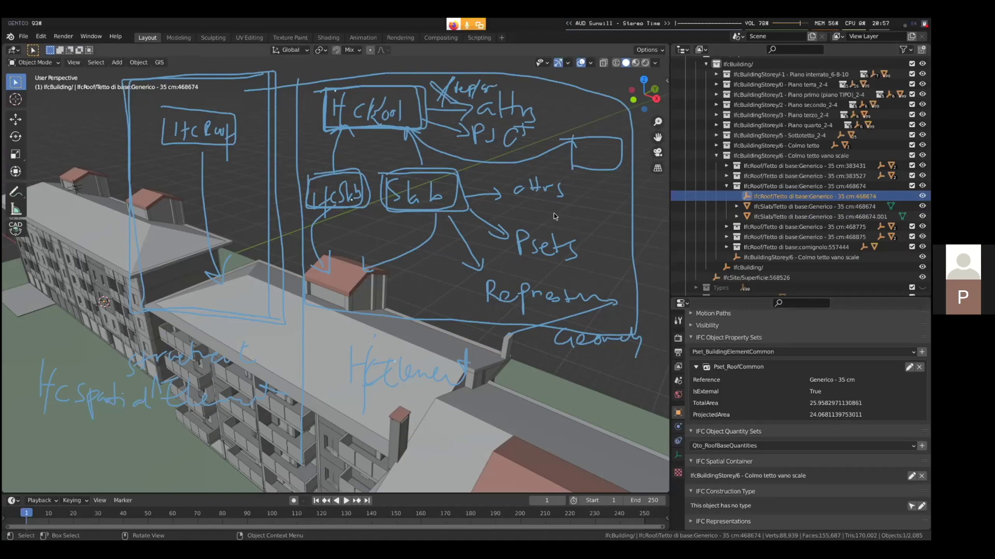
key("alt")
Step: Check the IRC chat, return to Blender and open the Interface preferences page
key("alt+Tab")
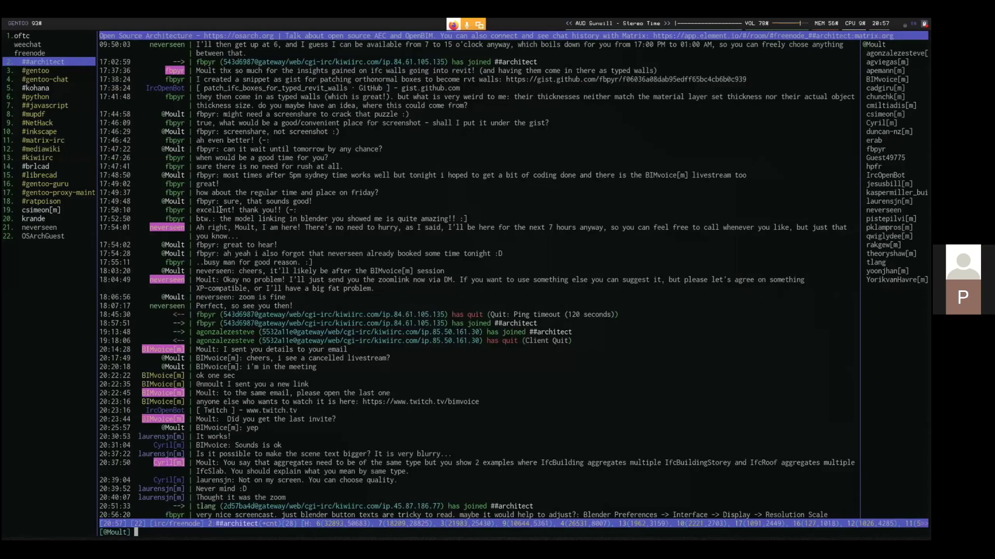
key("super+2")
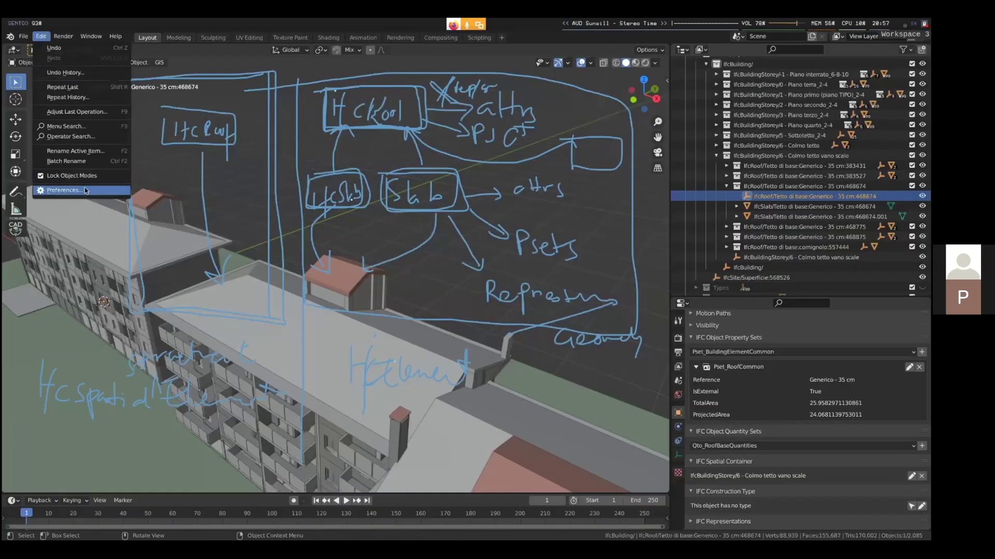
left_click(85, 188)
left_click(57, 48)
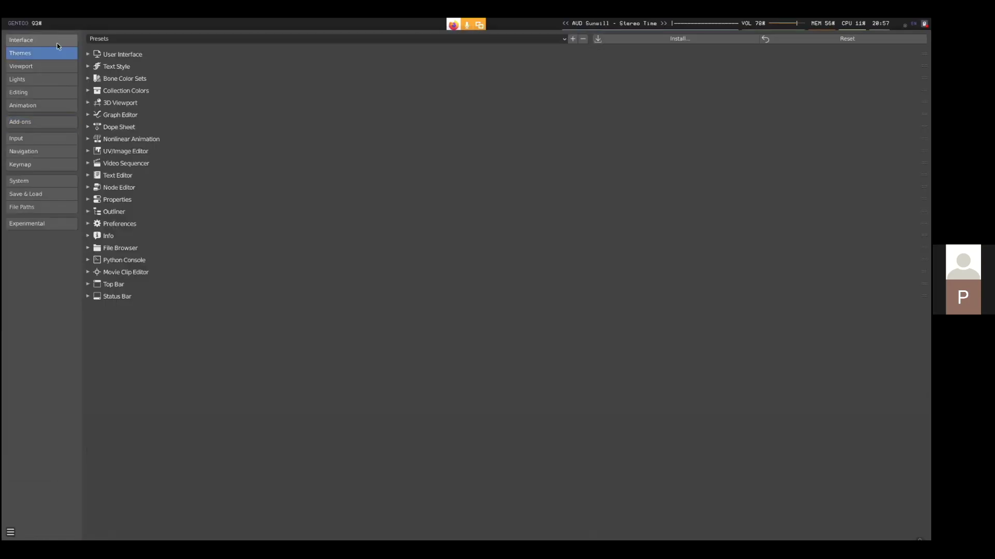
left_click(57, 41)
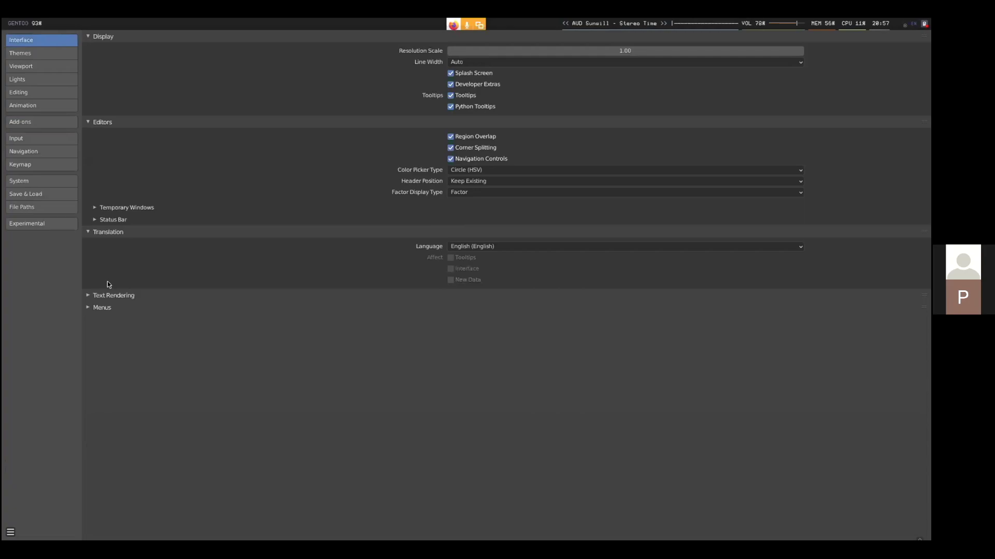
Step: Set Resolution Scale to 2.00 after trying 0.5 and 3, then close Preferences
left_click(505, 51)
type("0.5")
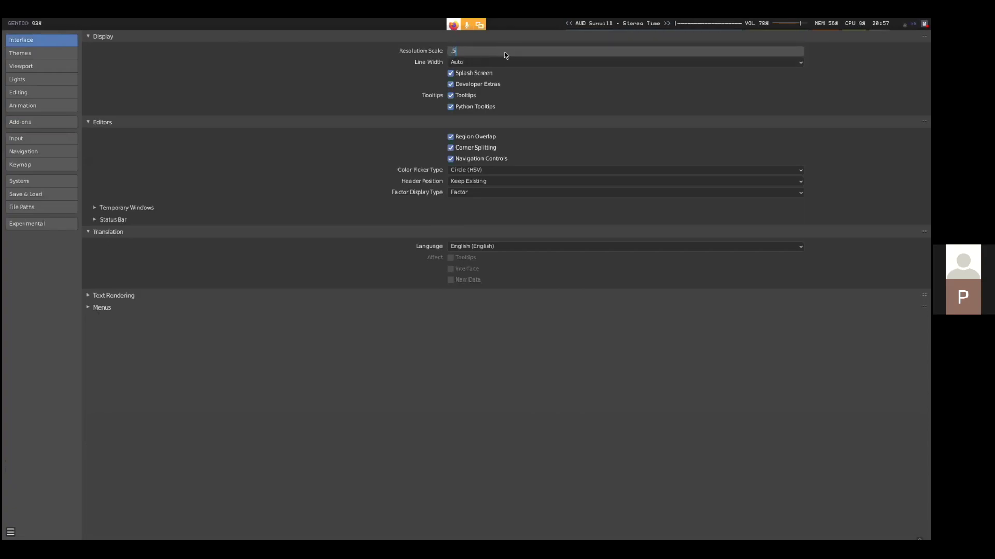
key("Return")
left_click(516, 43)
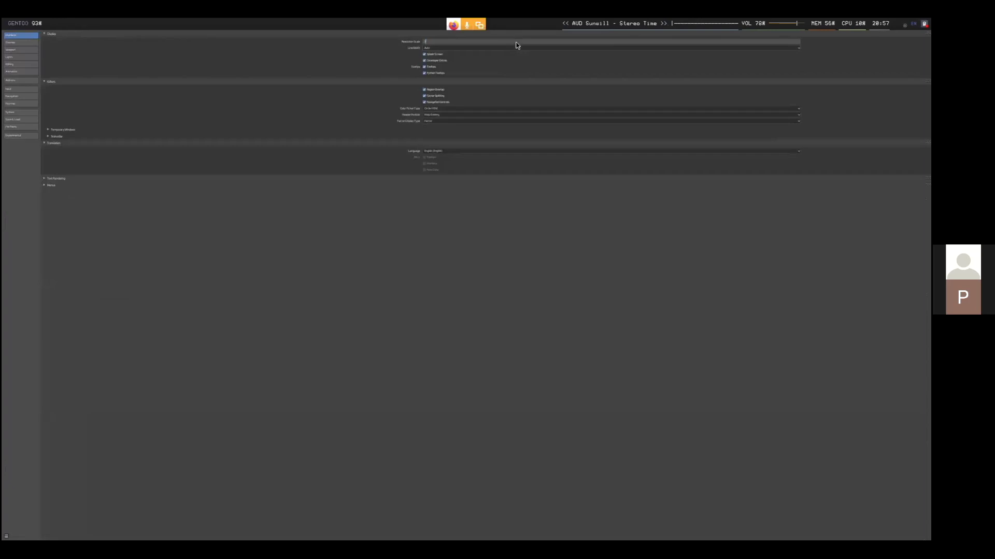
type("3")
key("Return")
left_click(646, 93)
type("2")
key("Return")
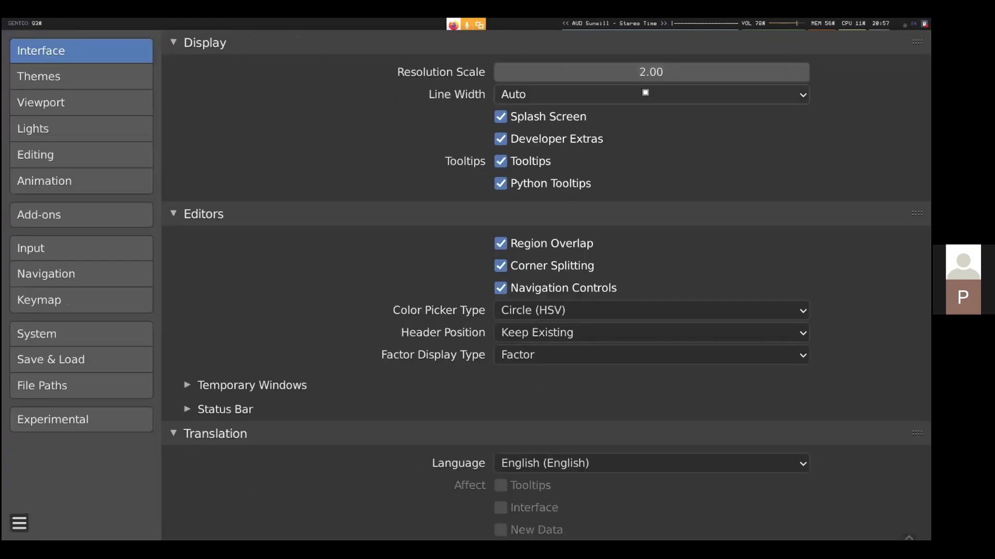
key("alt+F4")
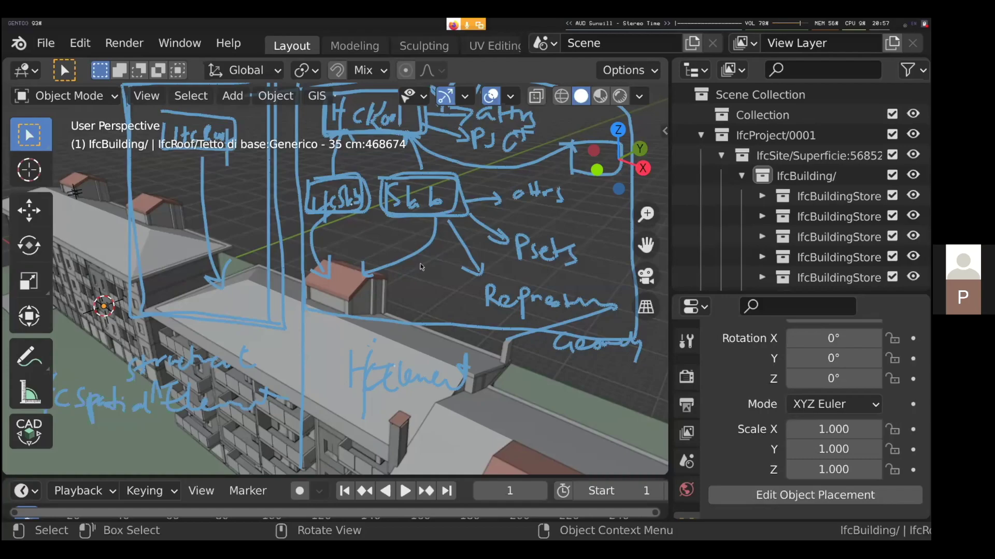
Step: Zoom the annotated model view, glance at the IRC chat window, and return to Blender
scroll(421, 267, "down", 4)
scroll(421, 267, "up", 2)
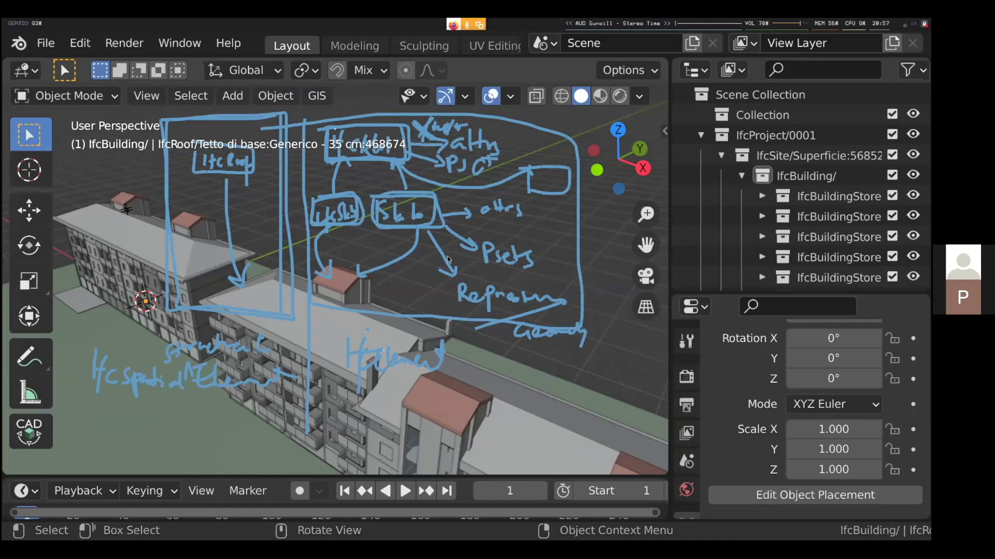
key("alt")
key("super+1")
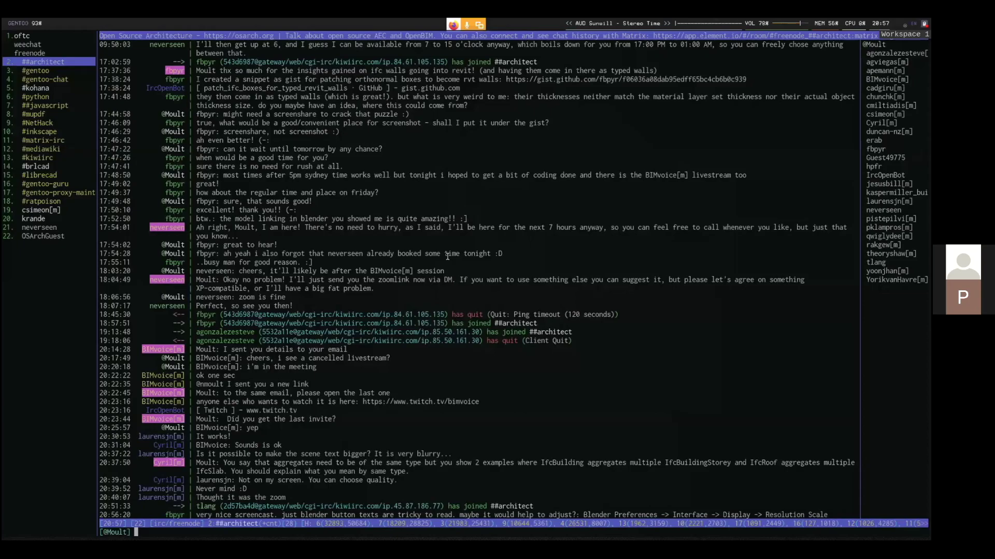
key("super+3")
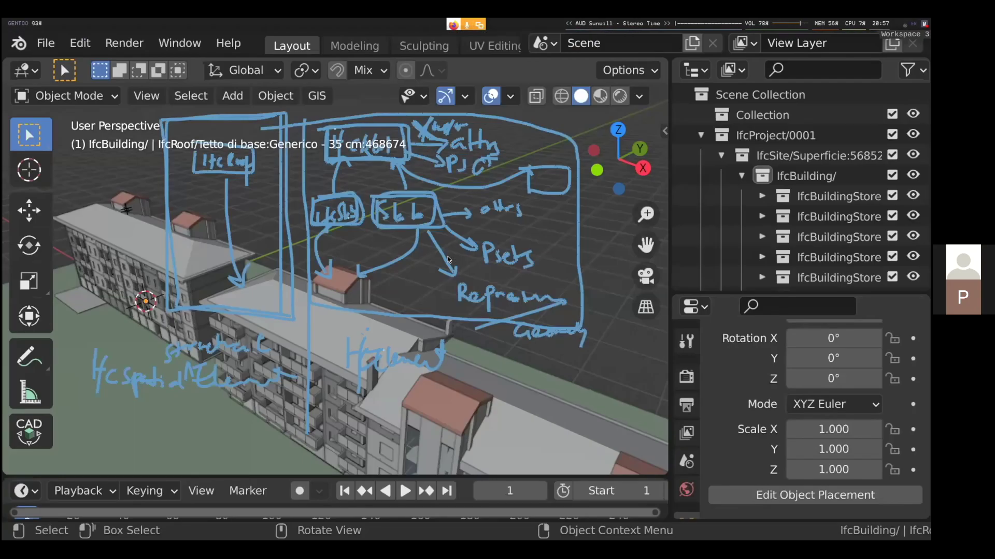